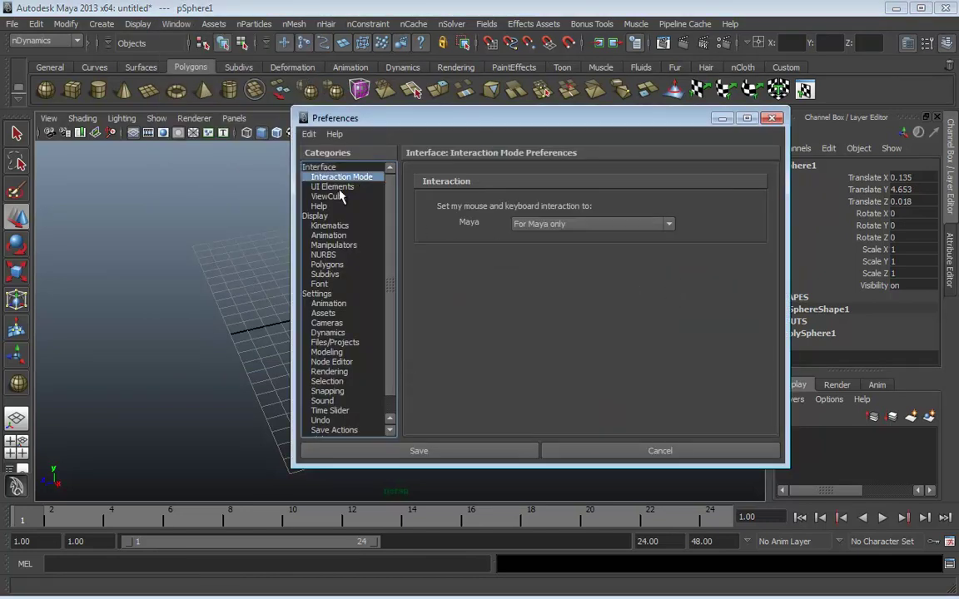
Review the ViewCube, Display and general Settings preferences, including the available time units
left_click(336, 196)
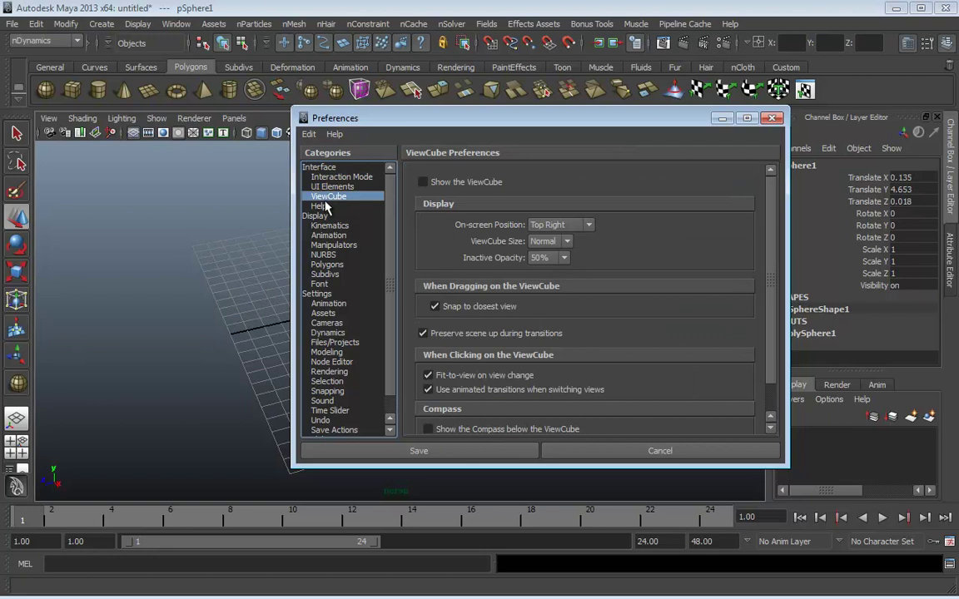
left_click(338, 217)
left_click(322, 294)
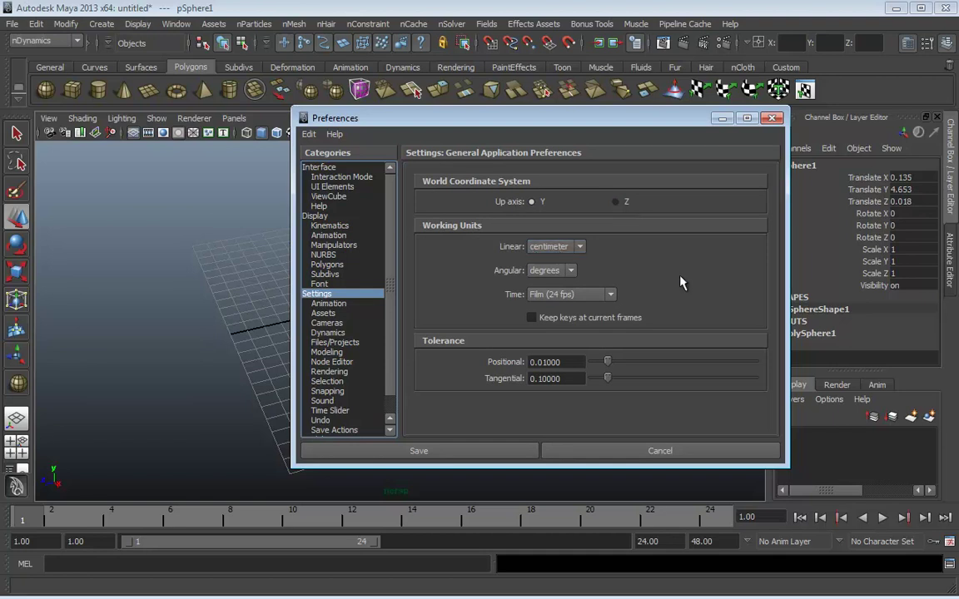
left_click(568, 296)
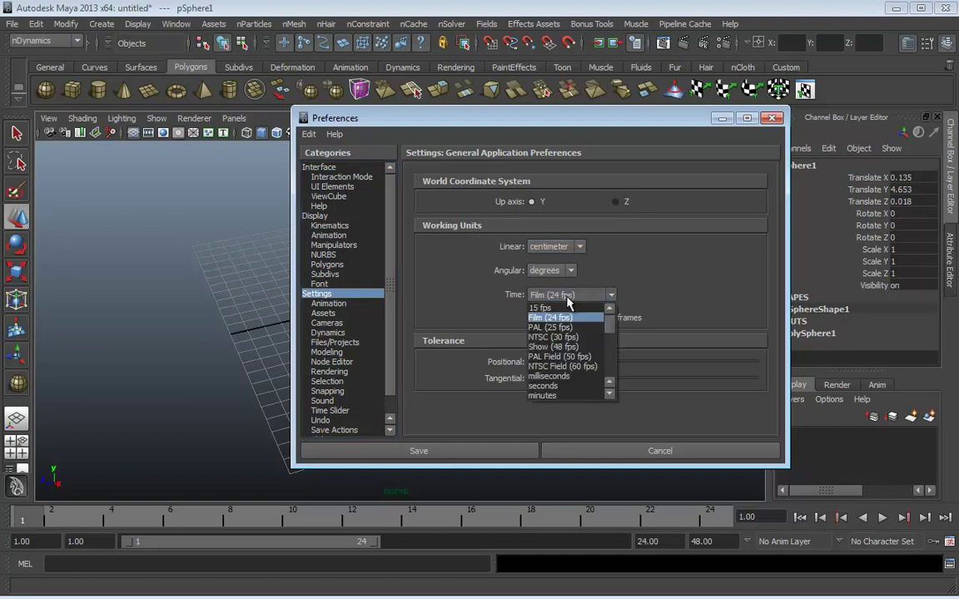
left_click(697, 280)
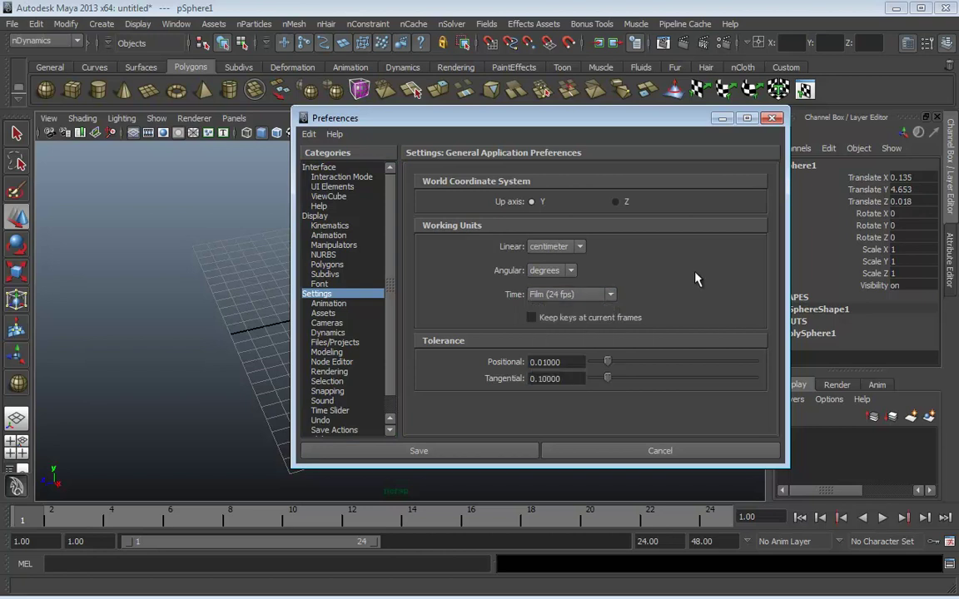
Try Z as the world up axis, restore Y, and leave the preferences from the general Interface category
left_click(616, 205)
left_click(532, 204)
left_click(336, 169)
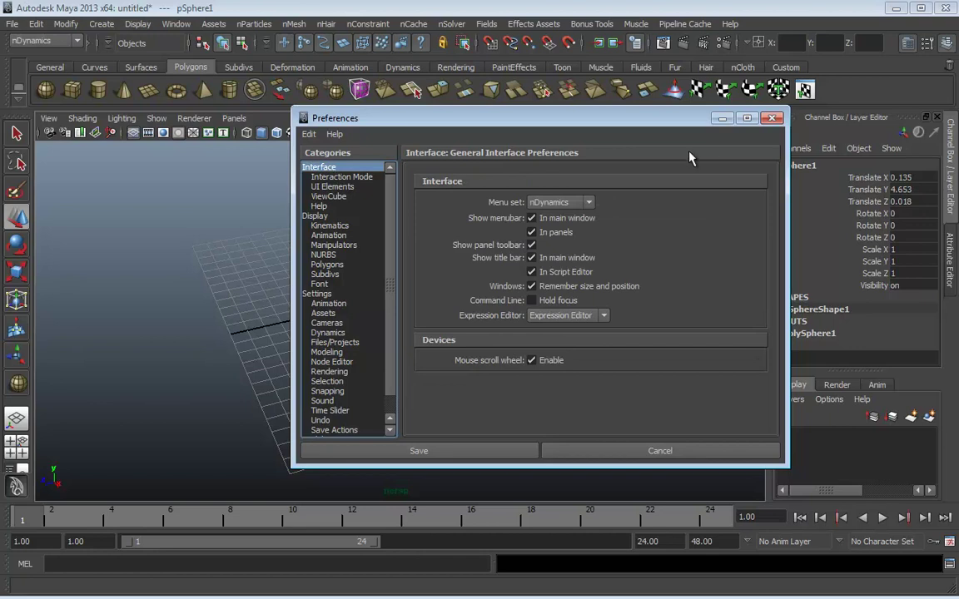
left_click(772, 119)
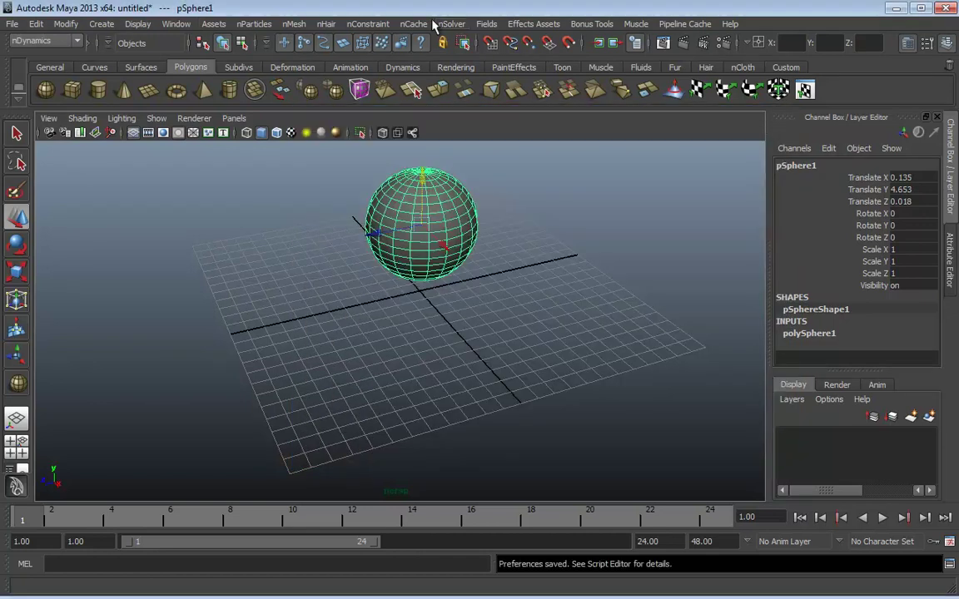
left_click(211, 24)
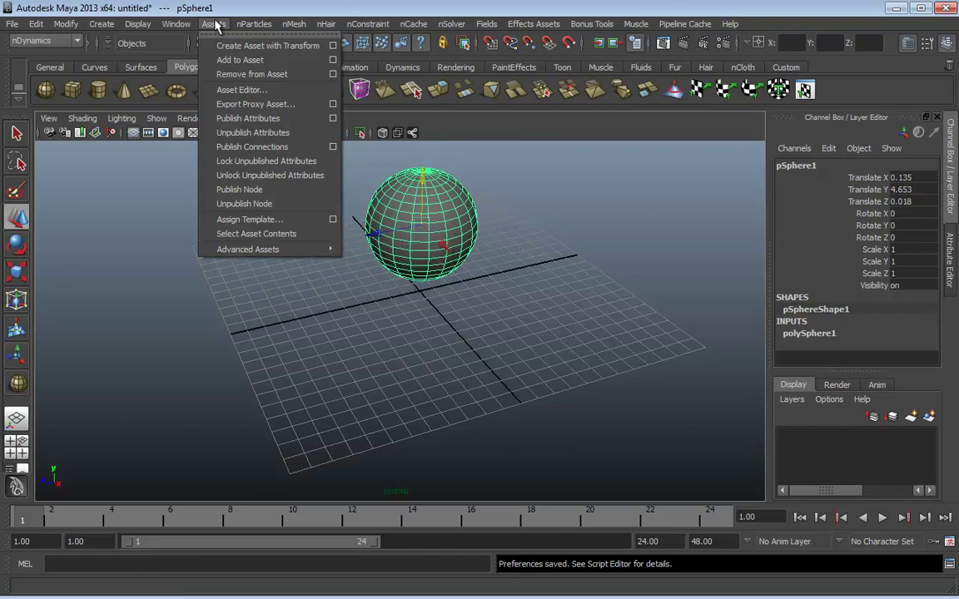
left_click(215, 25)
left_click(730, 24)
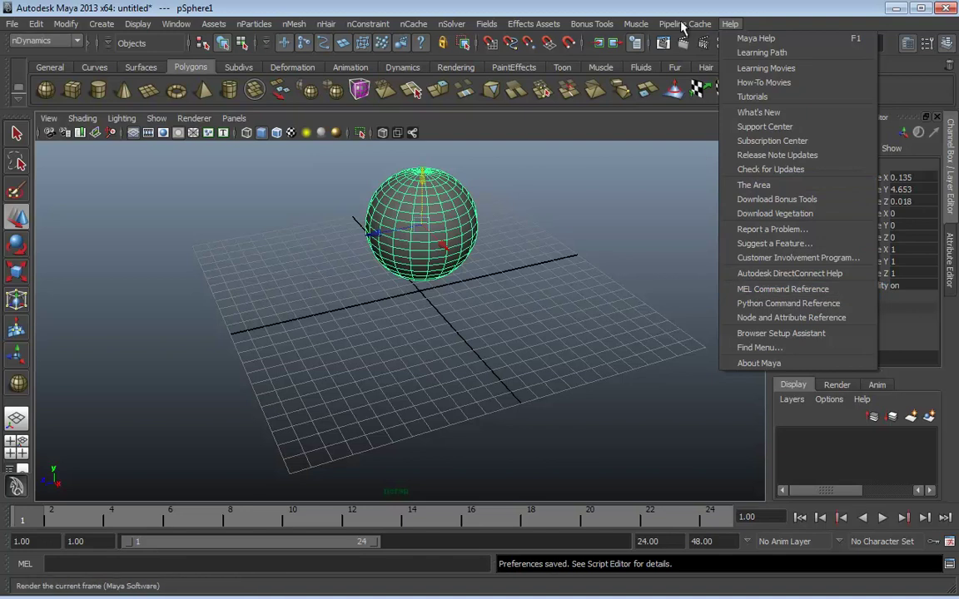
left_click(762, 30)
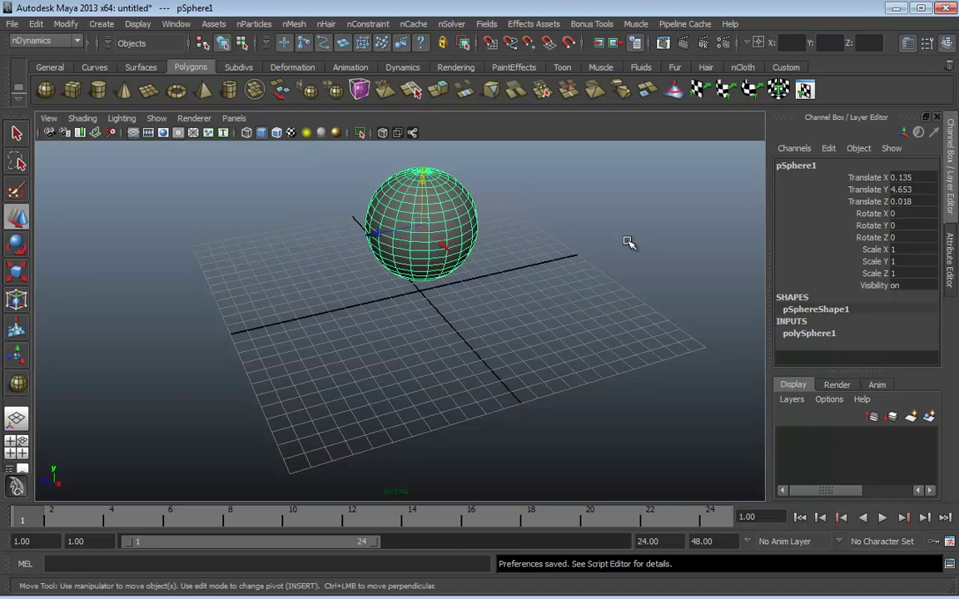
Enable showing the ViewCube in the preferences, save them and close the dialog
left_click(949, 542)
left_click(328, 197)
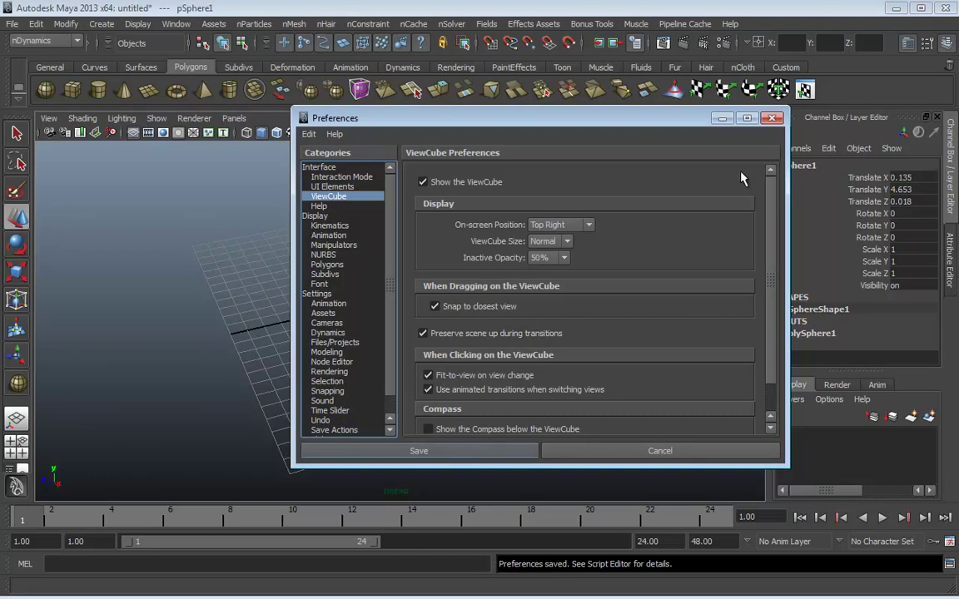
left_click(773, 117)
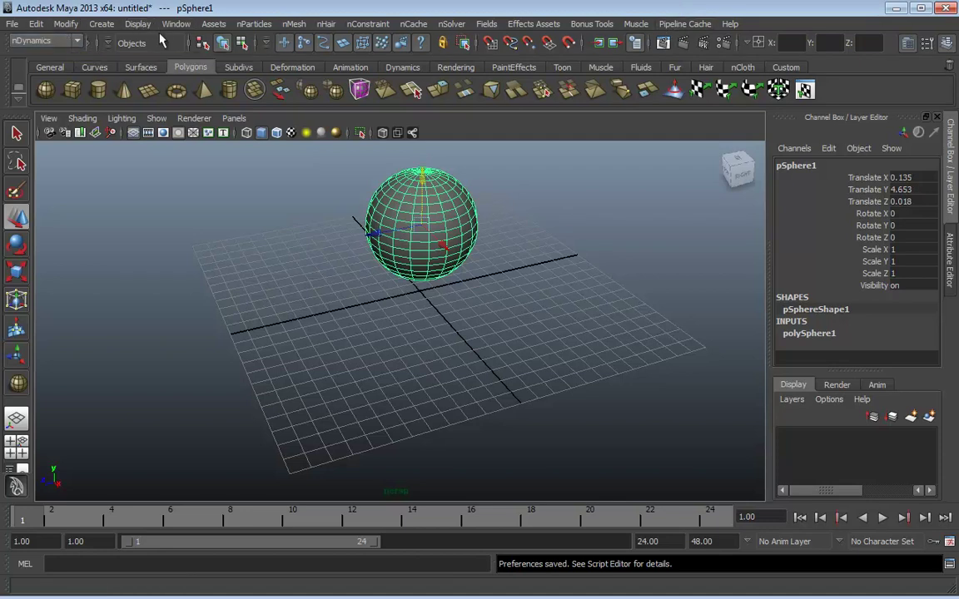
Switch the menu set from nDynamics to Polygons and hide the file icons on the status line
left_click(74, 40)
left_click(53, 64)
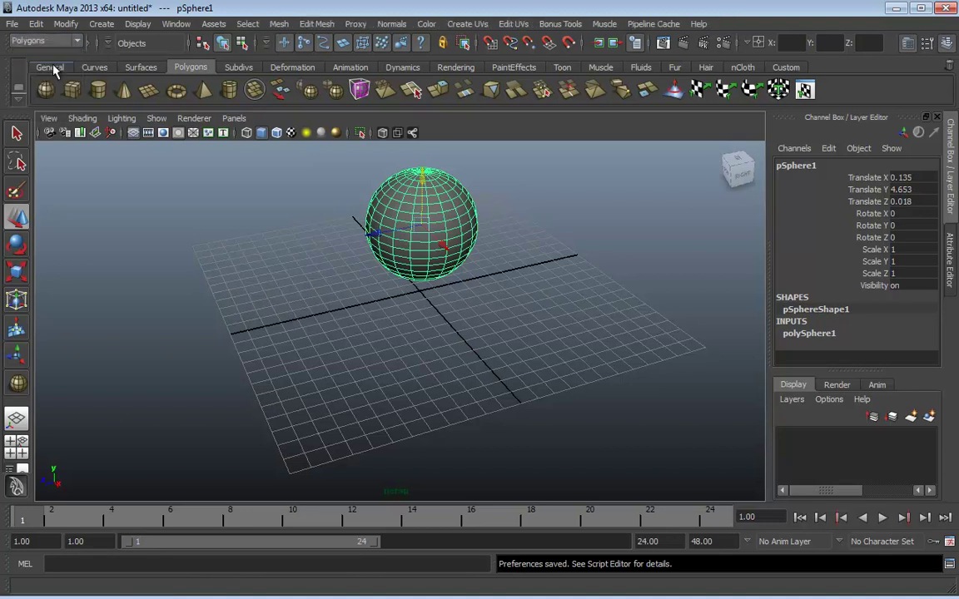
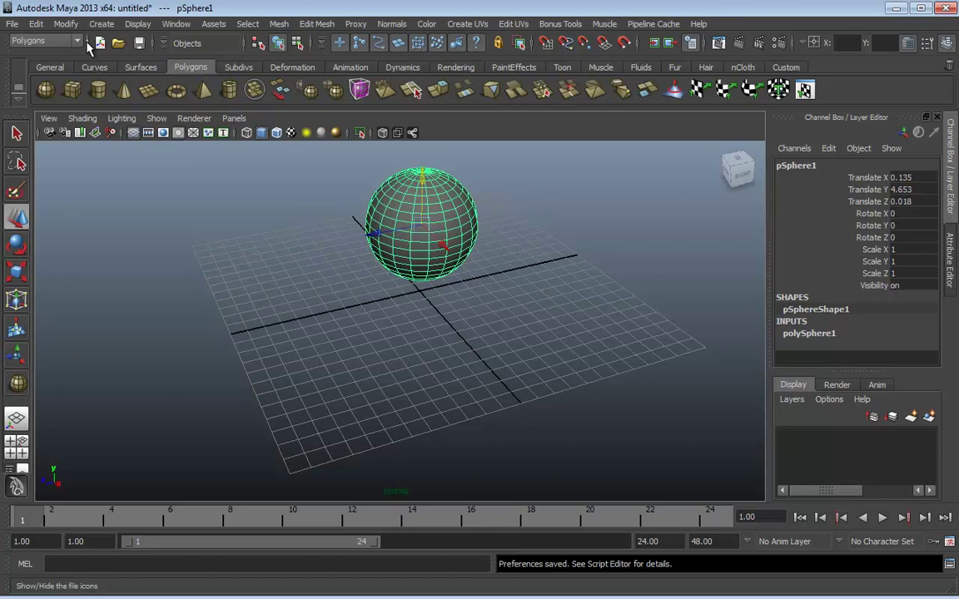
left_click(89, 43)
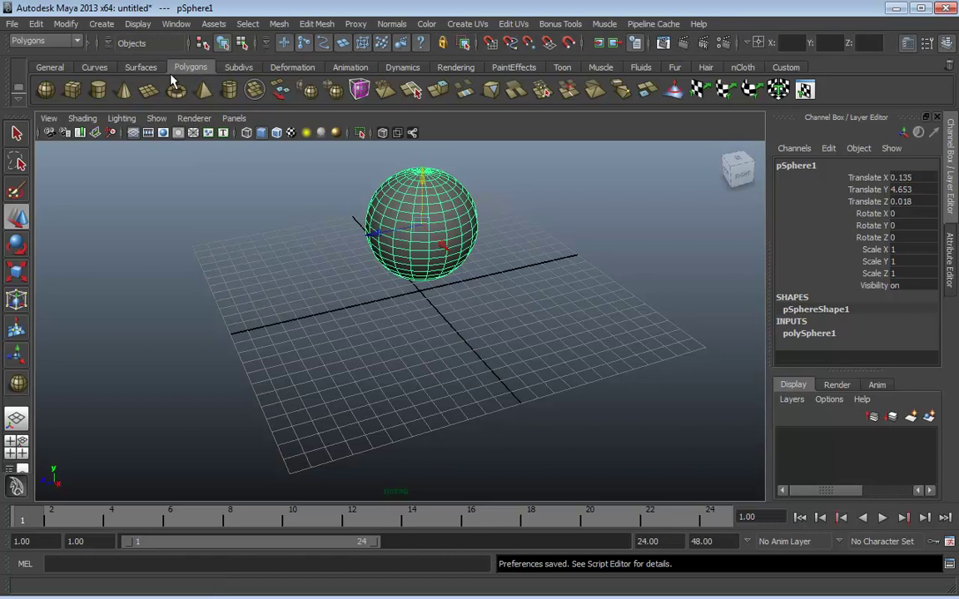
Try the Polygons preset of the selection mask and reselect the sphere in the viewport
left_click(106, 43)
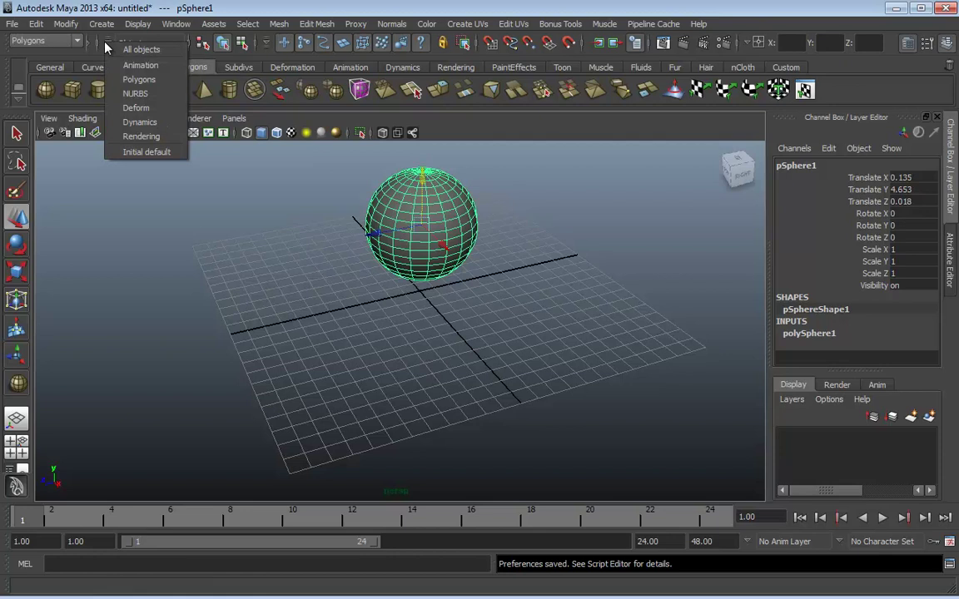
left_click(275, 200)
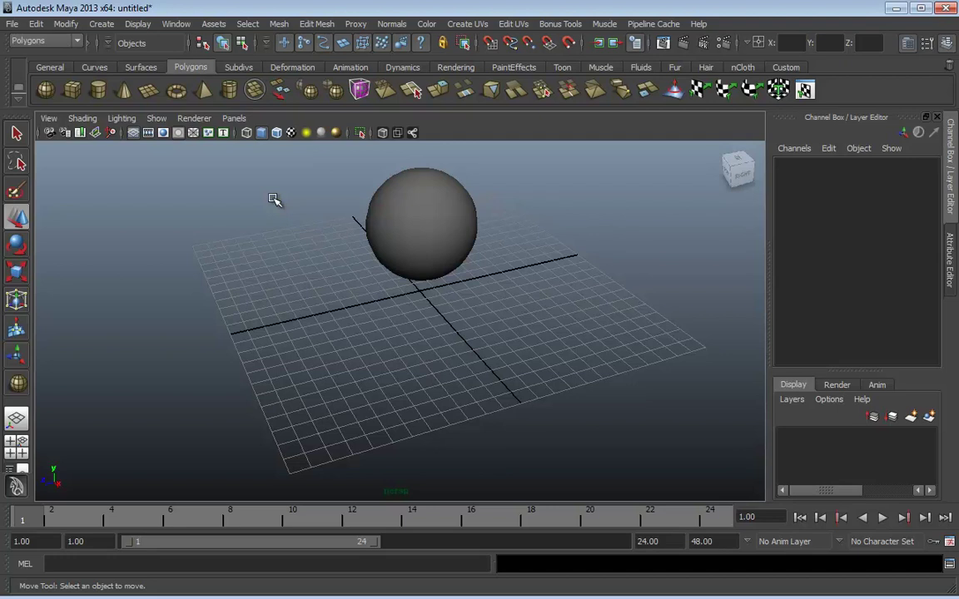
left_click(146, 46)
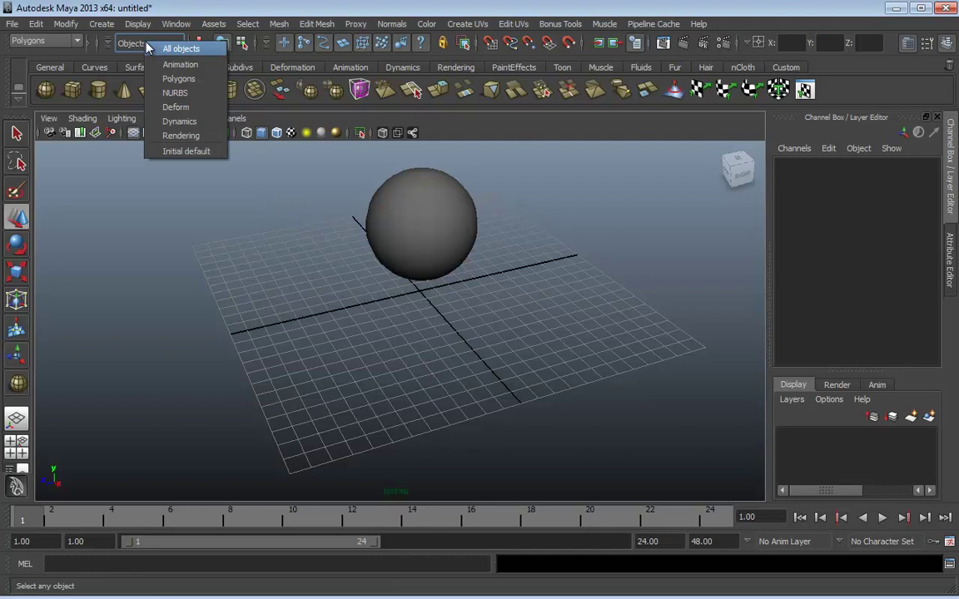
left_click(178, 78)
left_click(424, 229)
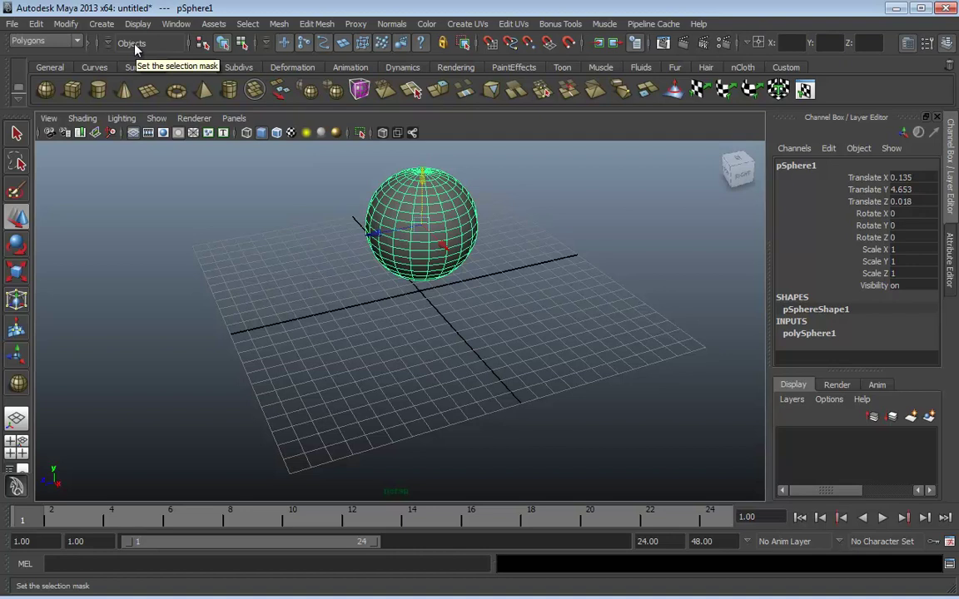
Alternate the sphere between component and object selection modes, finishing in object mode
left_click(242, 42)
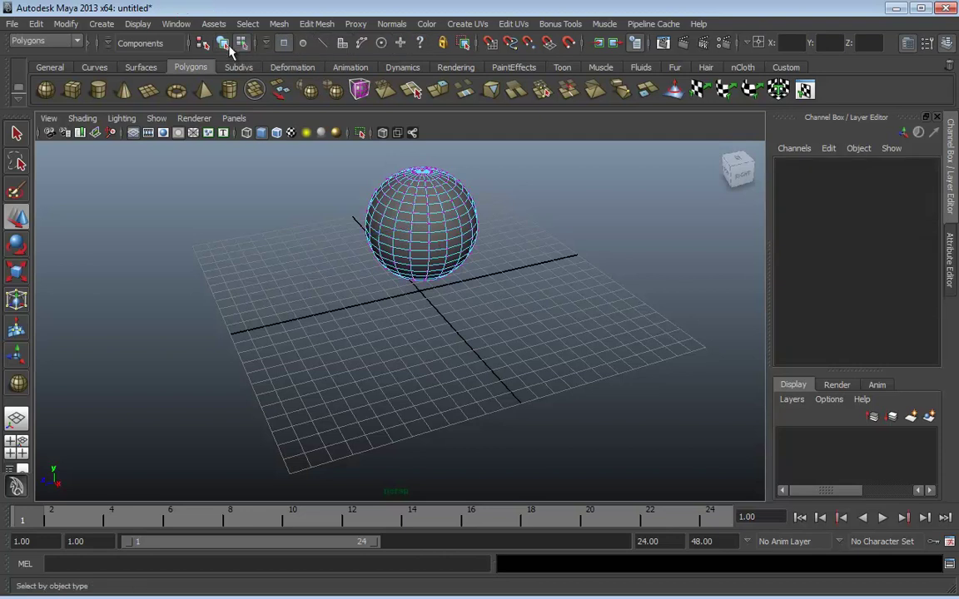
left_click(223, 42)
left_click(241, 42)
left_click(225, 43)
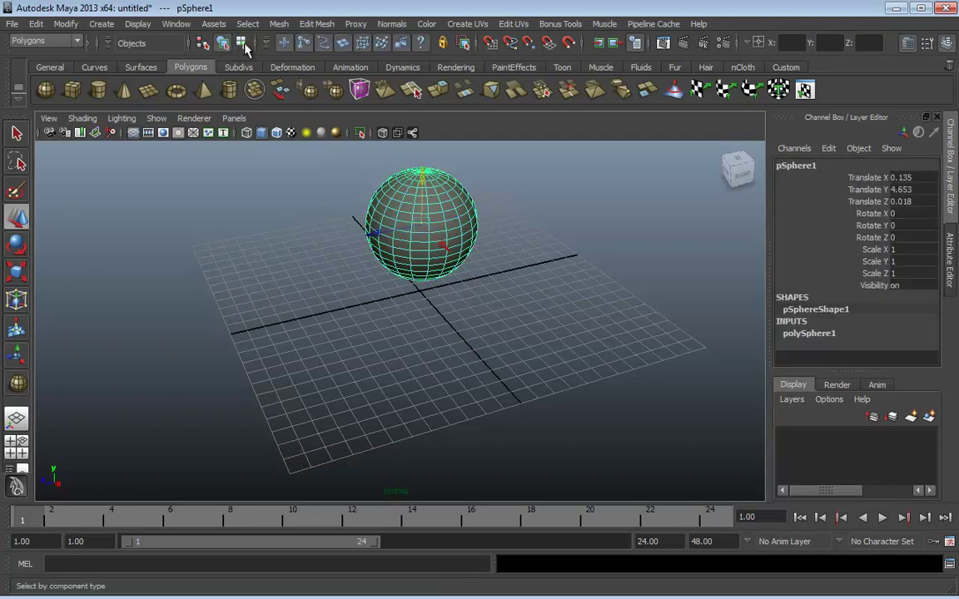
left_click(243, 43)
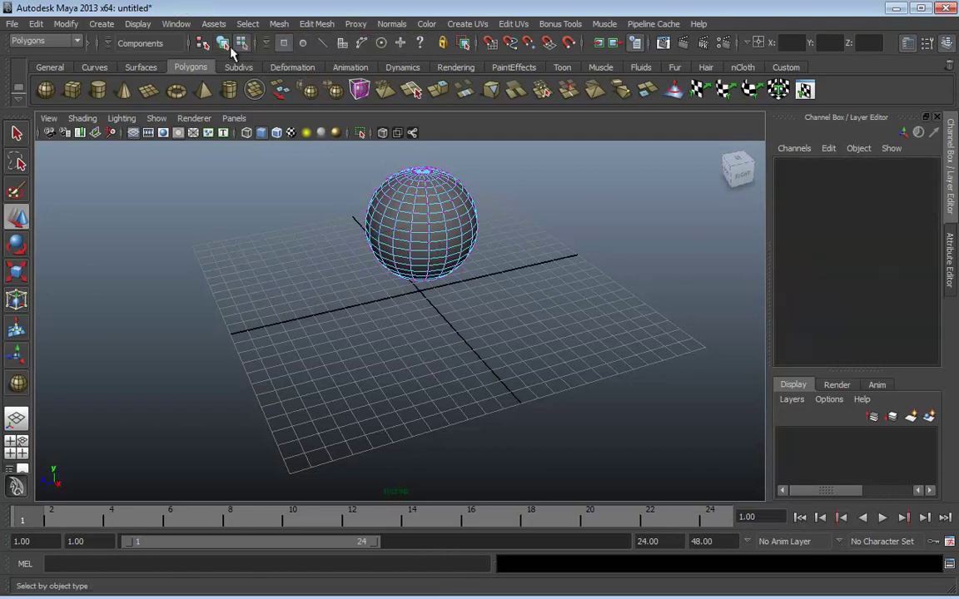
left_click(223, 44)
left_click(240, 44)
left_click(223, 43)
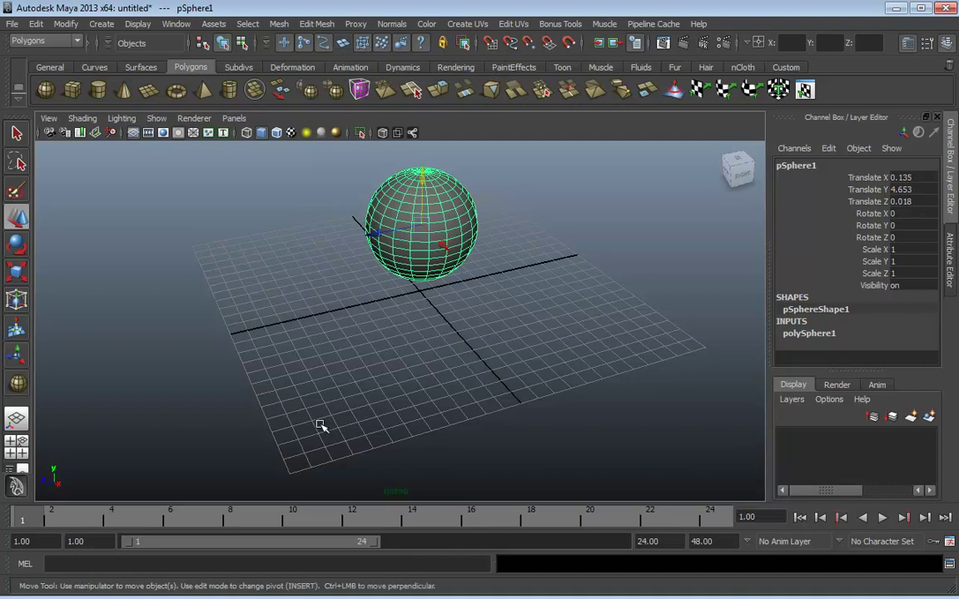
Deselect and reselect the polygon sphere several times to test object selection
left_click(384, 377)
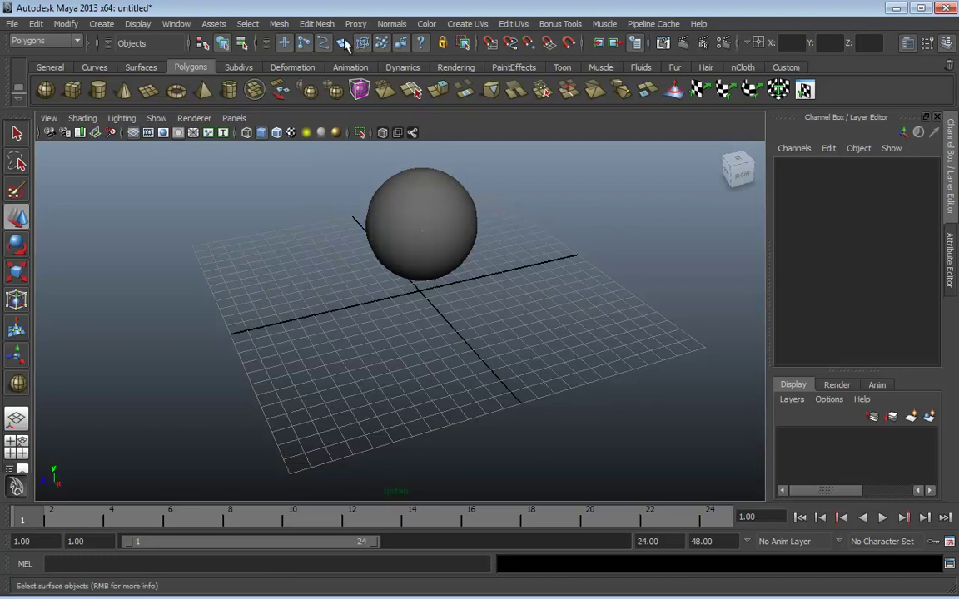
left_click(397, 218)
left_click(348, 324)
left_click(372, 208)
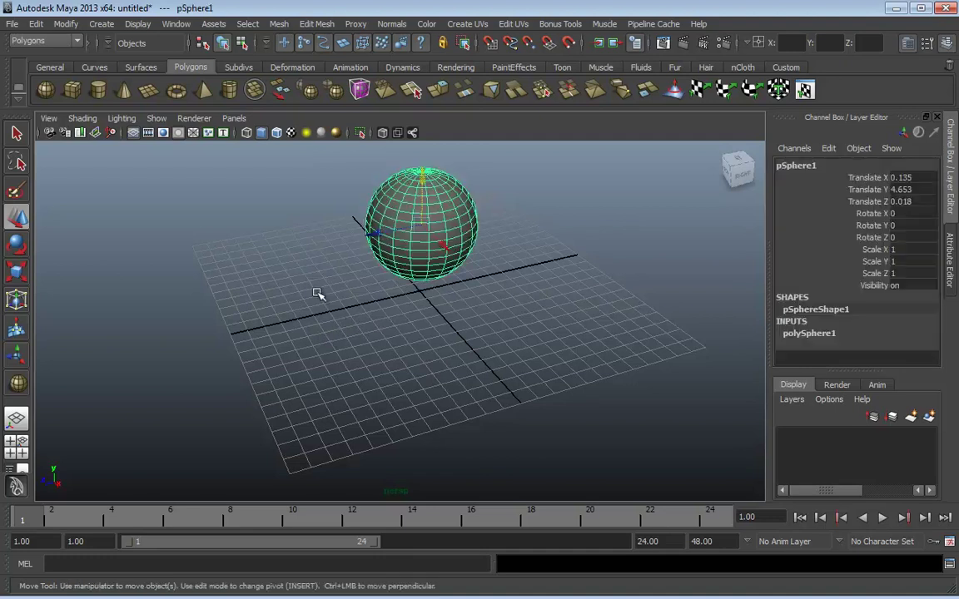
left_click(283, 261)
left_click(393, 217)
Deselect the sphere and exclude Poly Surfaces from the surface selection mask
left_click(391, 302)
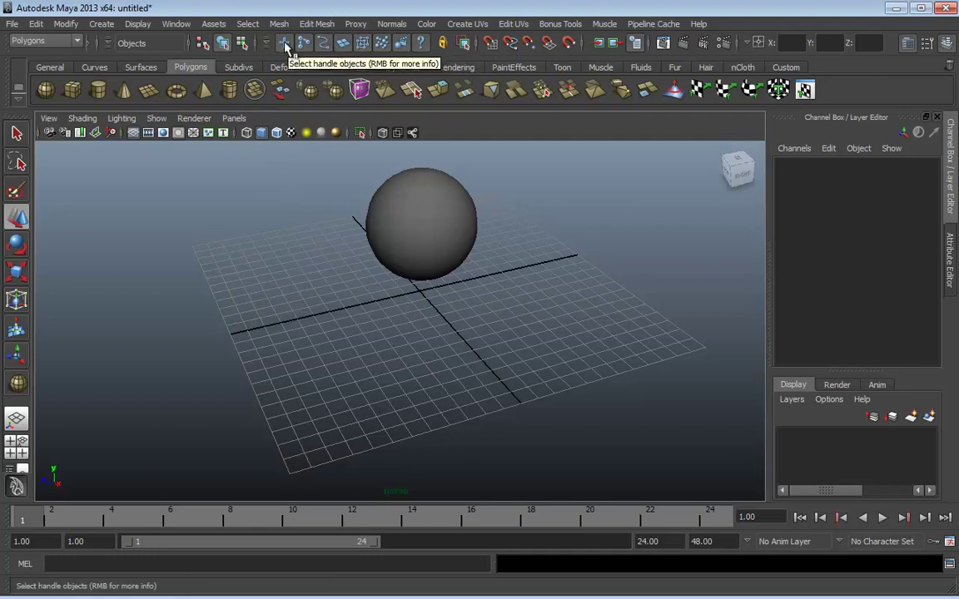
right_click(348, 48)
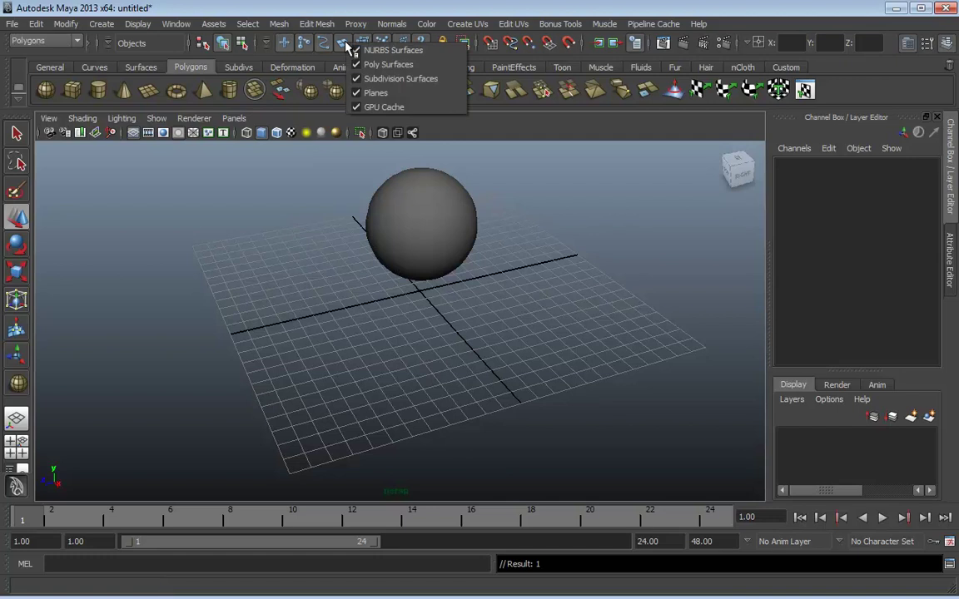
left_click(402, 66)
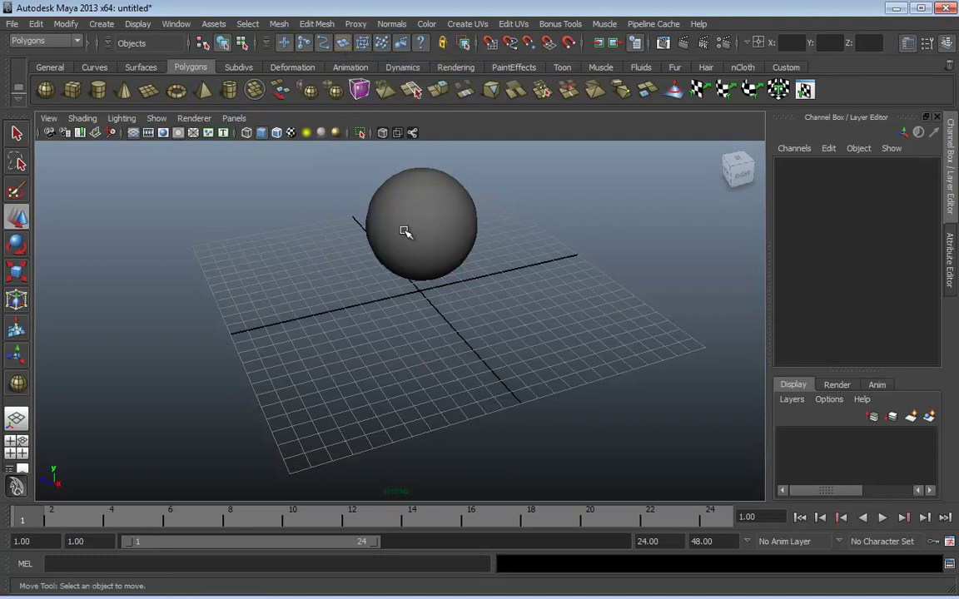
Create a NURBS sphere on the grid at about X 1.7, Z 8.6 and activate the Move tool
left_click(102, 23)
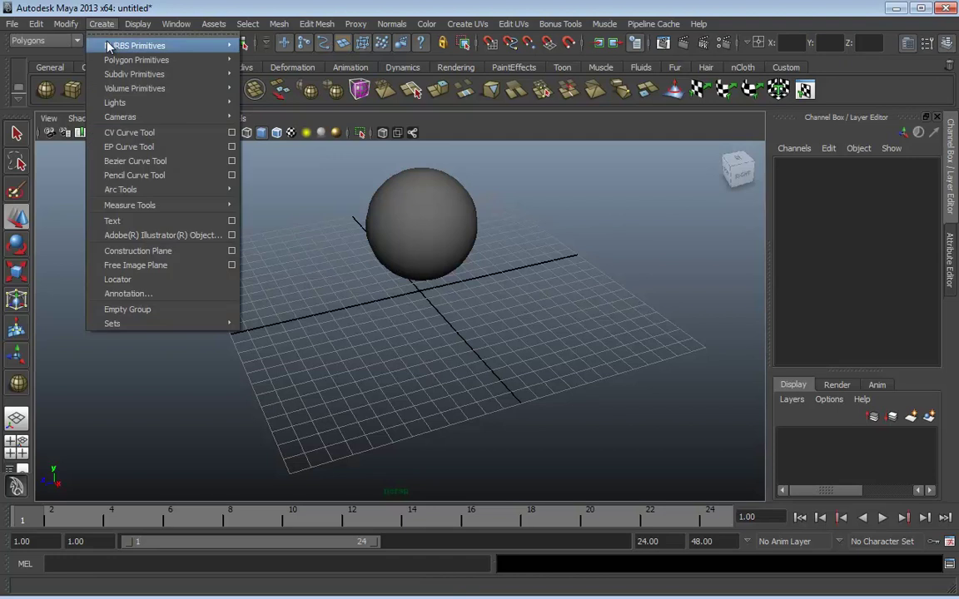
mouse_move(125, 46)
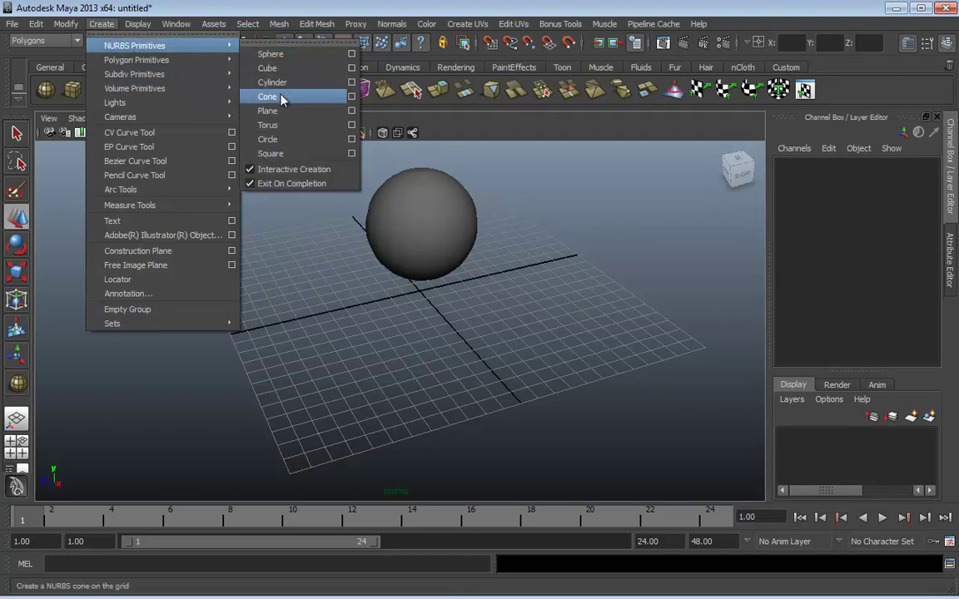
left_click(254, 53)
left_click_drag(299, 341, 406, 392)
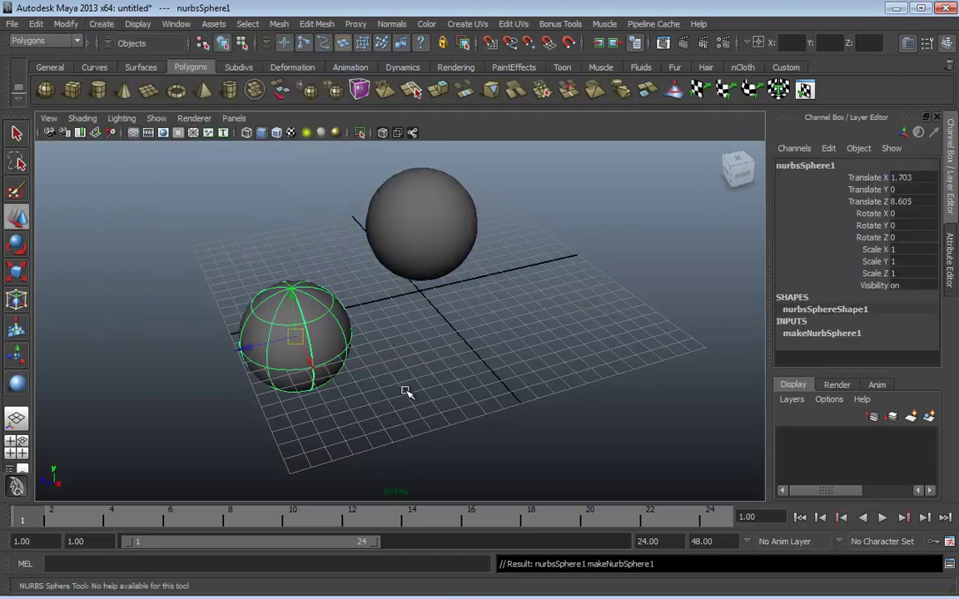
key("w")
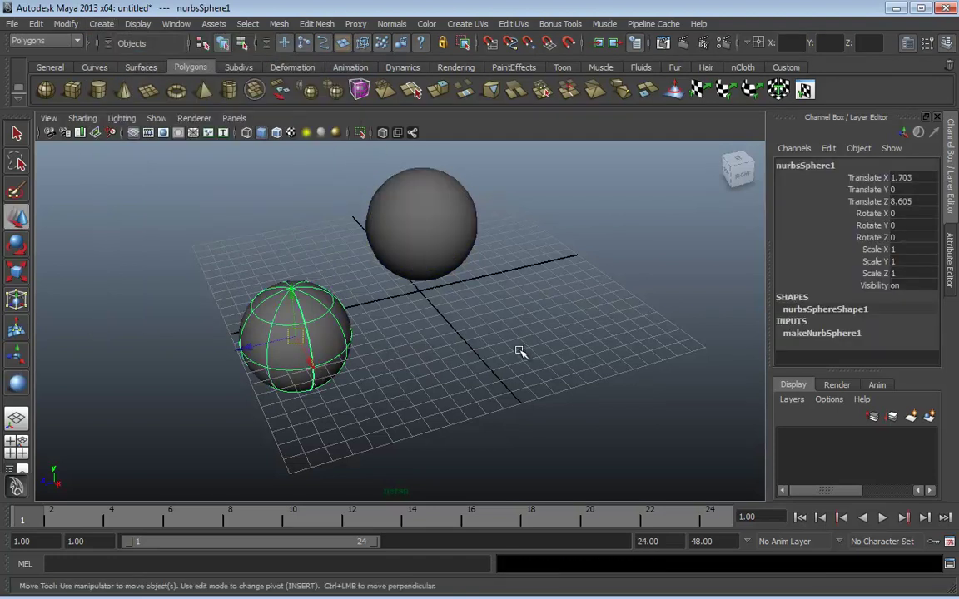
Test selecting the NURBS and polygon spheres in turn, finishing with the NURBS sphere selected
left_click(422, 331)
left_click(315, 325)
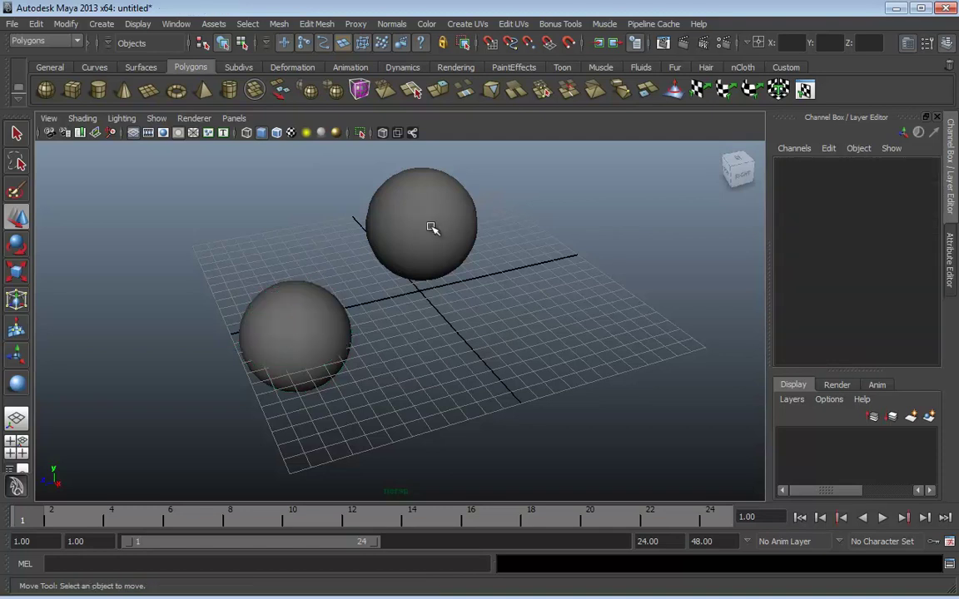
left_click(286, 278)
left_click(356, 217)
left_click(272, 295)
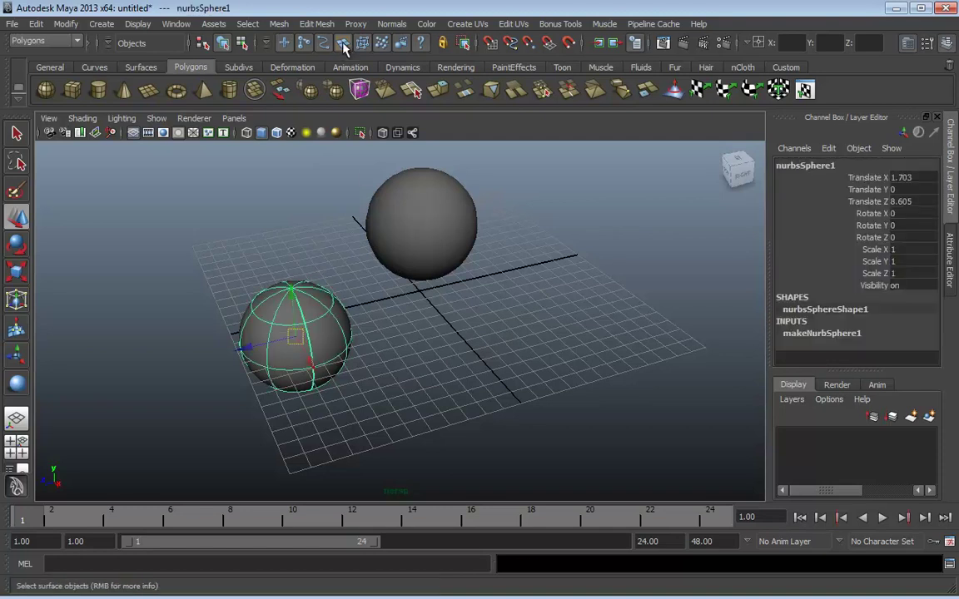
Check the surface selection mask options and move the NURBS sphere freely to about X 0.8, Y 0.6, Z 9.7
right_click_drag(344, 46, 334, 61)
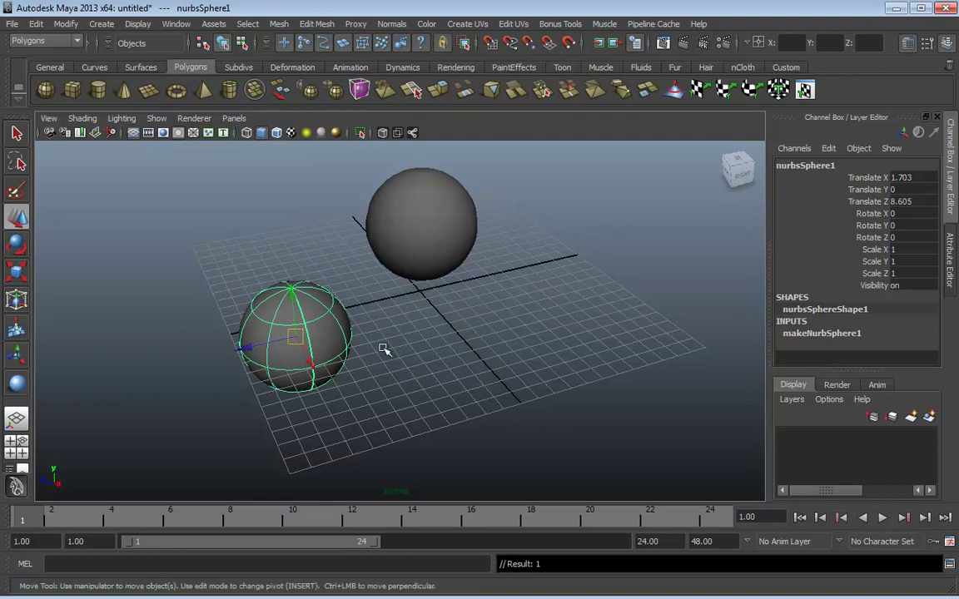
left_click_drag(294, 337, 342, 327)
middle_click_drag(341, 327, 501, 289)
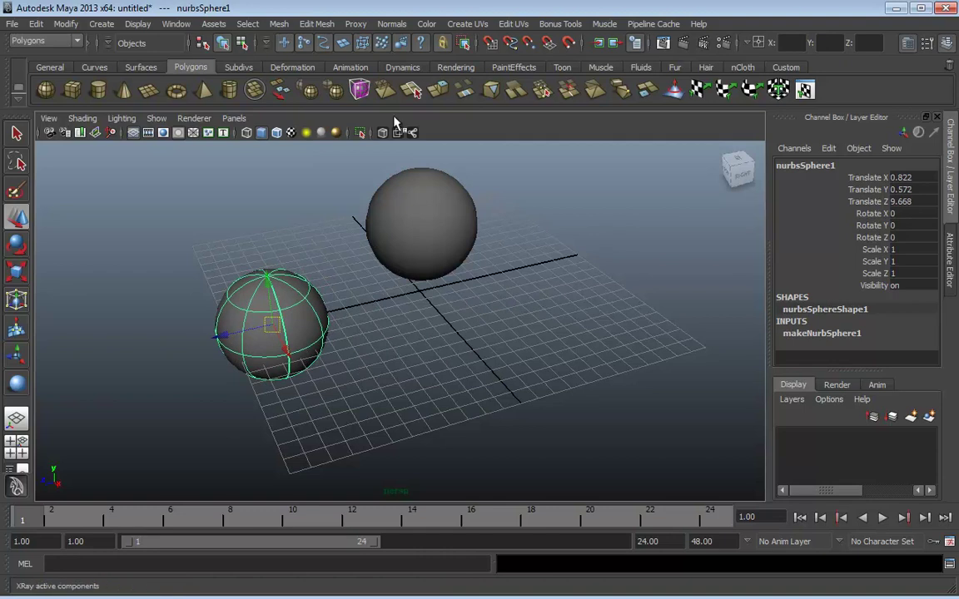
Test selecting the NURBS sphere with Highlight Selection mode switched off, restore the mode, and reselect the sphere
left_click(497, 327)
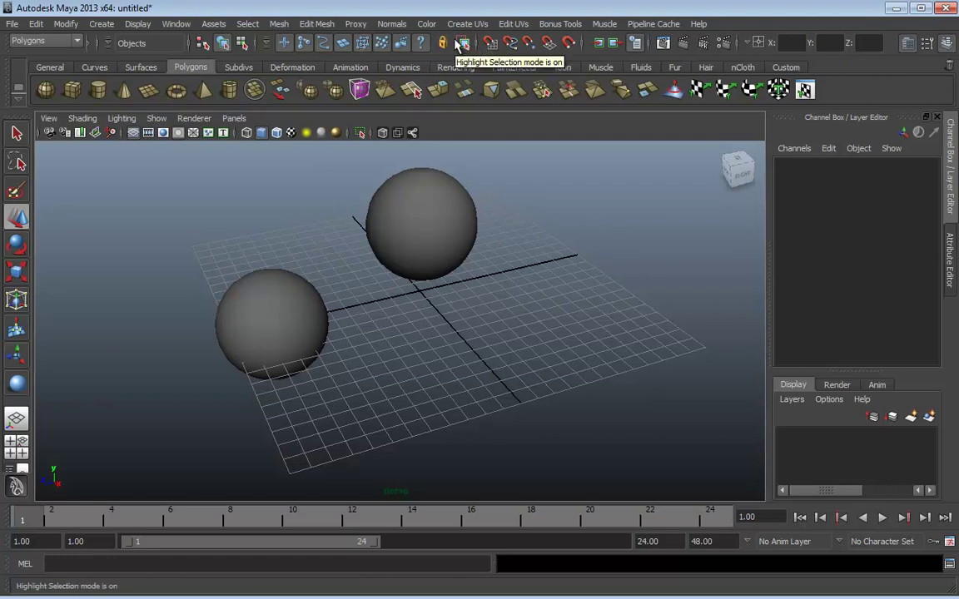
left_click(269, 333)
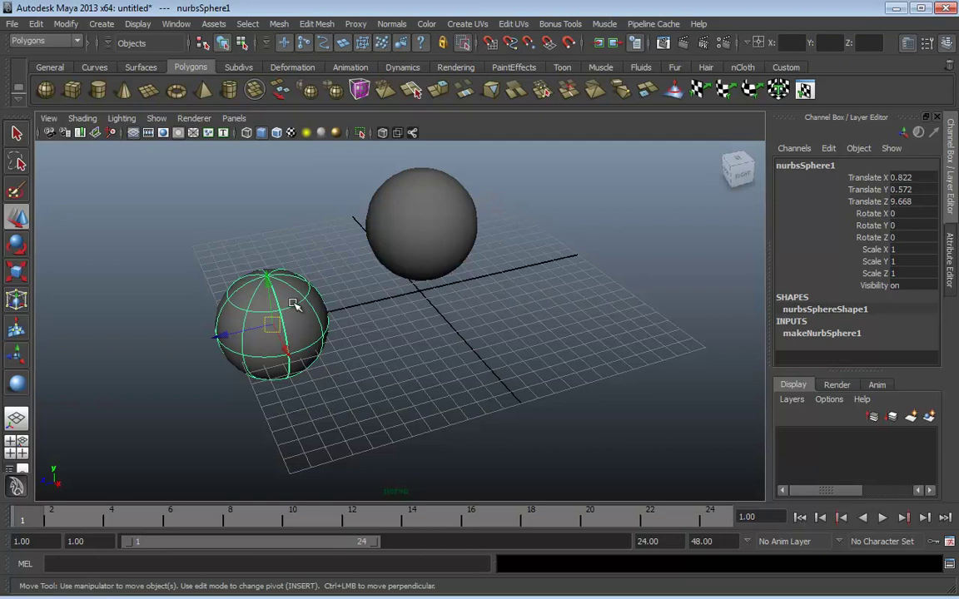
left_click(383, 266)
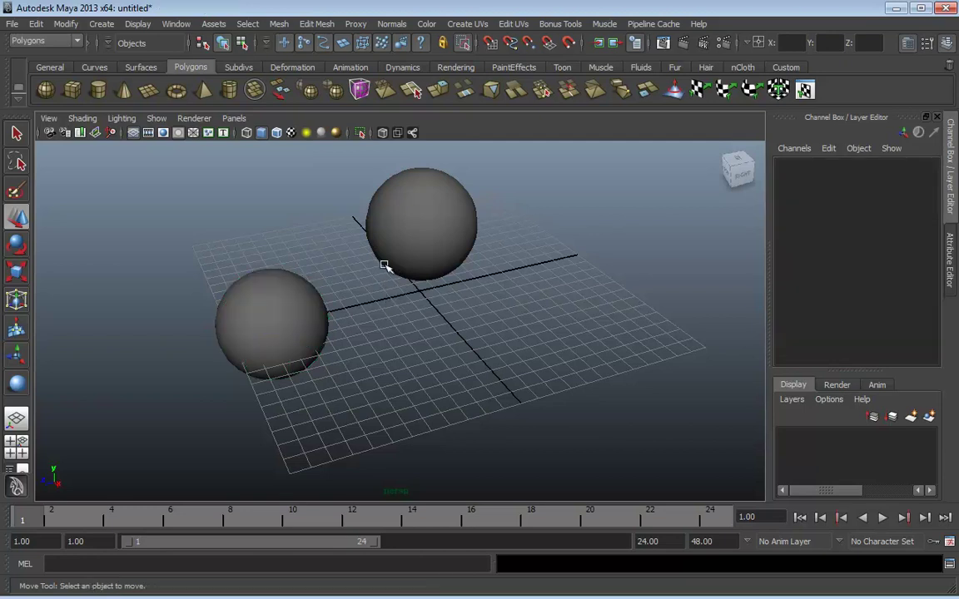
left_click(489, 43)
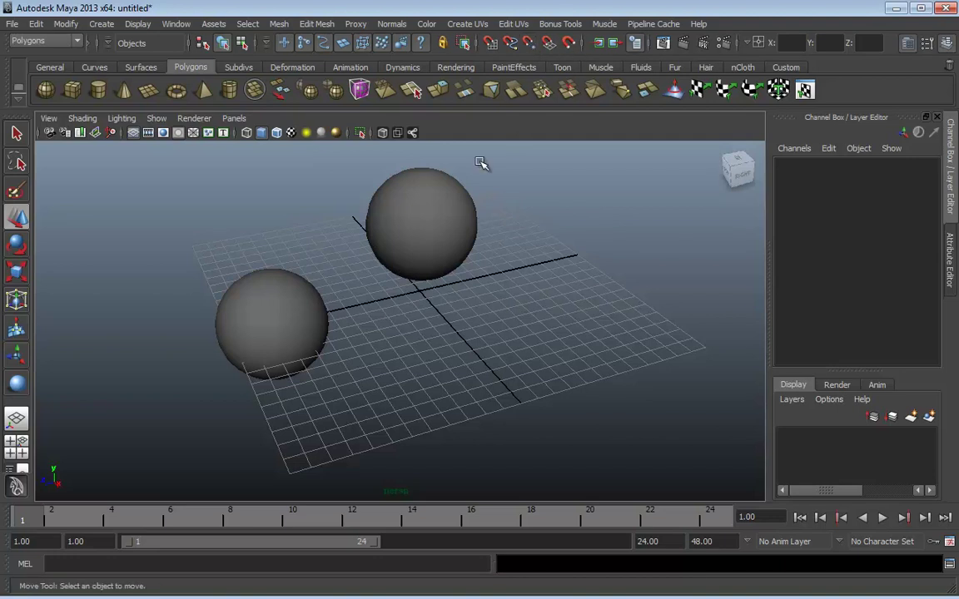
left_click(293, 310)
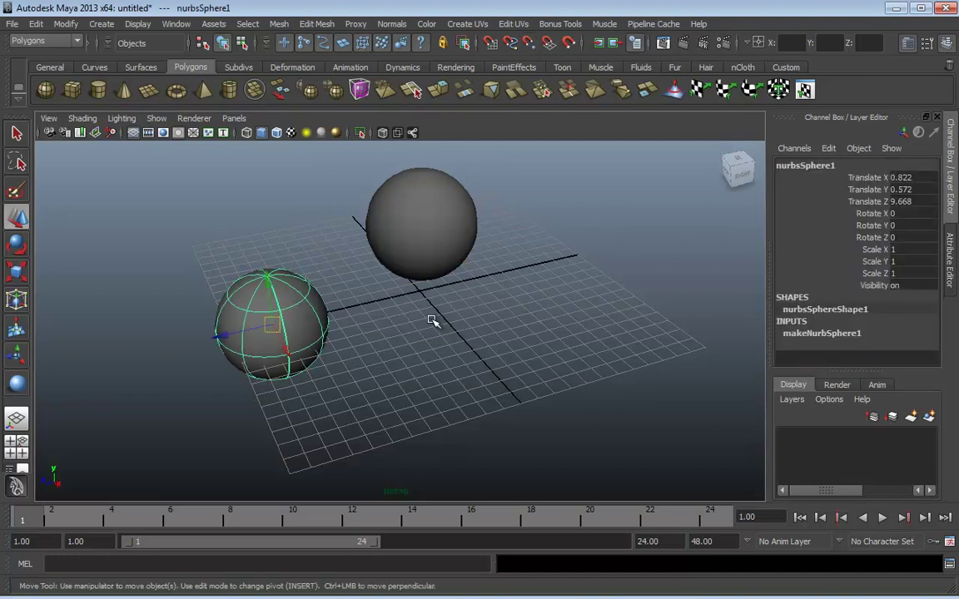
Toggle construction history off and back on
left_click(635, 44)
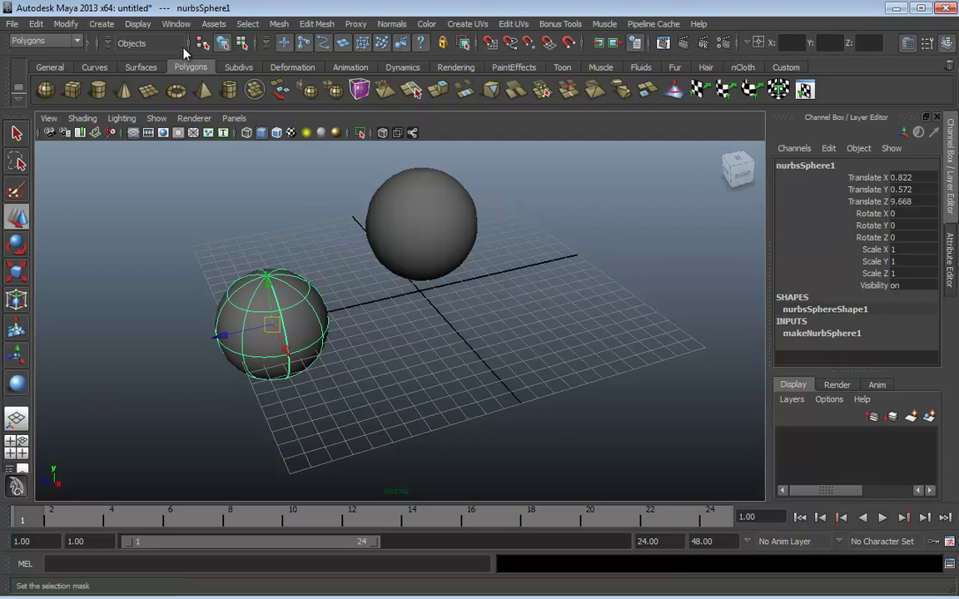
left_click(637, 45)
left_click(637, 45)
Check the Render View, render the current frame with Maya Software, and start an IPR render, closing the window each time
left_click(664, 43)
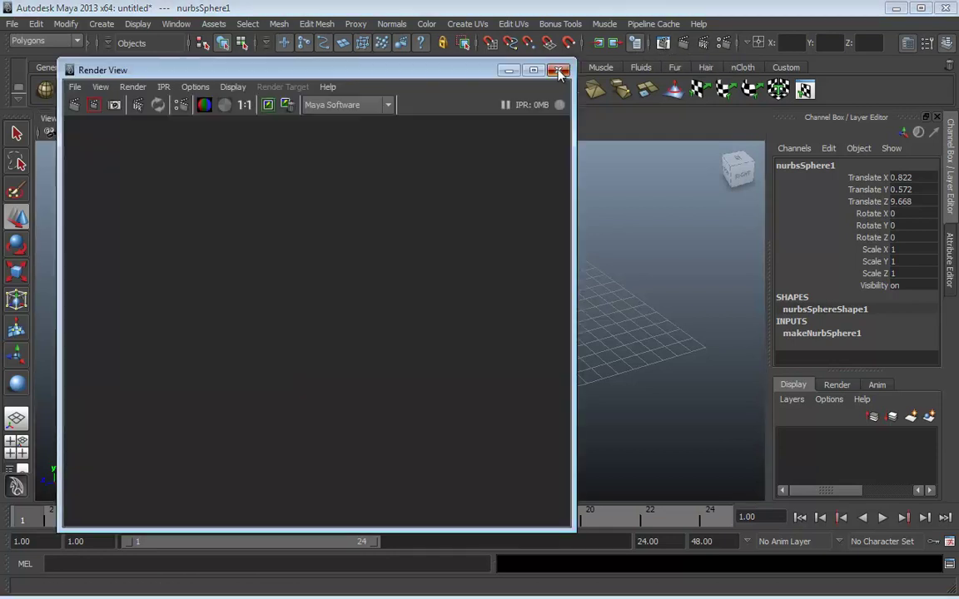
left_click(558, 70)
left_click(613, 43)
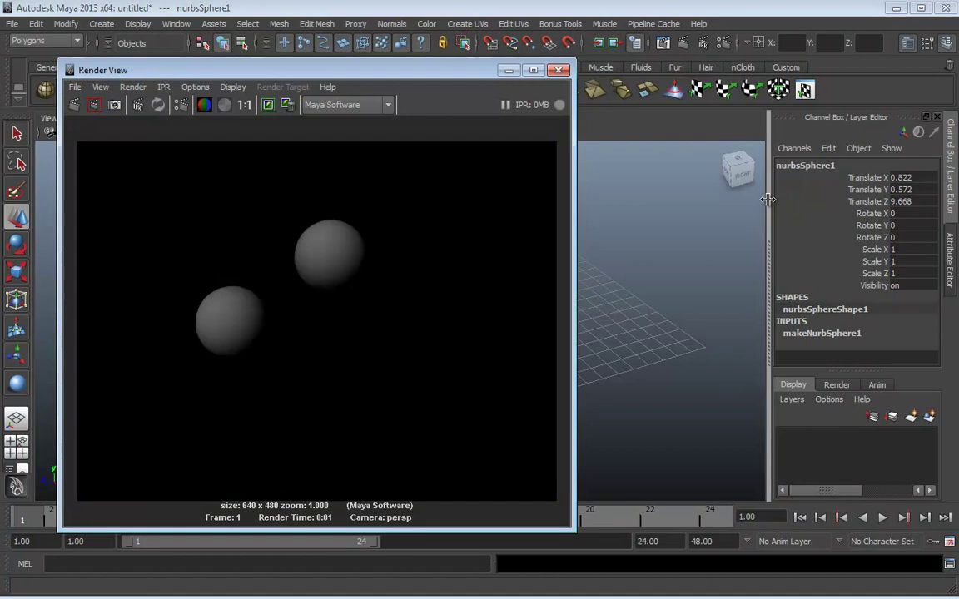
left_click(559, 70)
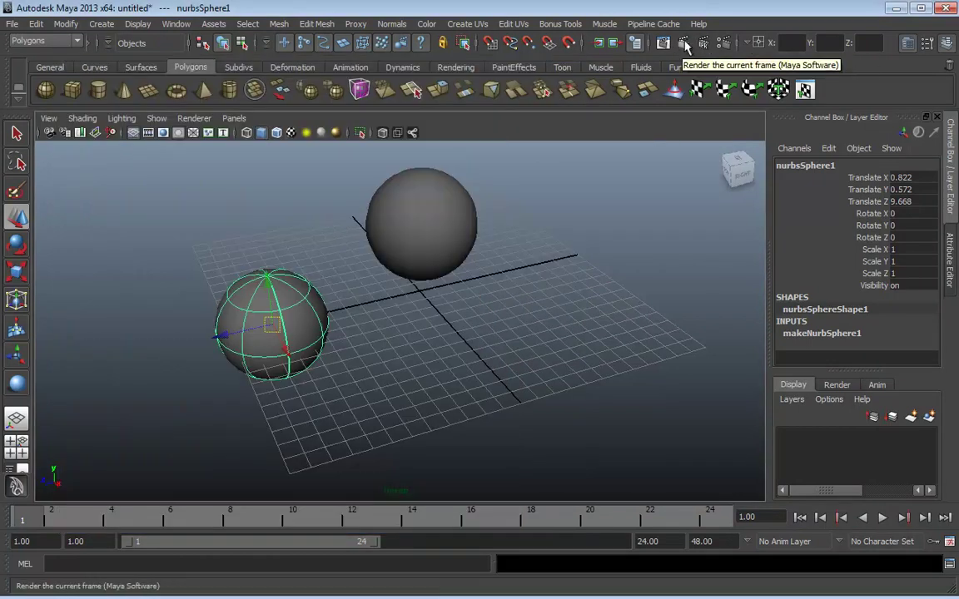
left_click(683, 42)
left_click(559, 70)
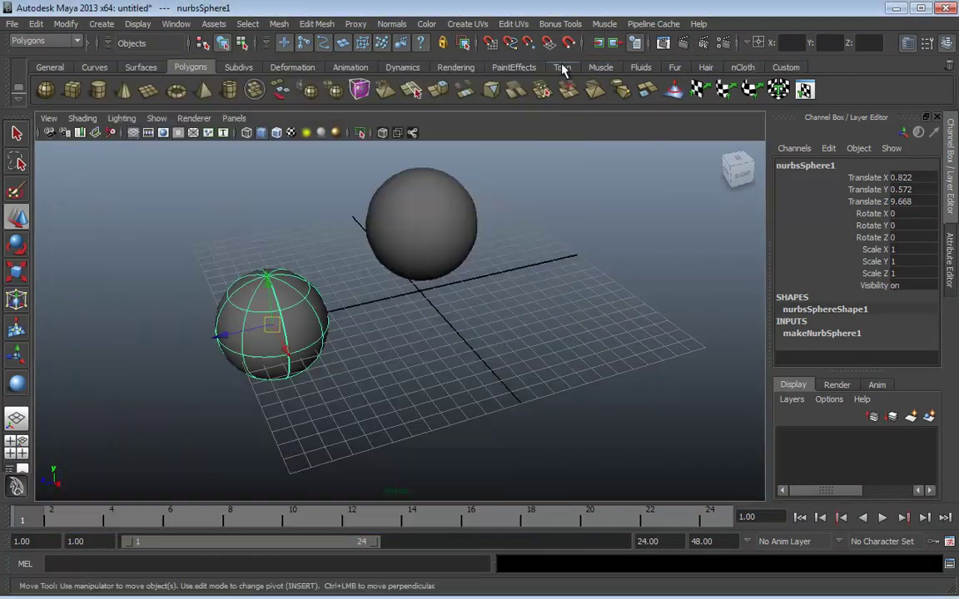
left_click(703, 45)
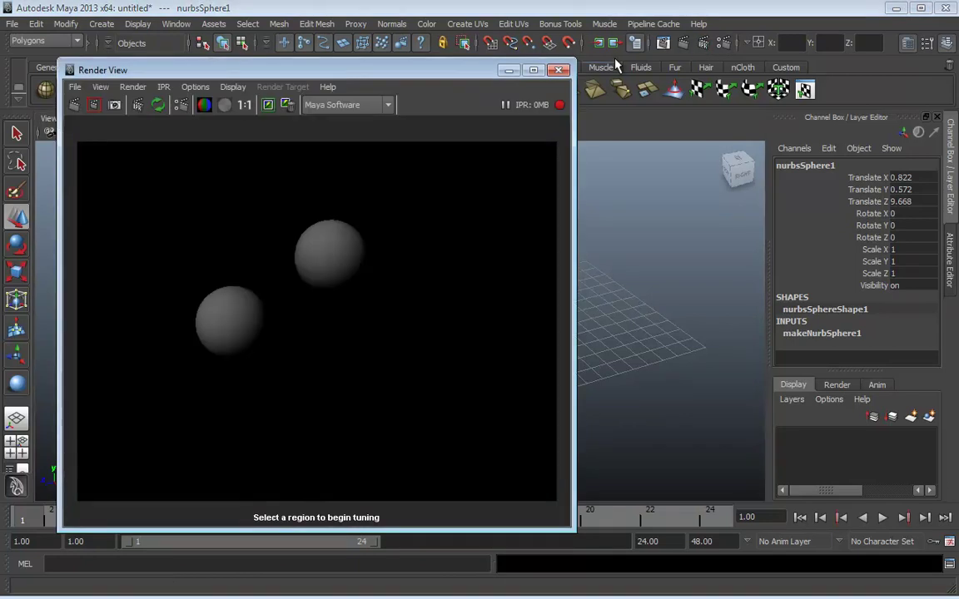
left_click(561, 71)
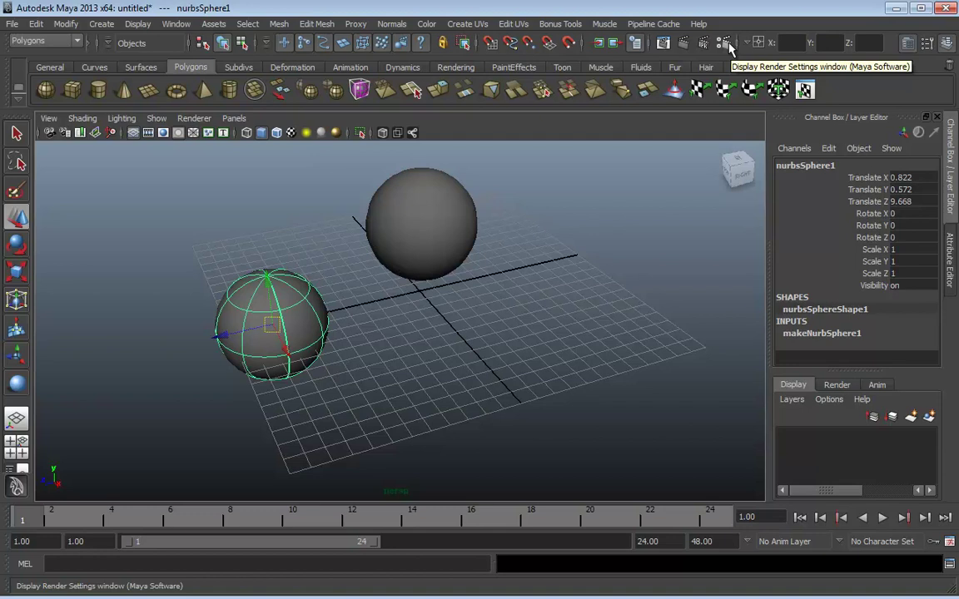
Review the renderers available in the Render Settings and close the window with Maya Software kept
left_click(726, 44)
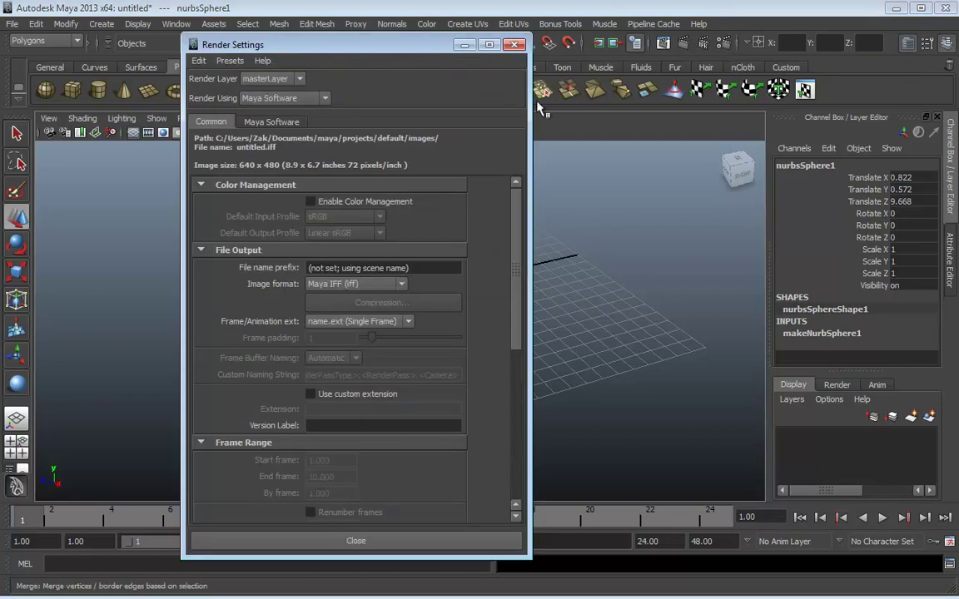
left_click(323, 99)
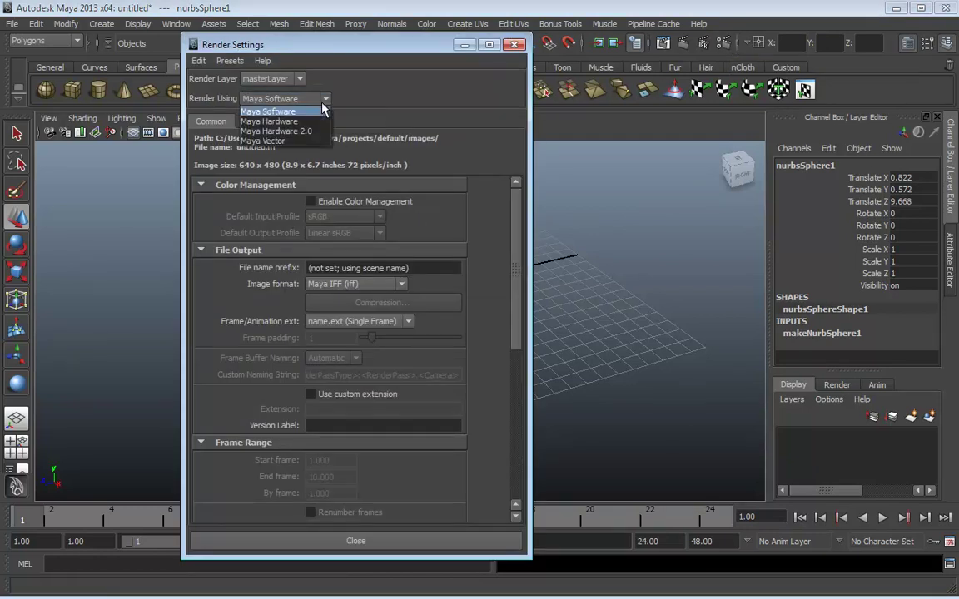
left_click(337, 100)
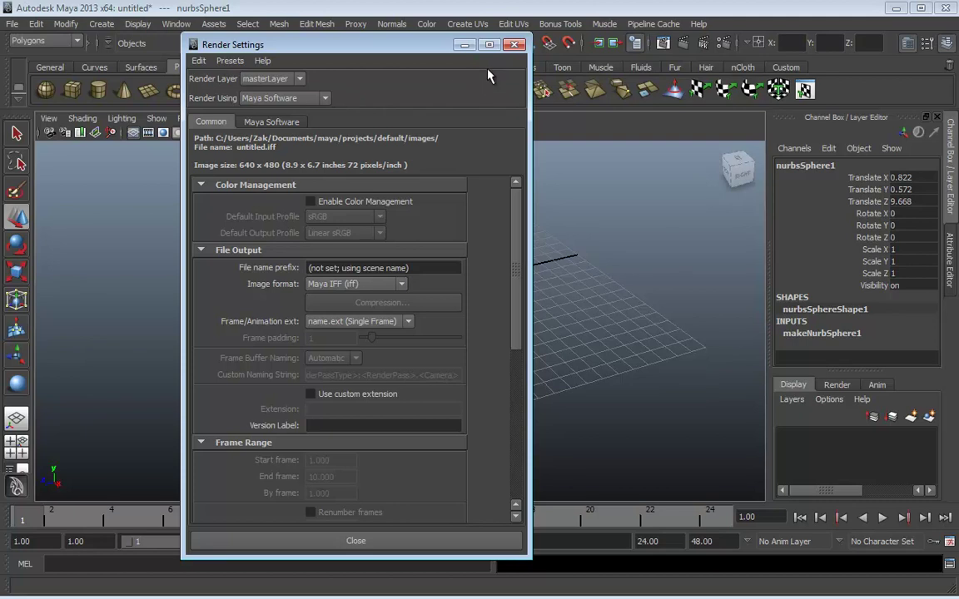
left_click(323, 98)
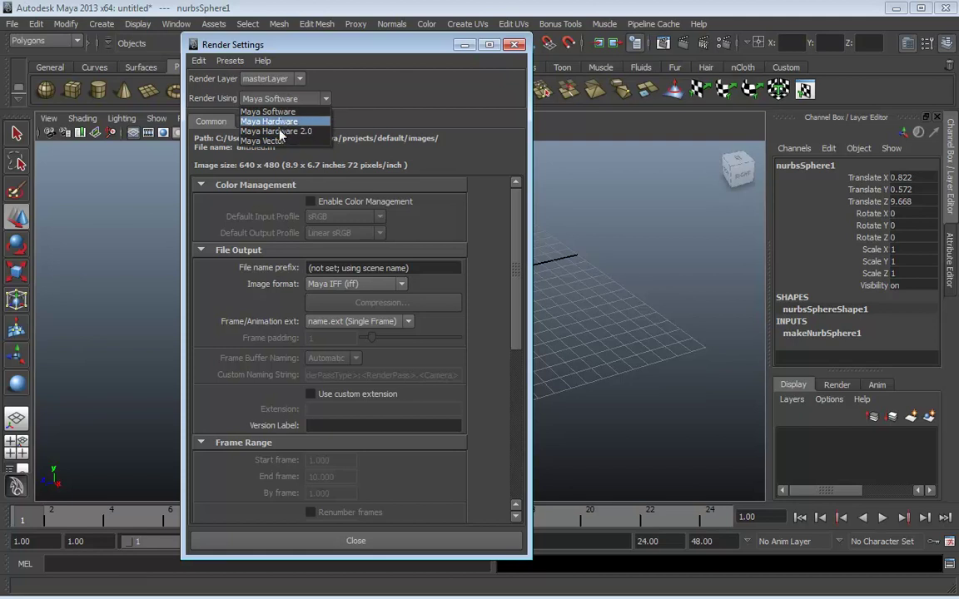
left_click(514, 46)
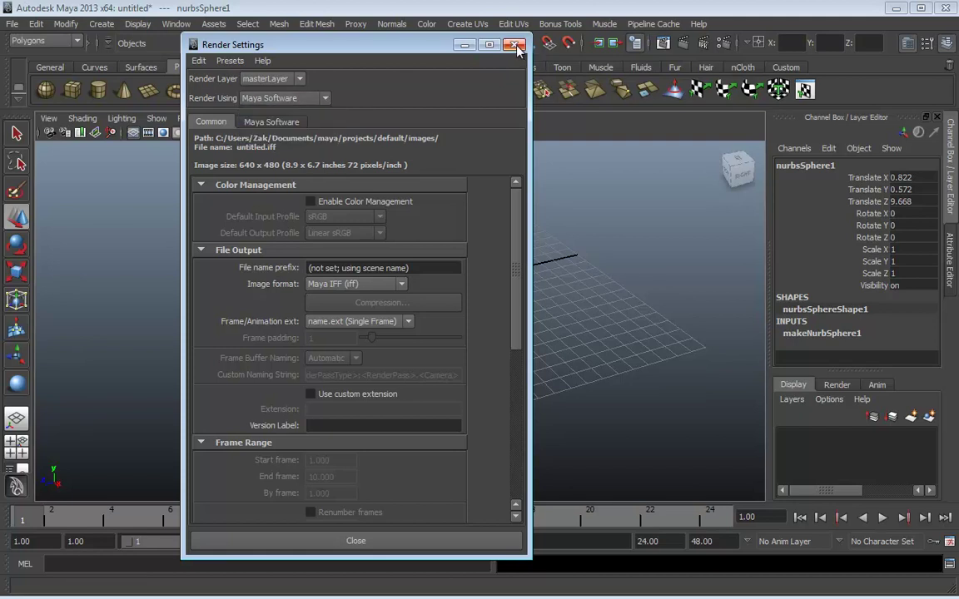
left_click(513, 46)
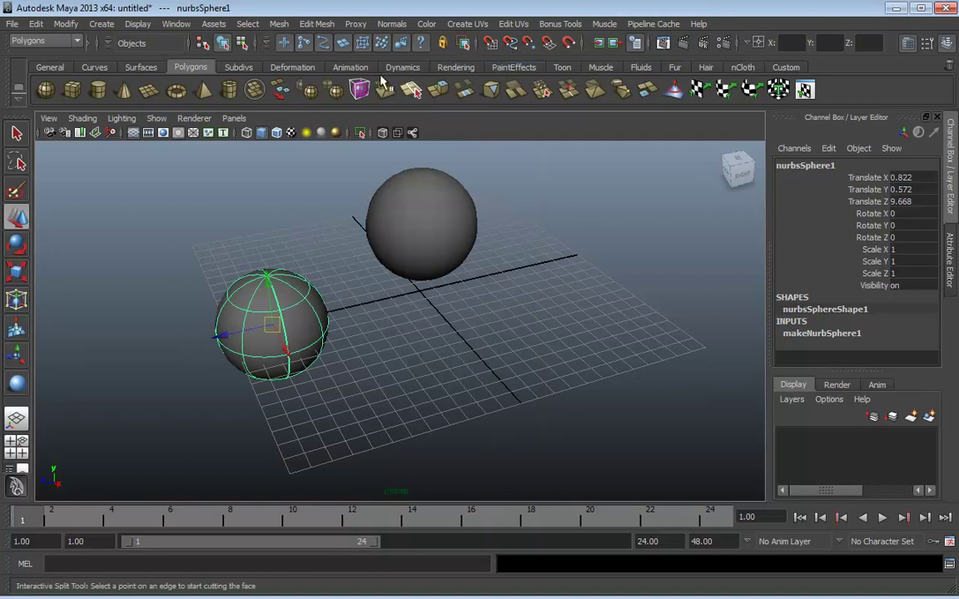
Open the Plug-in Manager and examine the Maya 2013 plug-ins with their Loaded and Auto load options
left_click(178, 23)
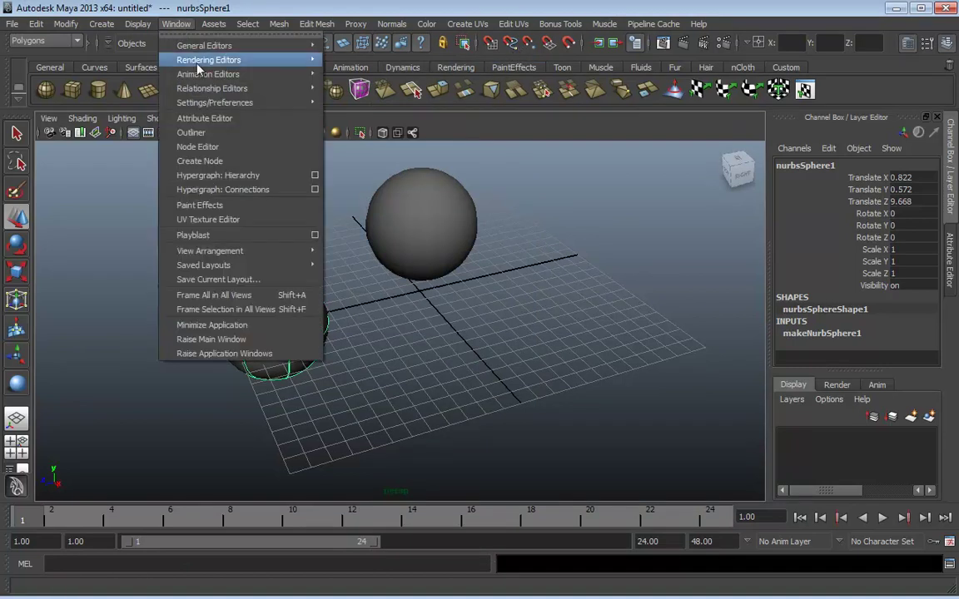
mouse_move(214, 104)
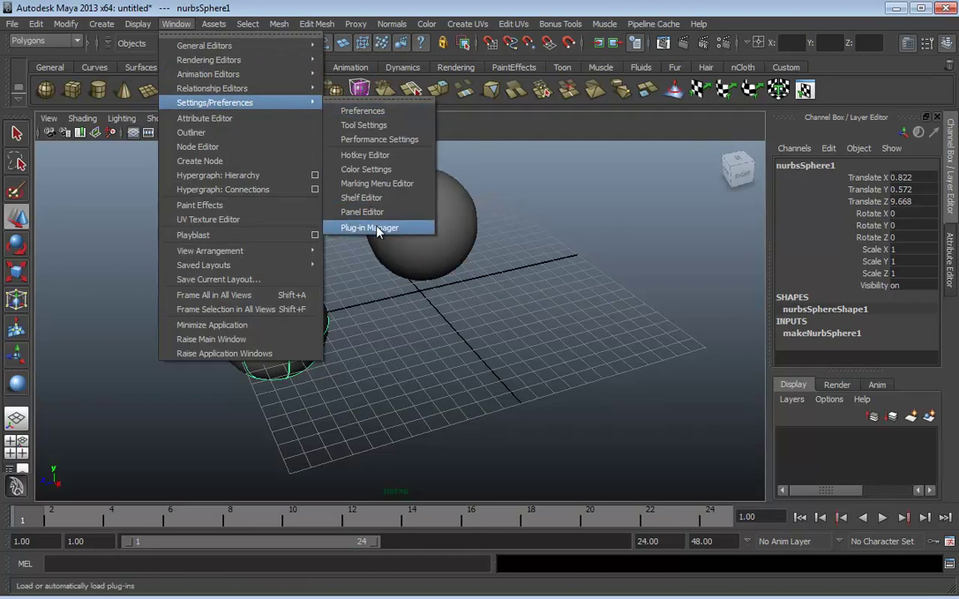
left_click(377, 229)
scroll(455, 370, "down", 2)
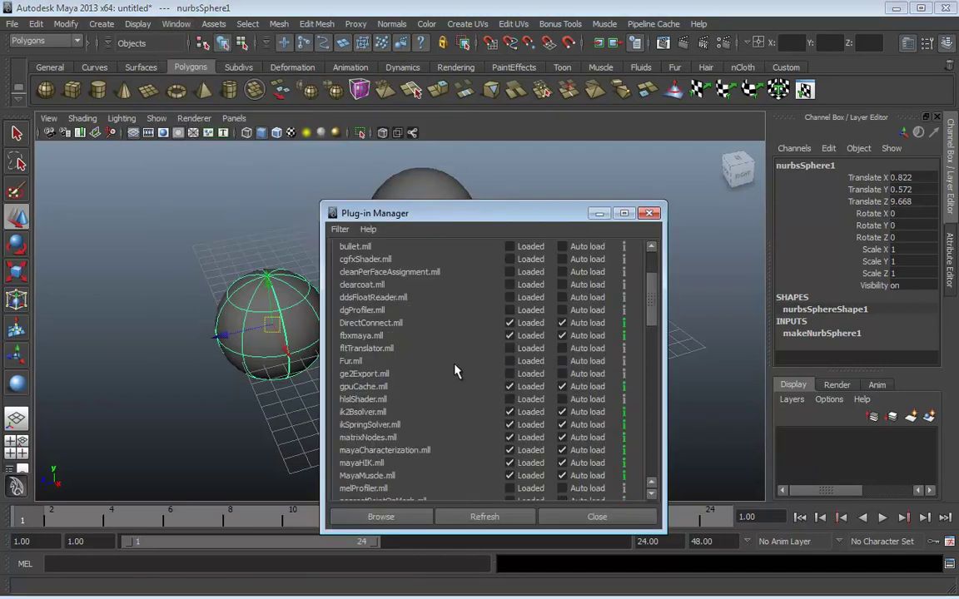
scroll(454, 370, "down", 5)
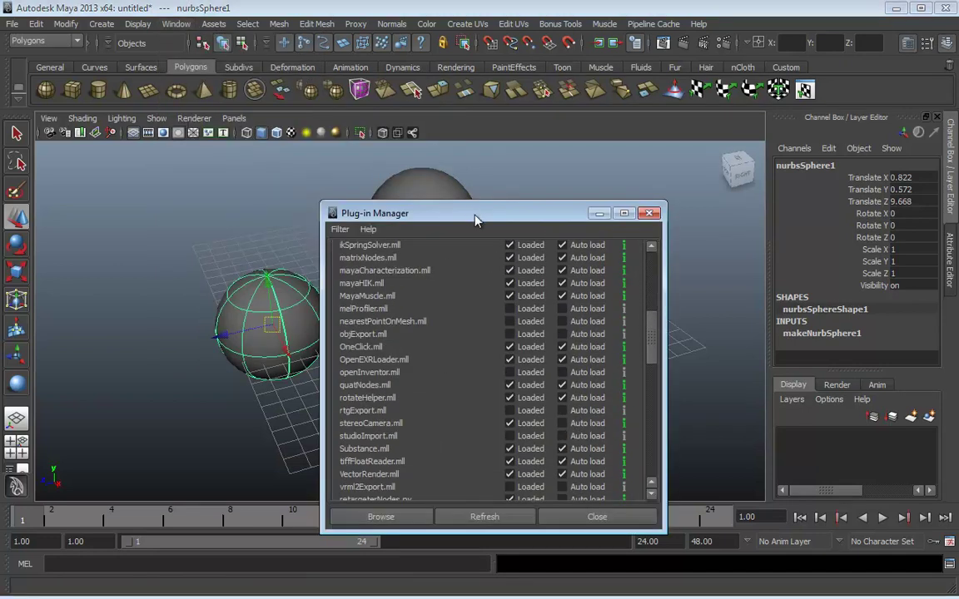
left_click_drag(476, 214, 447, 117)
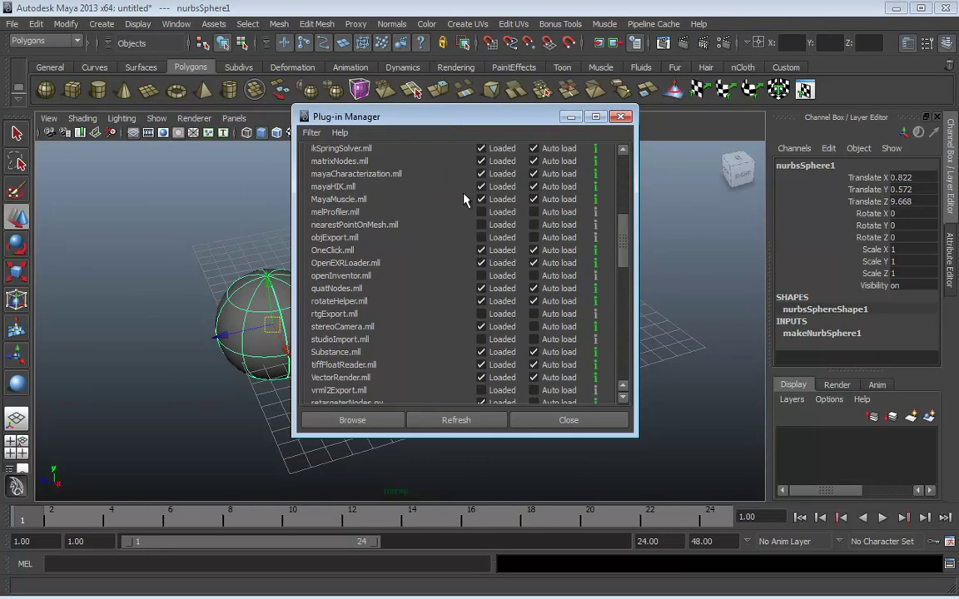
scroll(456, 205, "down", 1)
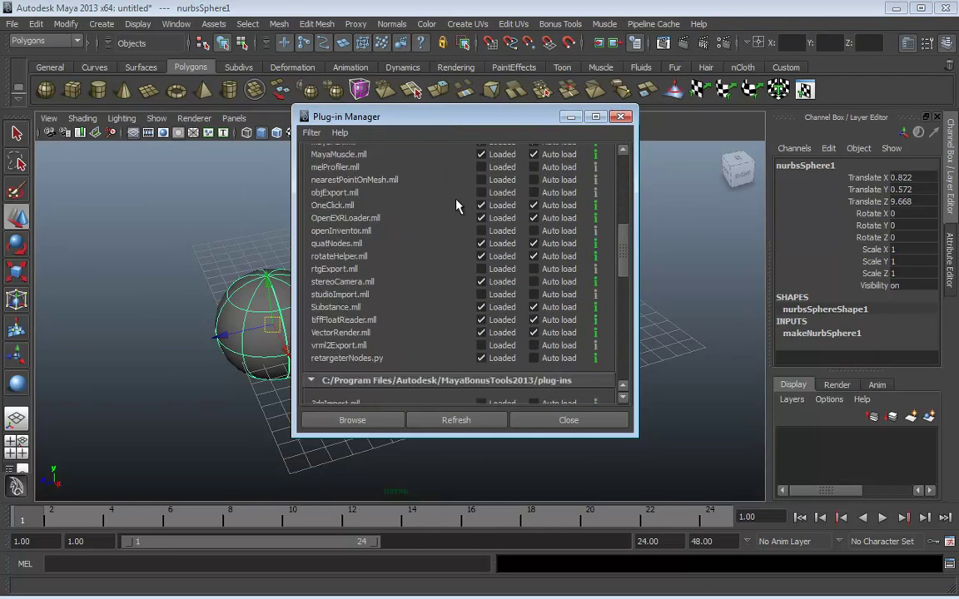
scroll(456, 206, "down", 1)
scroll(456, 205, "up", 1)
scroll(456, 206, "up", 2)
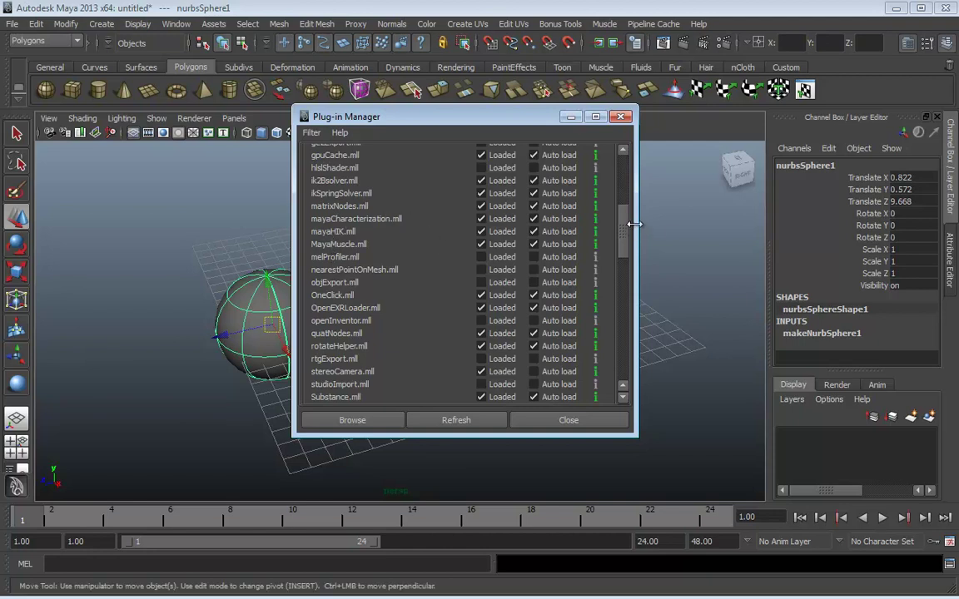
left_click_drag(626, 240, 620, 219)
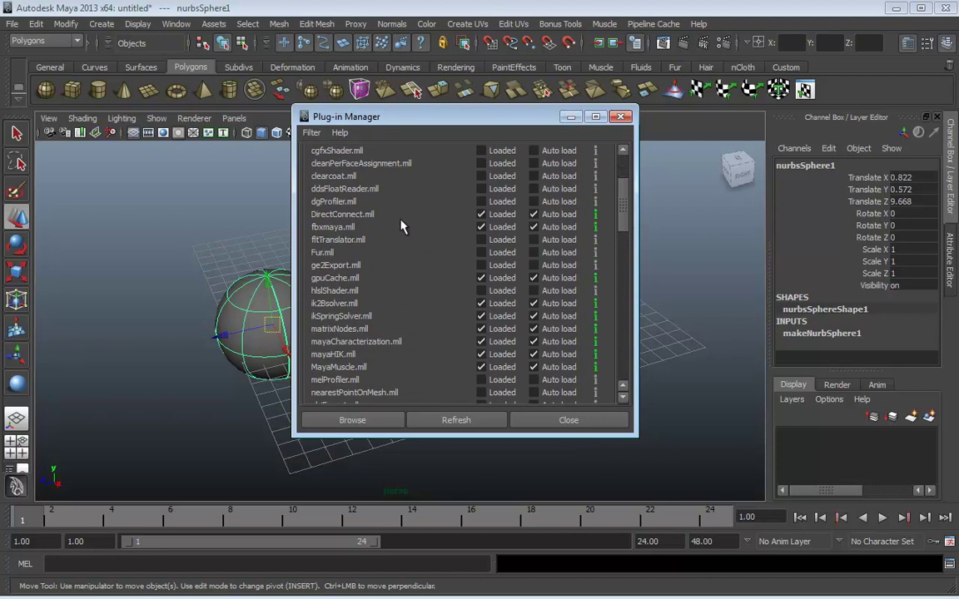
scroll(433, 249, "down", 4)
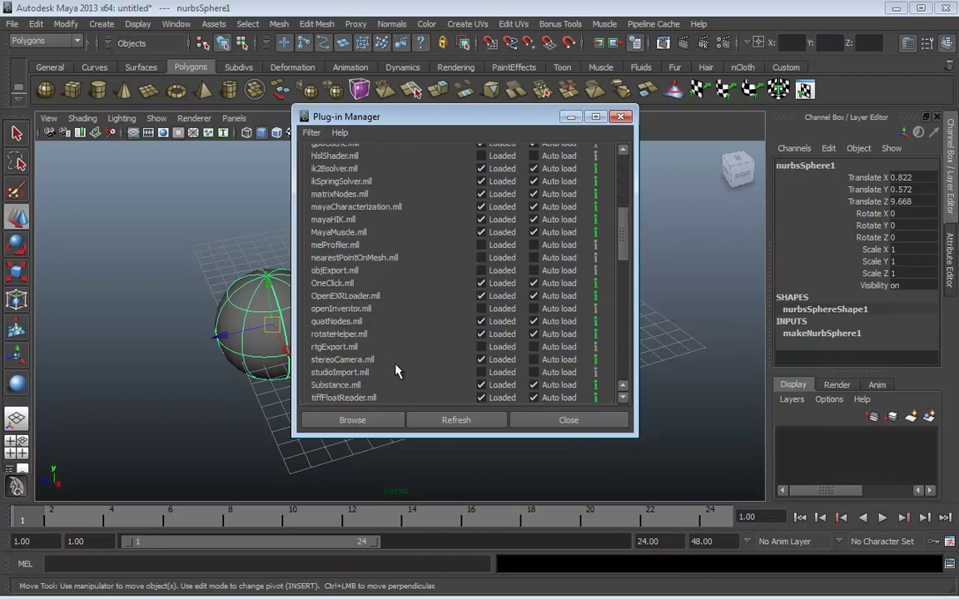
scroll(396, 370, "down", 1)
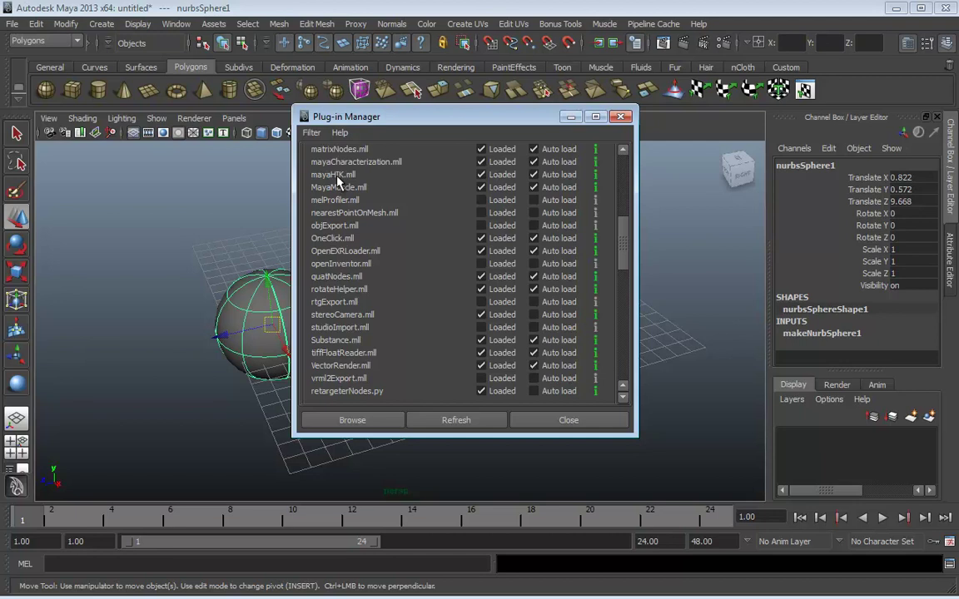
scroll(342, 200, "down", 1)
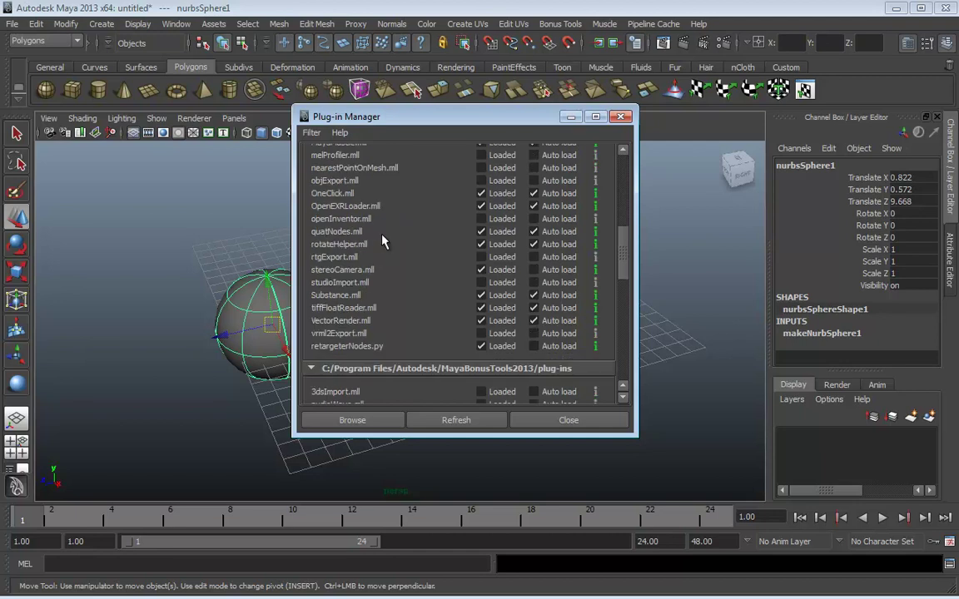
scroll(395, 278, "up", 1)
scroll(395, 282, "up", 10)
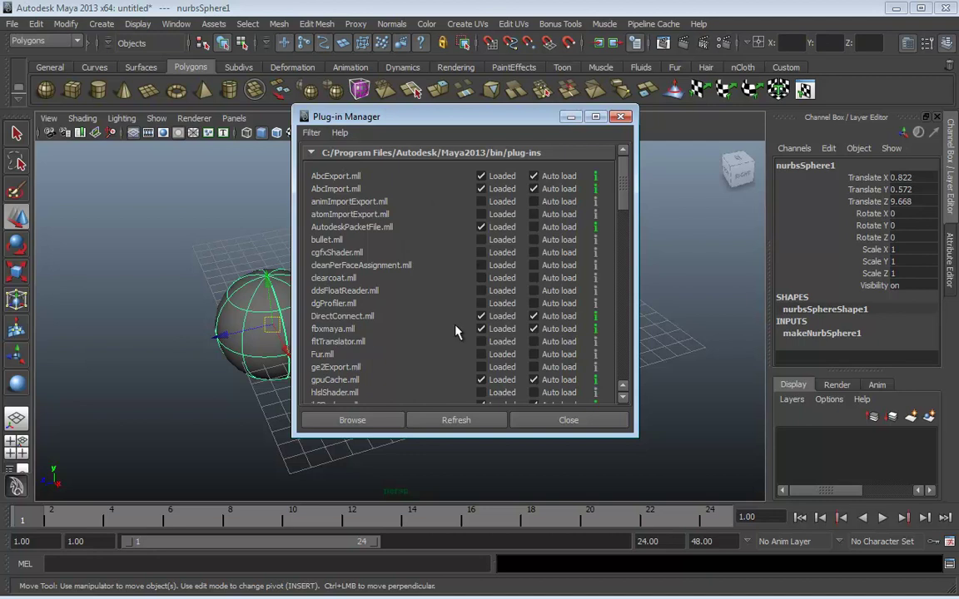
Set the mental ray plug-in Mayatomr.mll to Loaded and Auto load and close the Plug-in Manager
scroll(455, 331, "down", 8)
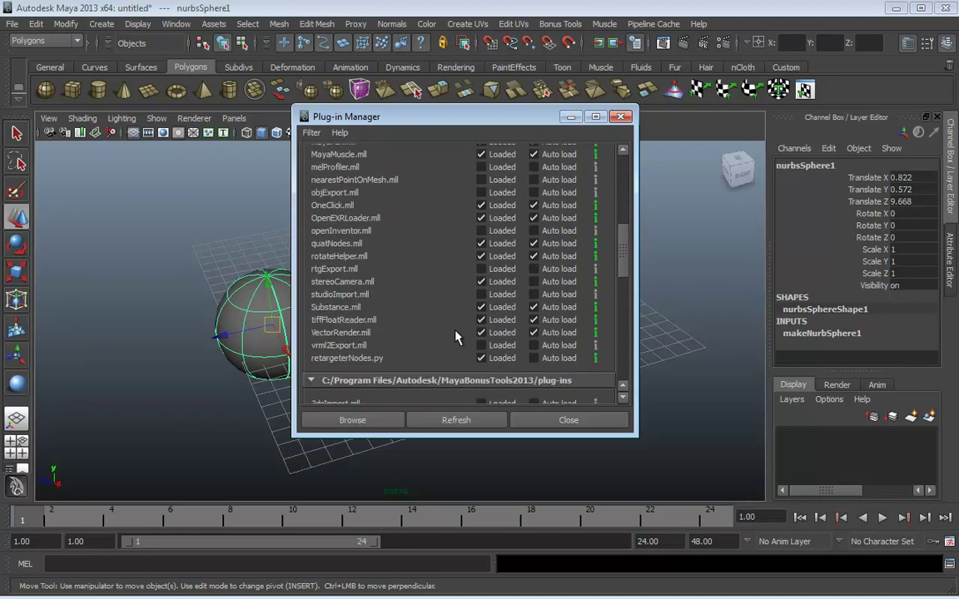
scroll(455, 337, "down", 10)
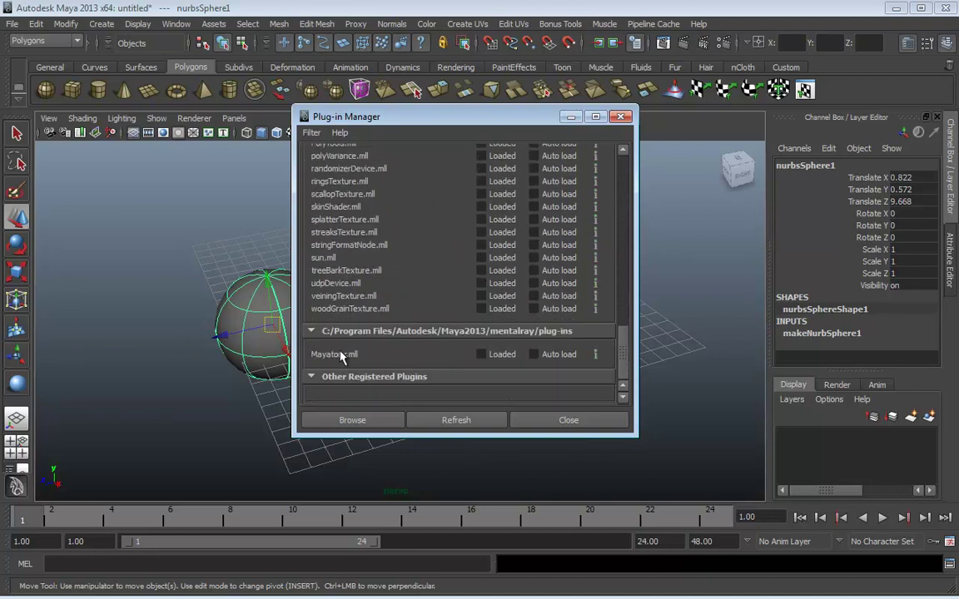
left_click(481, 354)
left_click_drag(625, 353, 616, 294)
scroll(560, 266, "down", 10)
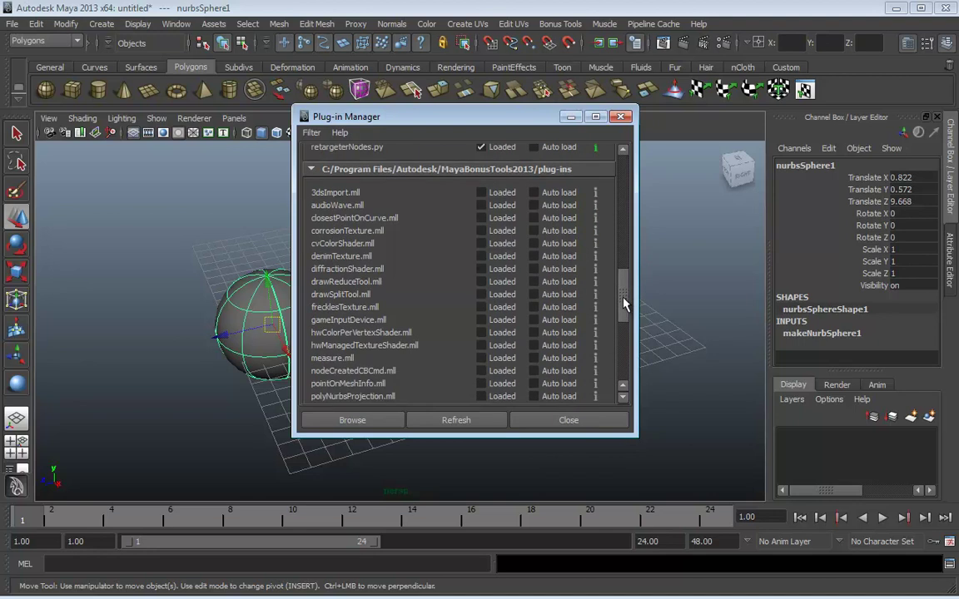
left_click(534, 355)
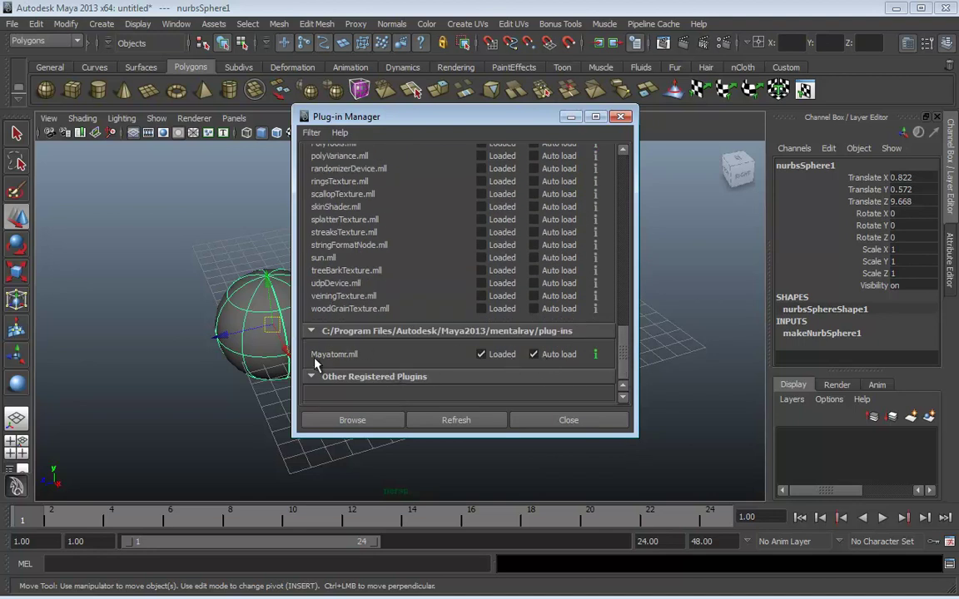
left_click(567, 422)
Set the renderer in the Render Settings to mental ray and minimize the window
left_click(702, 42)
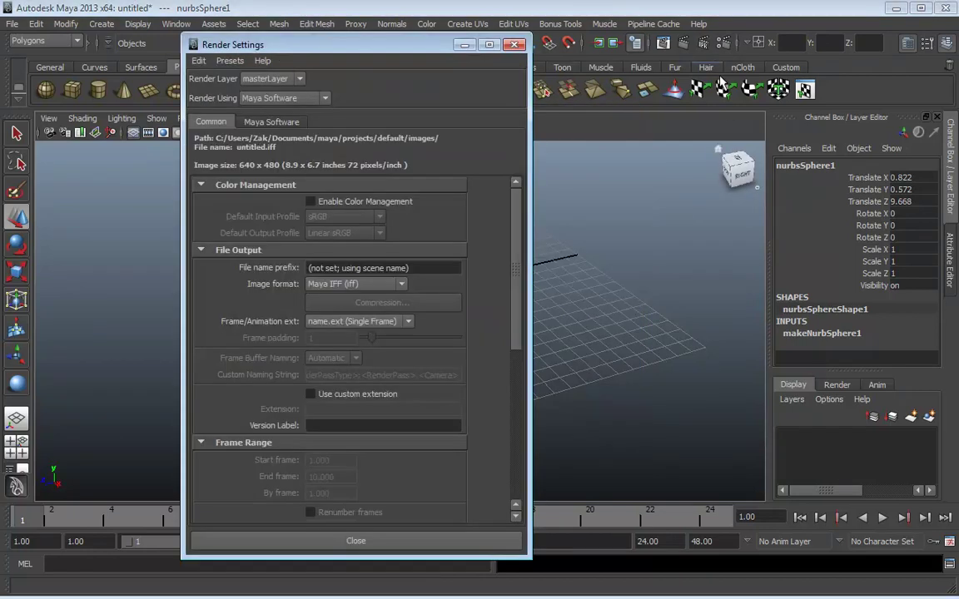
left_click_drag(324, 50, 437, 30)
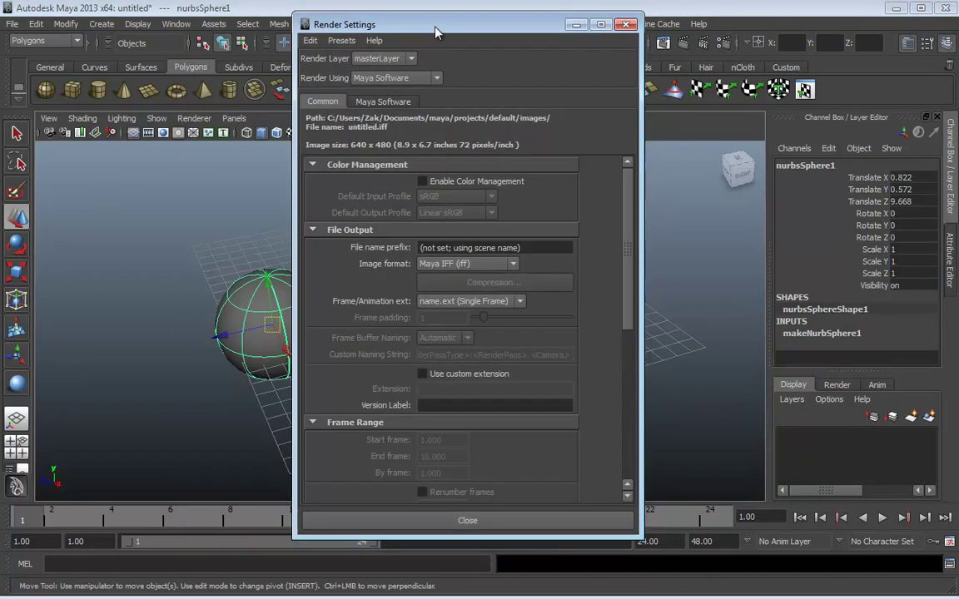
left_click(402, 78)
left_click(375, 131)
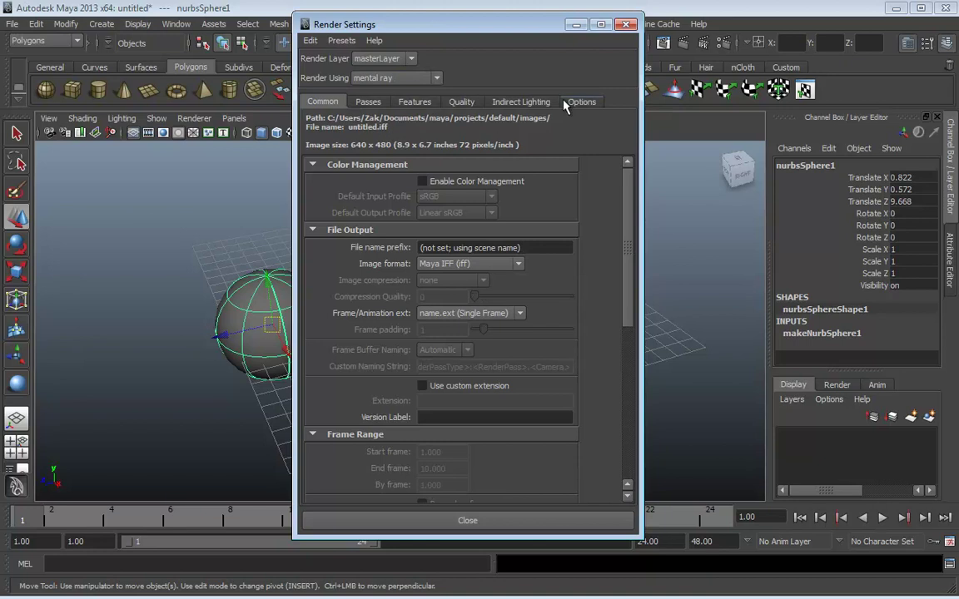
left_click(575, 25)
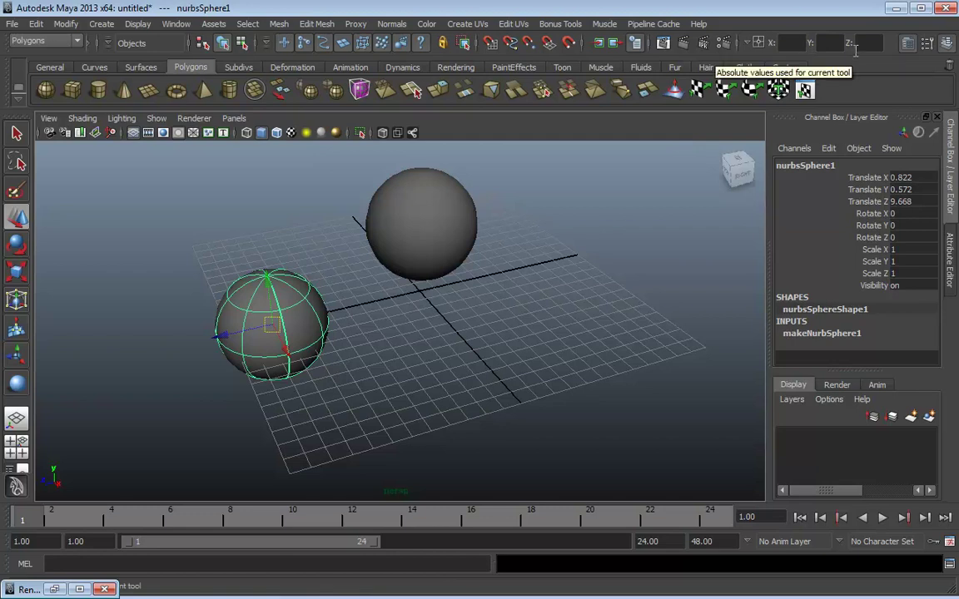
Show the Custom shelf and review the list of available shelves
left_click(791, 42)
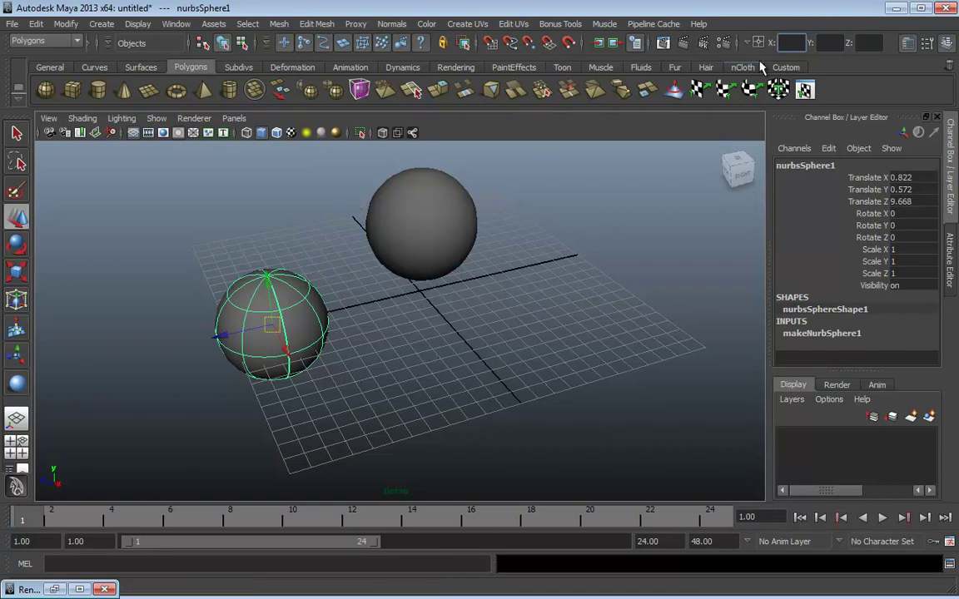
left_click(786, 66)
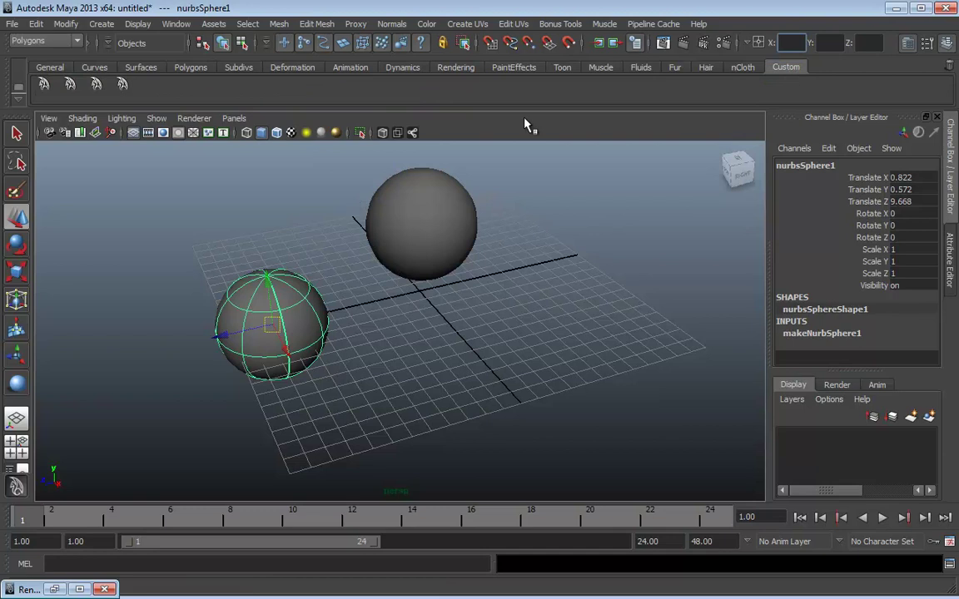
left_click(18, 99)
left_click(67, 184)
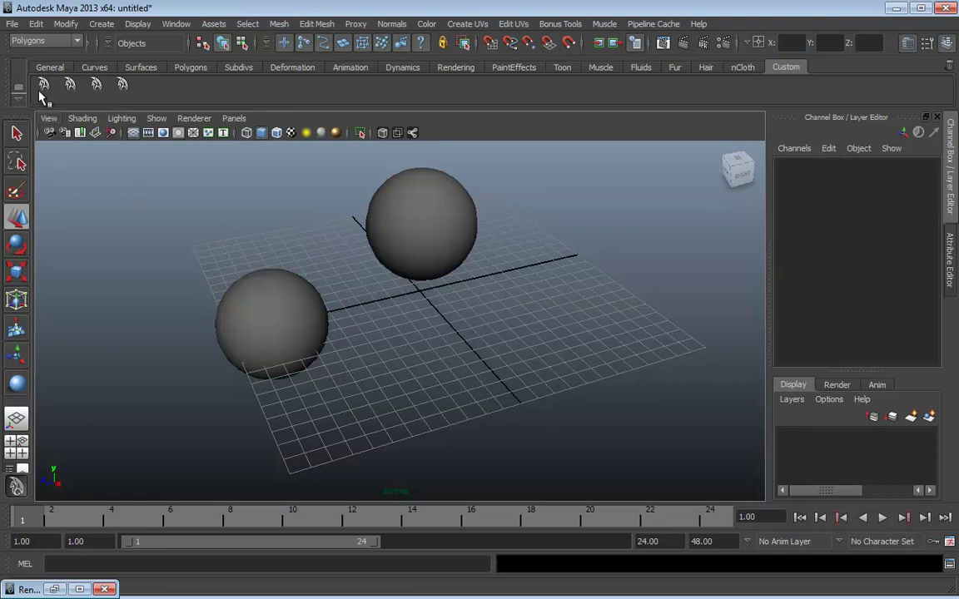
left_click(18, 87)
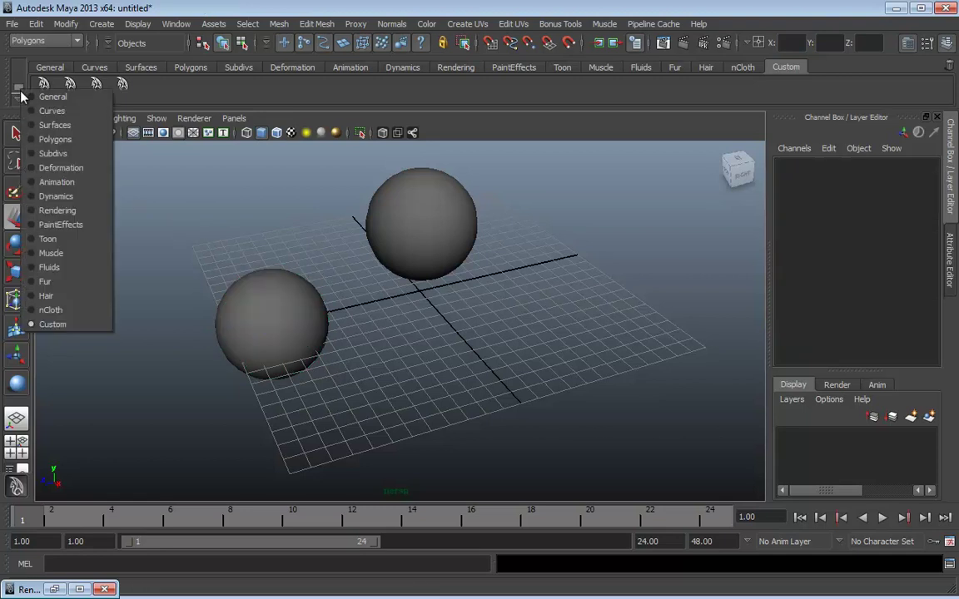
Open the Shelf Editor and add a new shelf directly after PaintEffects
left_click(17, 101)
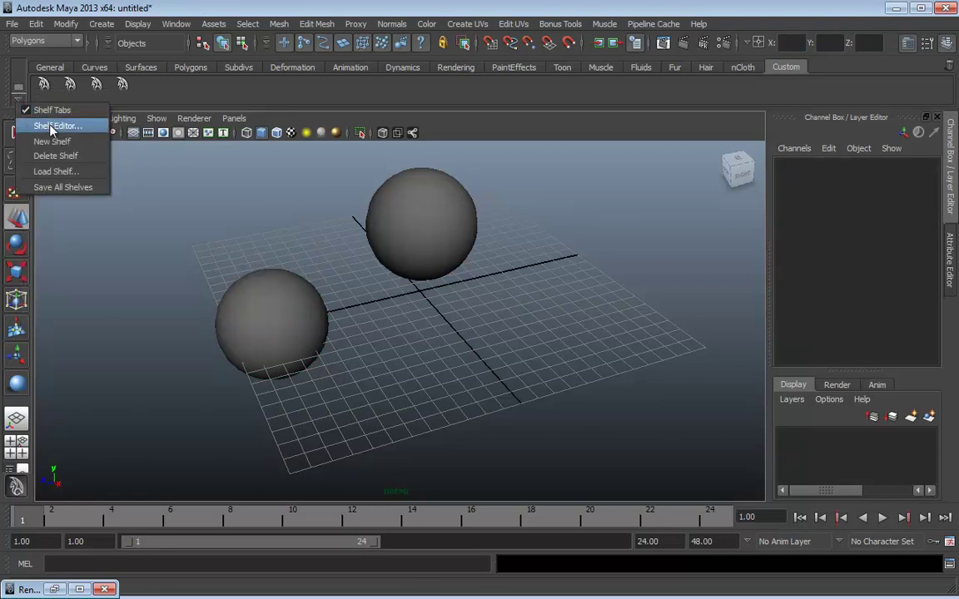
left_click(45, 112)
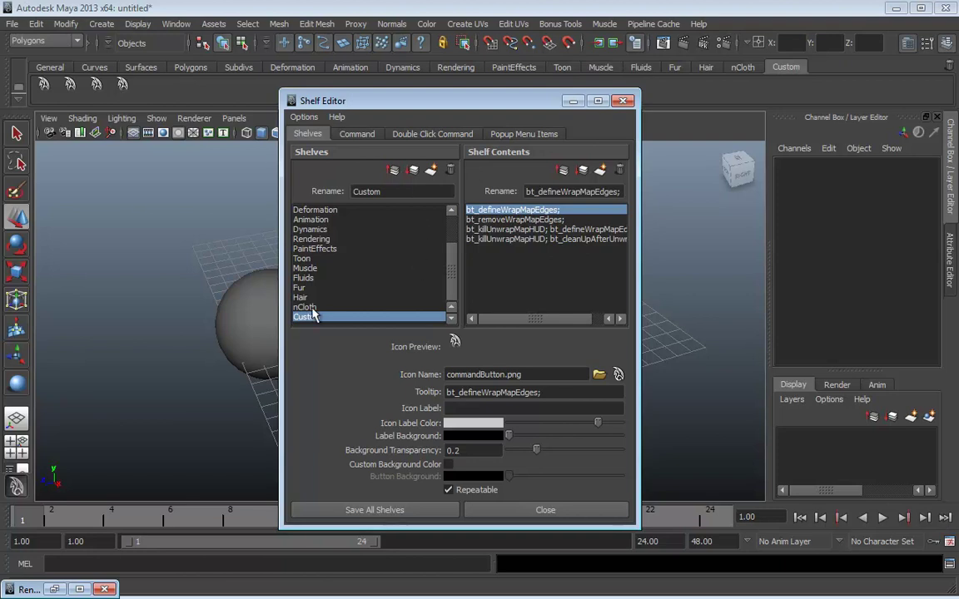
left_click(299, 229)
left_click(325, 250)
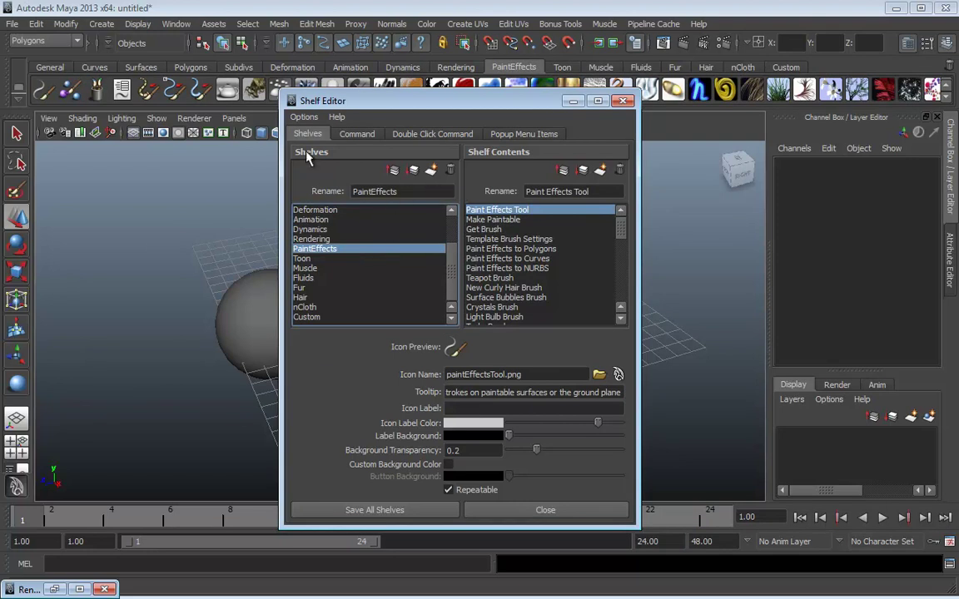
left_click_drag(337, 98, 356, 82)
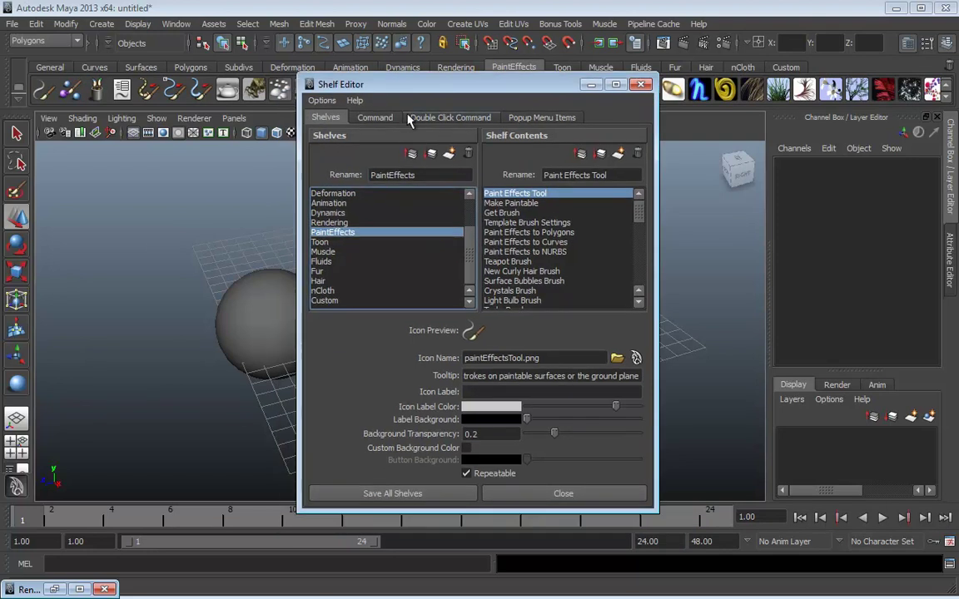
left_click(451, 158)
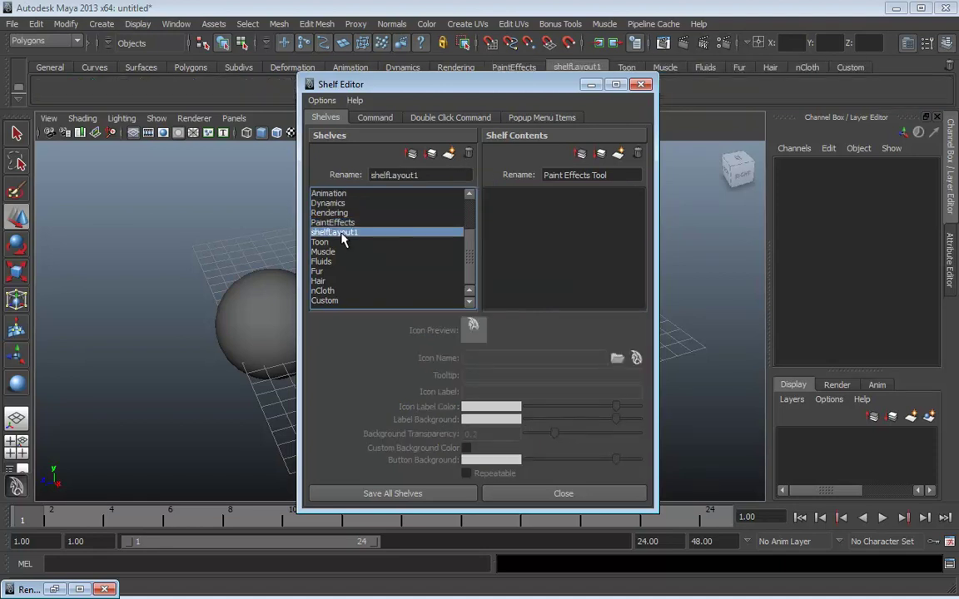
Rename the new shelf with its owner's first name followed by "Shelf"
left_click_drag(417, 175, 326, 173)
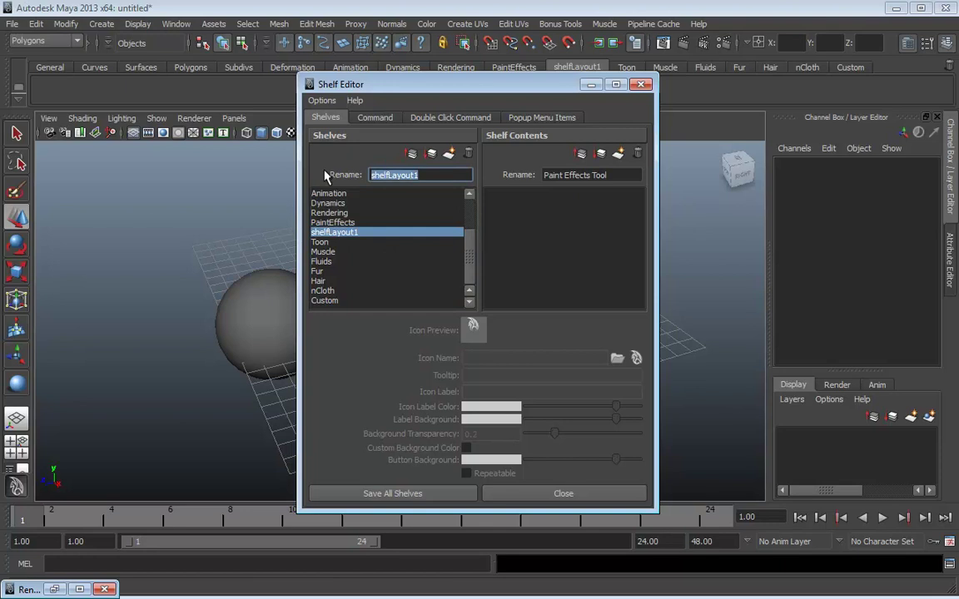
type("ZakS")
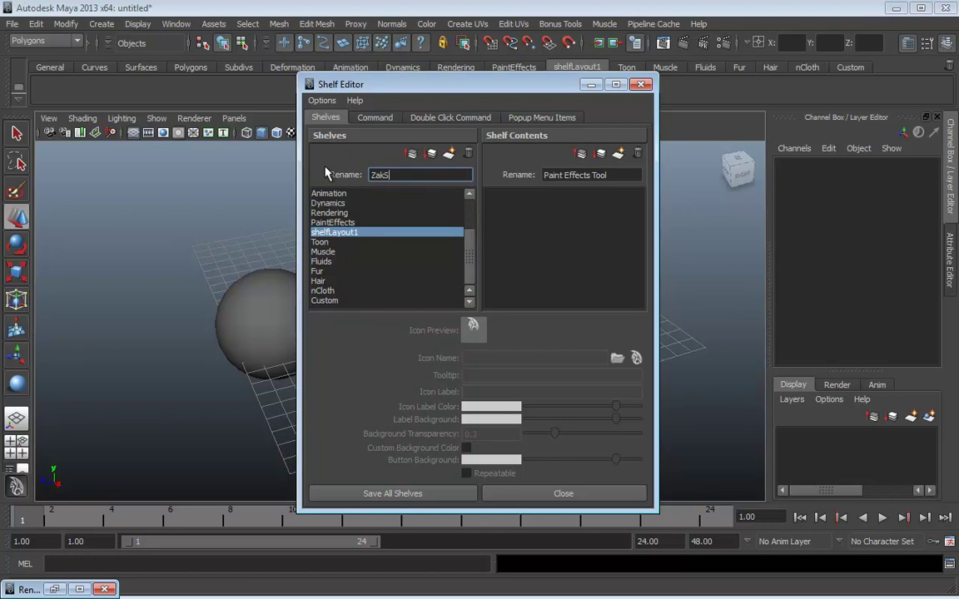
type("helf")
key("Return")
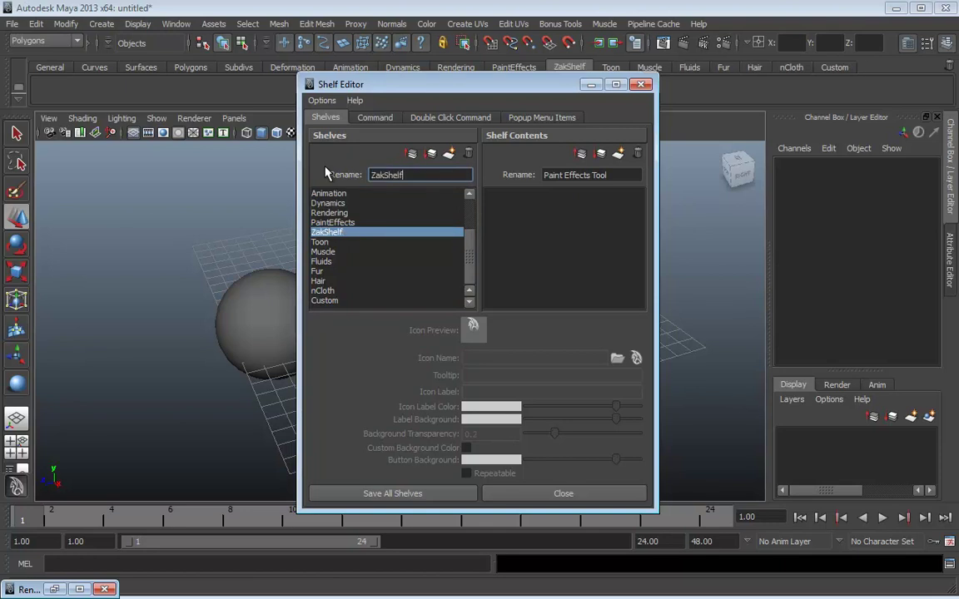
left_click(666, 73)
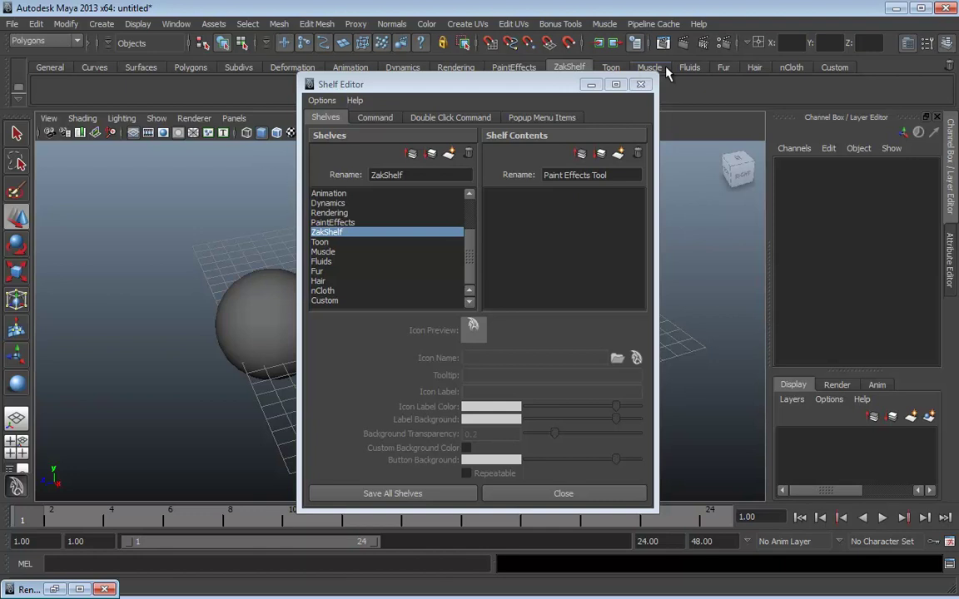
Move the new shelf down the shelf order until it follows Custom, and save all shelves
left_click_drag(490, 85, 441, 91)
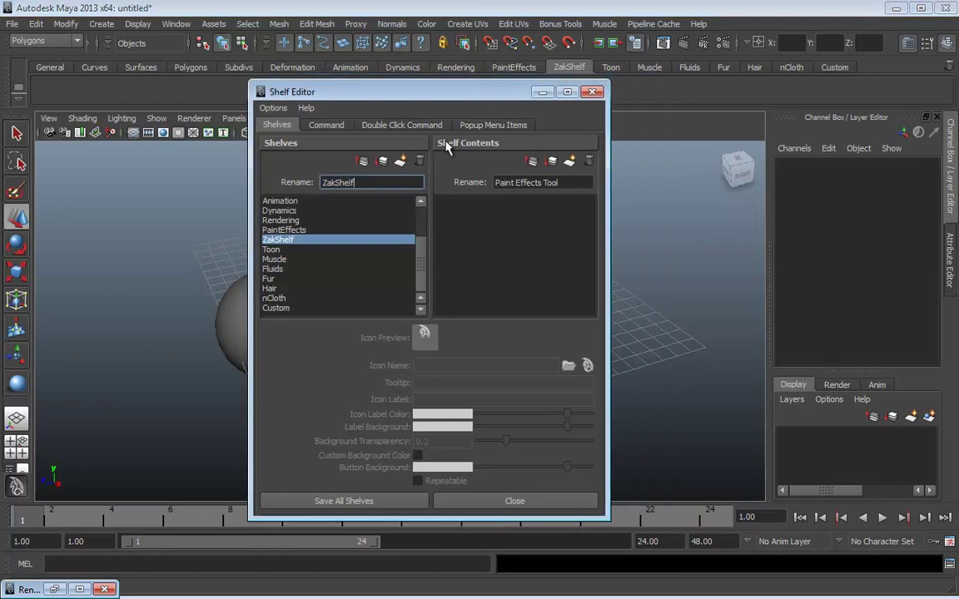
left_click(380, 162)
left_click(381, 162)
left_click(380, 162)
left_click(380, 162)
left_click(381, 162)
left_click(380, 162)
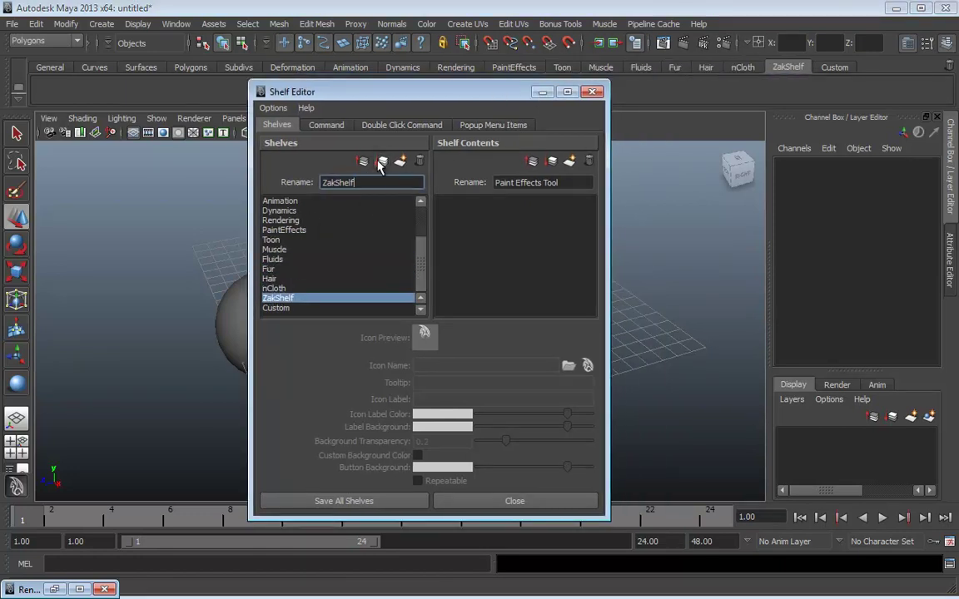
left_click(381, 162)
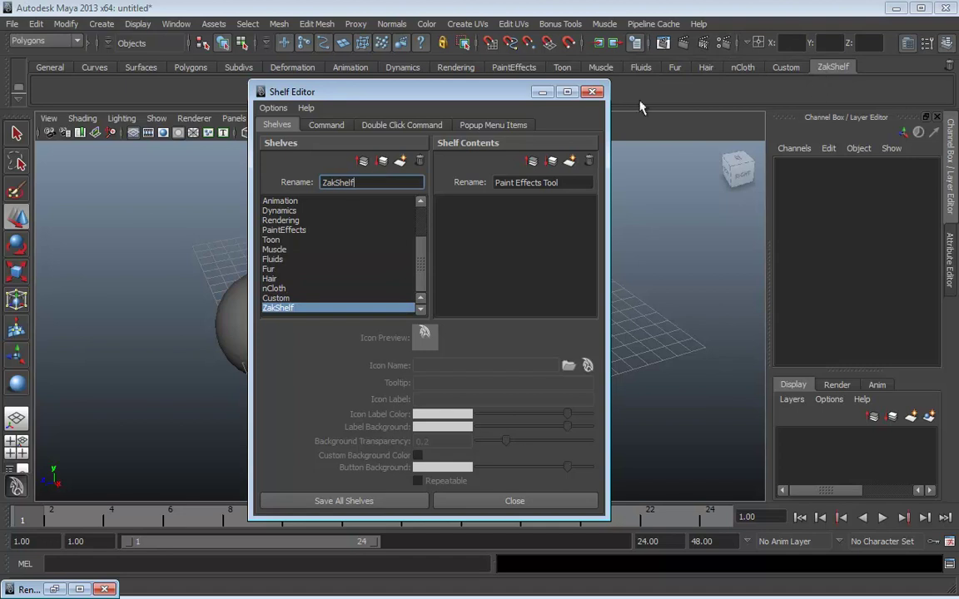
left_click(348, 503)
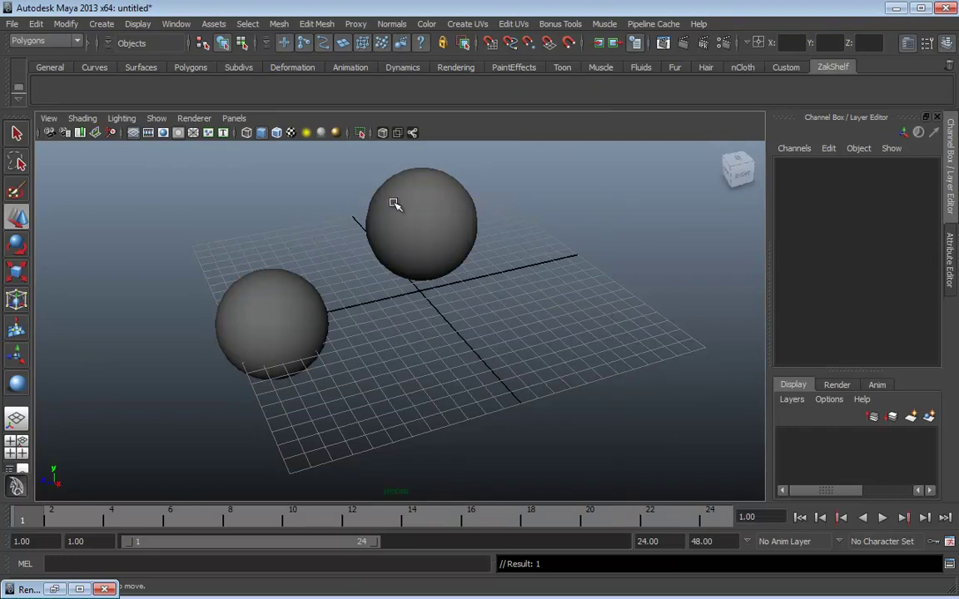
Create a NURBS sphere with the MEL command "sphere;" and delete it
left_click(158, 563)
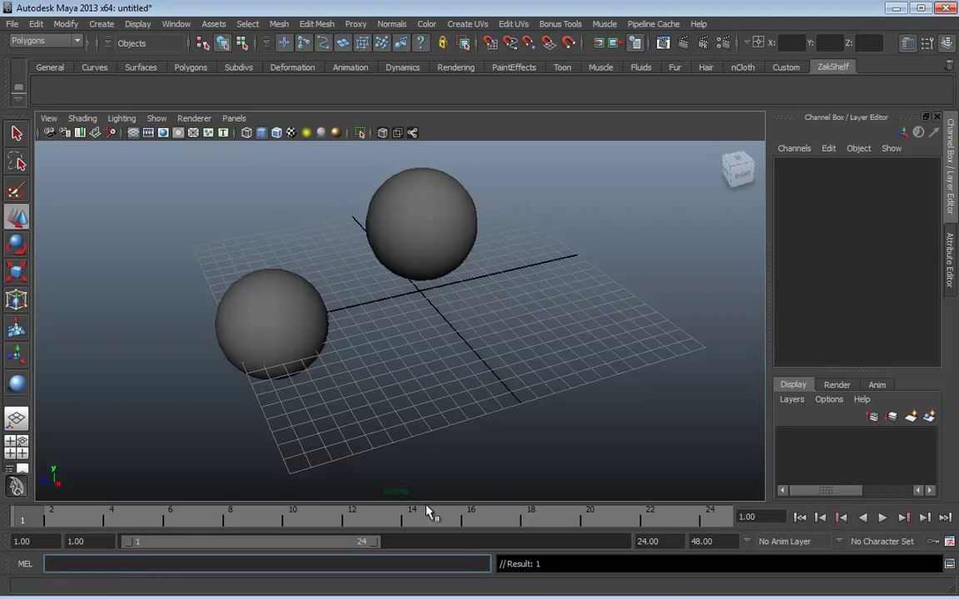
type("sphere;")
key("Return")
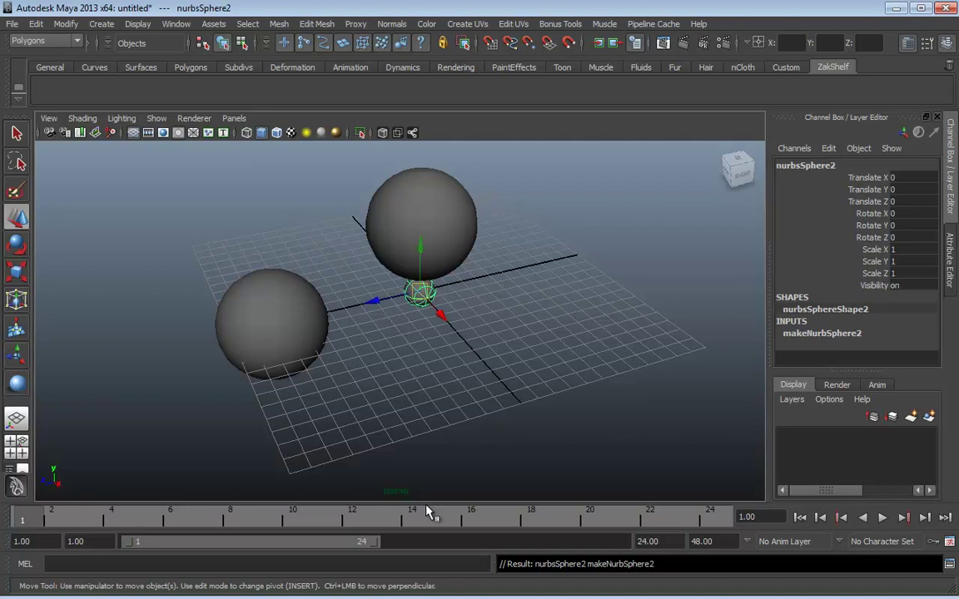
left_click(263, 565)
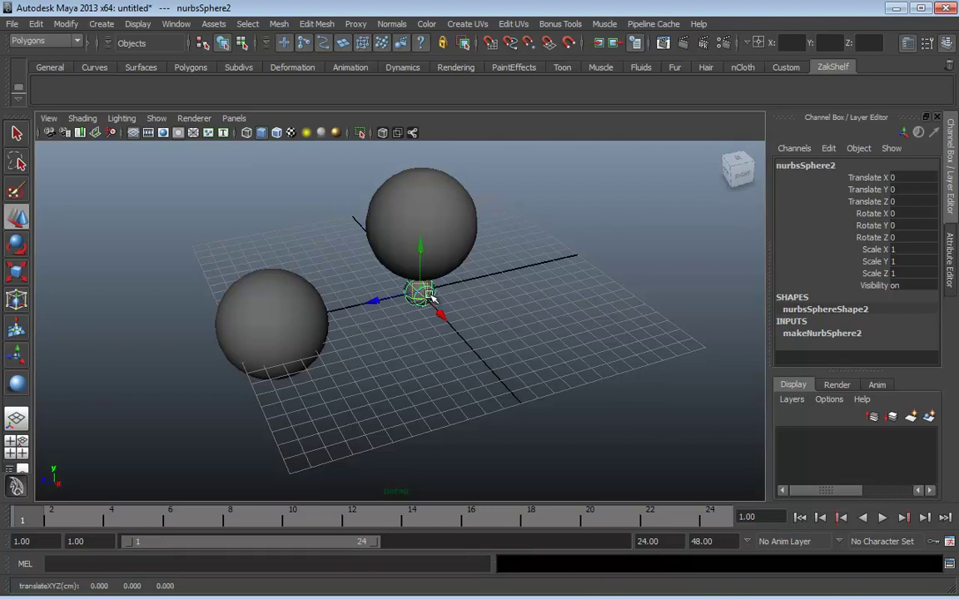
key("Delete")
Run the MEL command "sphere;" again, then recall it and save it to the new shelf as a MEL script
left_click(150, 563)
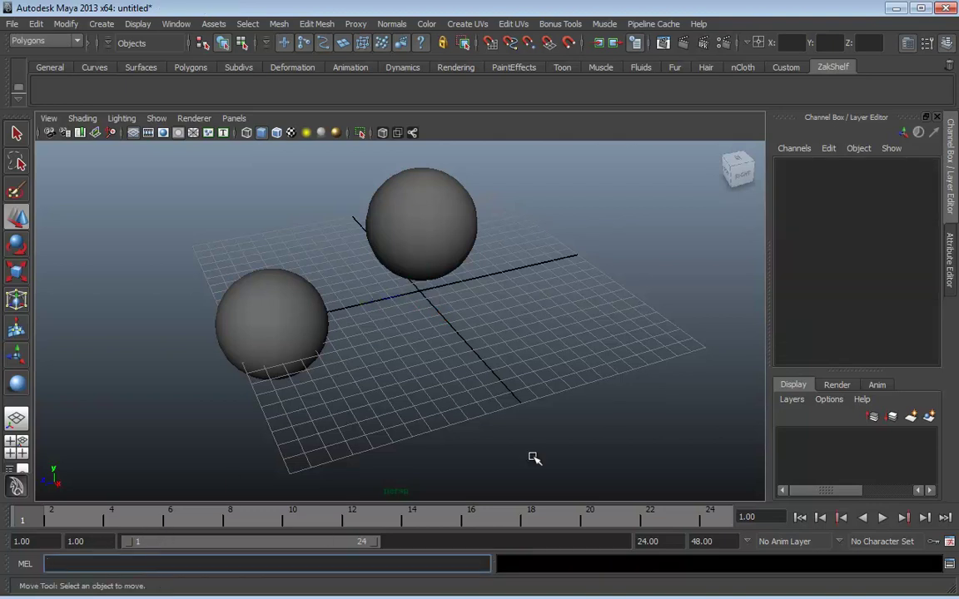
type("sphere;")
key("Return")
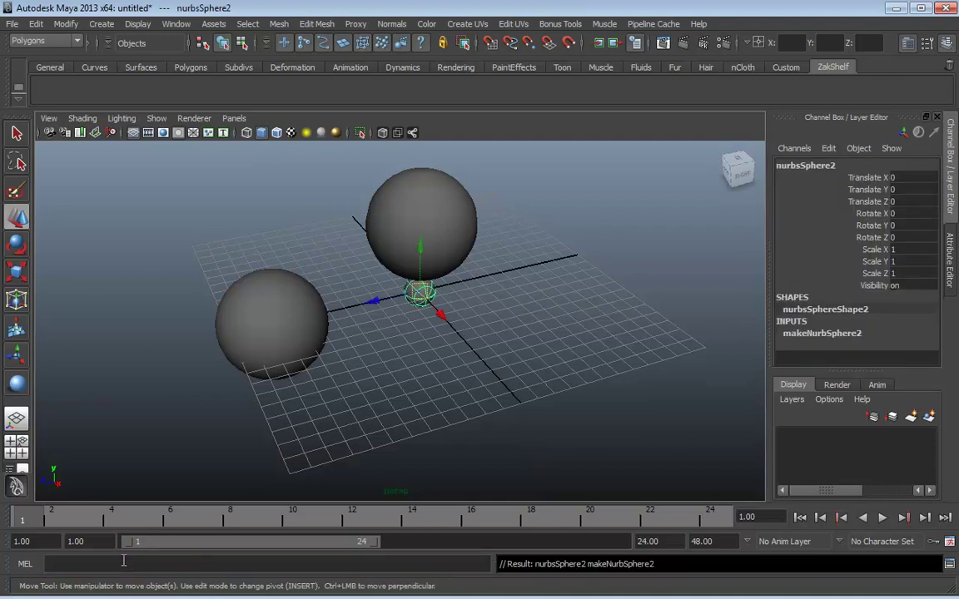
key("Up")
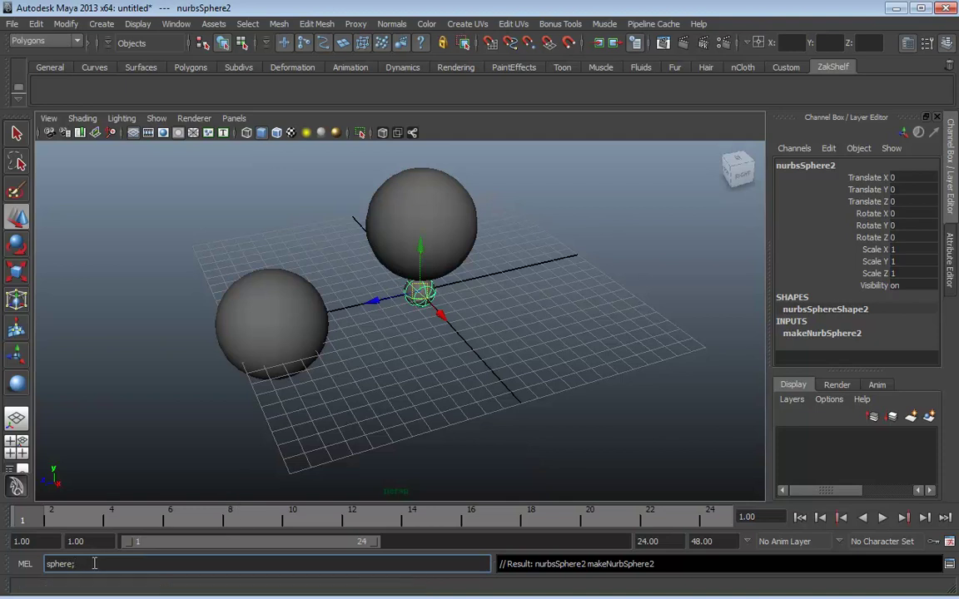
left_click_drag(79, 564, 45, 564)
left_click_drag(223, 206, 44, 94)
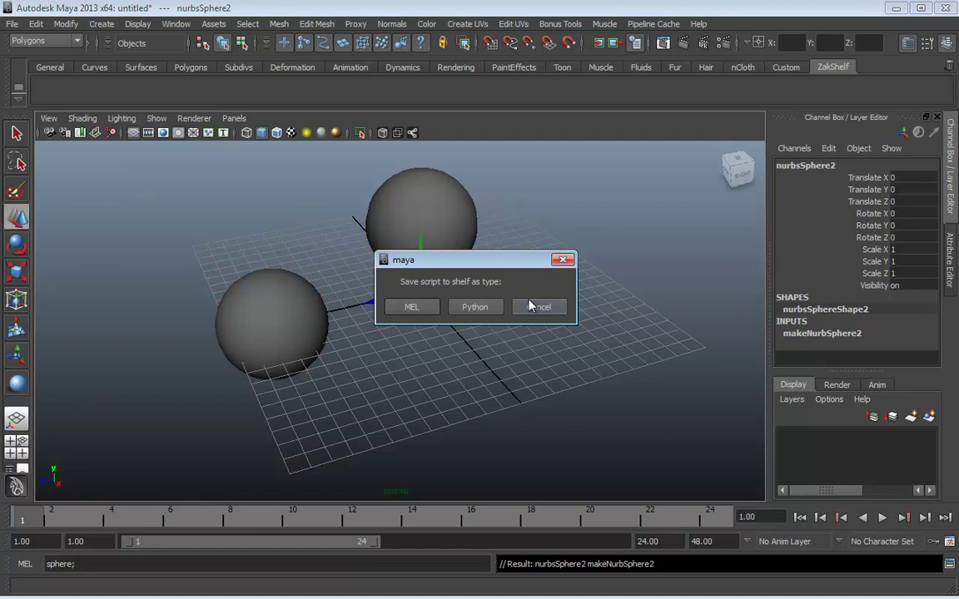
left_click(404, 307)
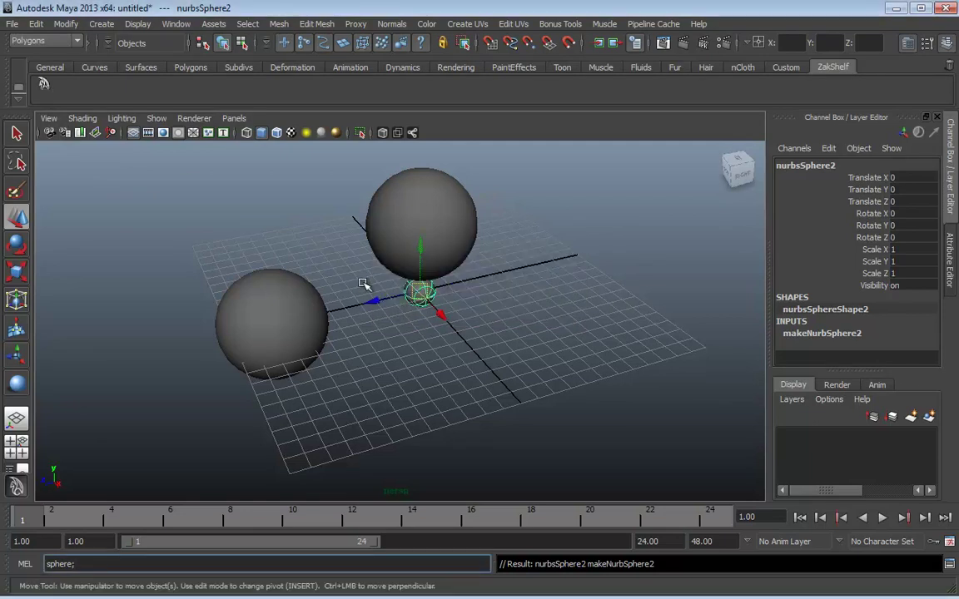
Delete the small sphere at the origin, test the saved script from the shelf, and delete the sphere it creates
key("Delete")
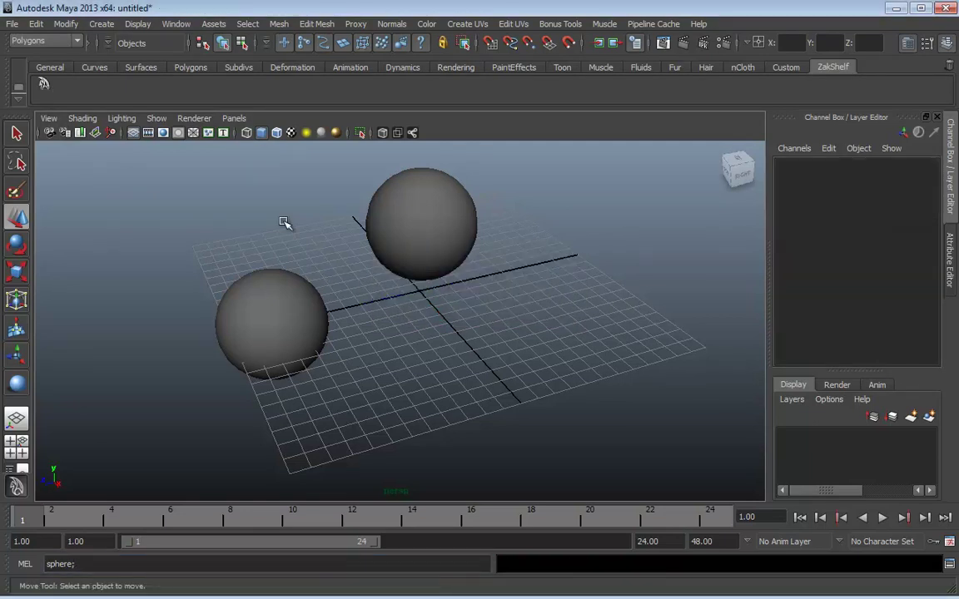
left_click(44, 84)
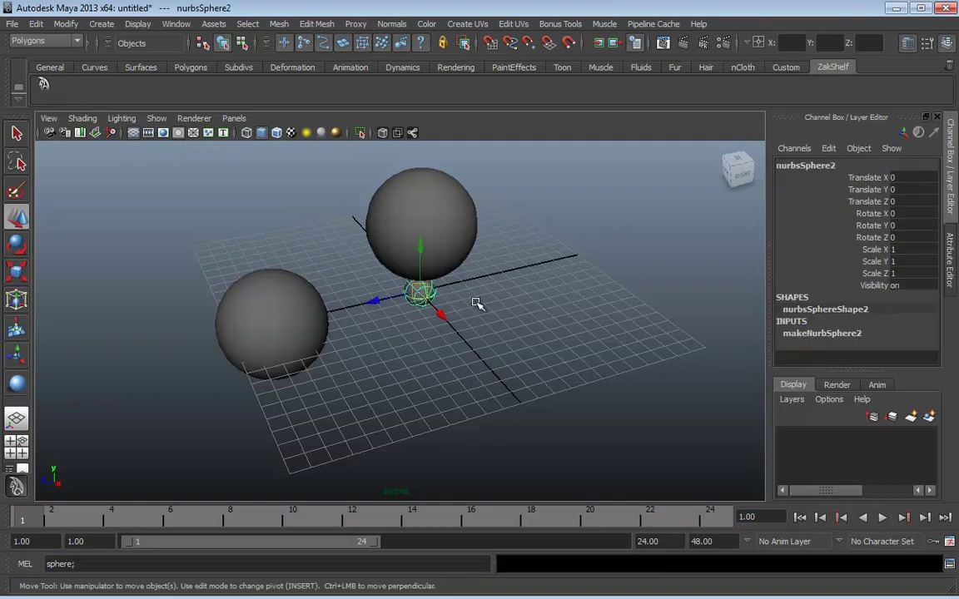
key("Delete")
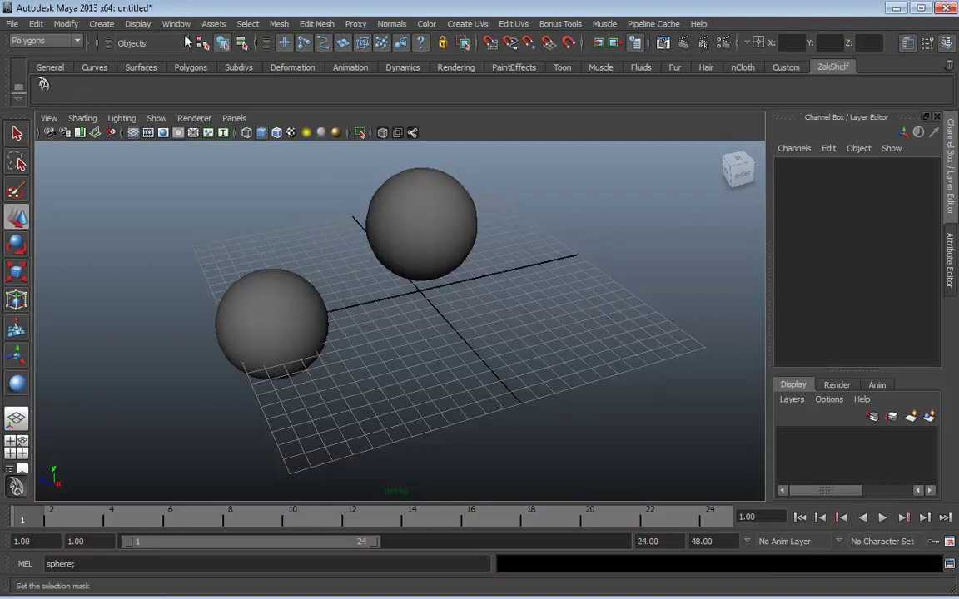
Add the polygon primitive Cone command to the new shelf
left_click(100, 25)
mouse_move(144, 60)
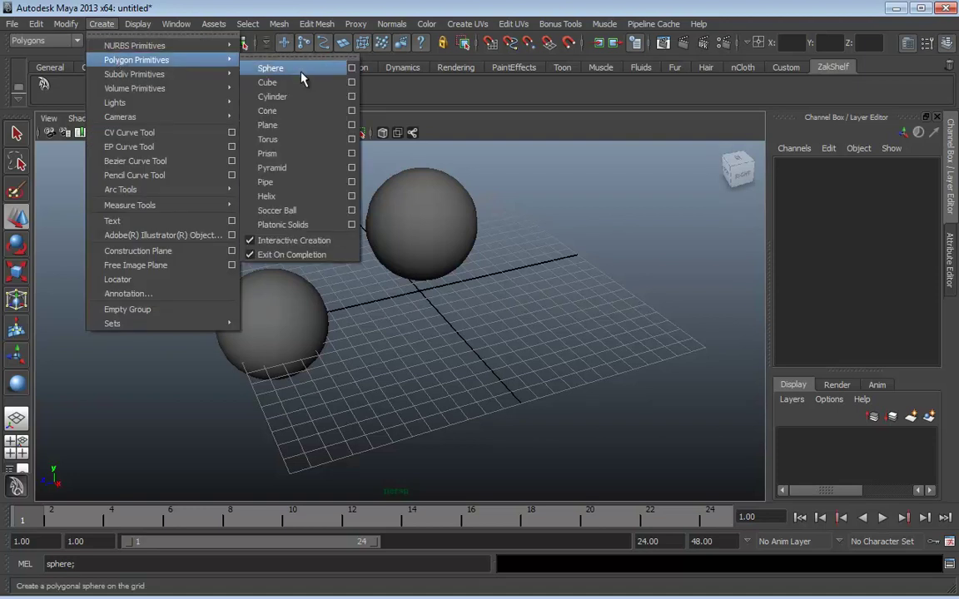
left_click(284, 116, "ctrl+shift")
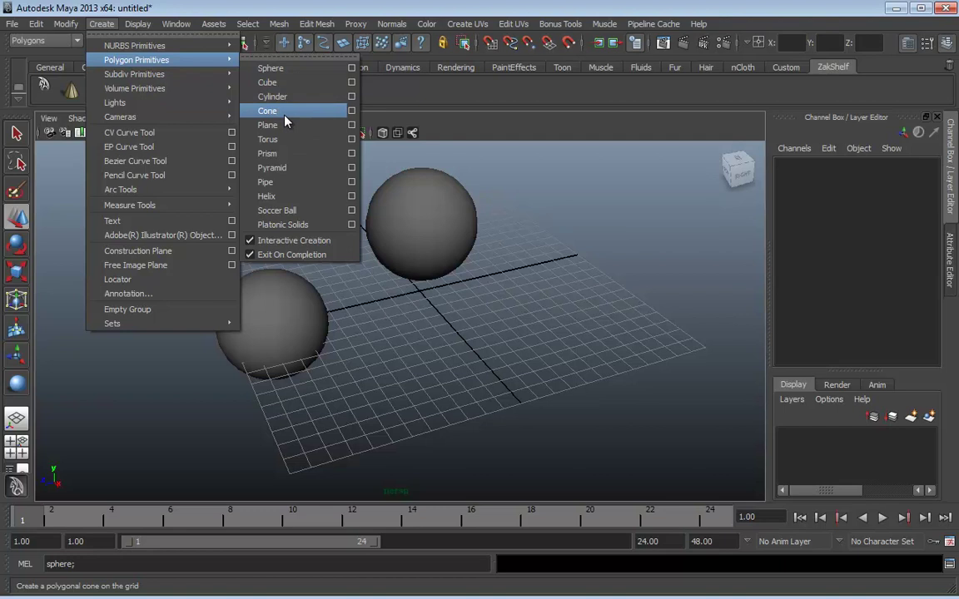
left_click(473, 91)
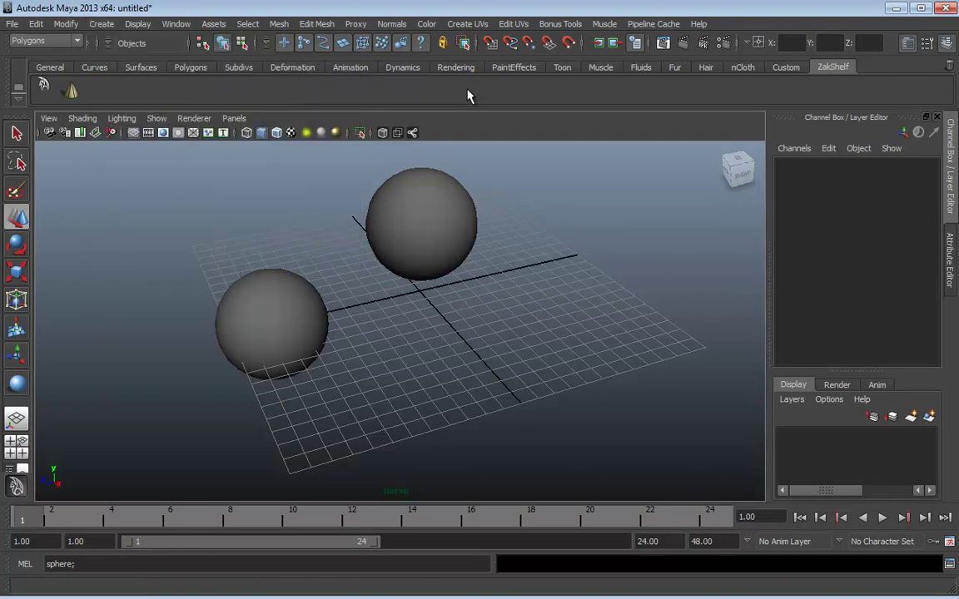
Draw a large polygon cone on the grid with the custom shelf's Cone command, and delete it
left_click(72, 93)
left_click_drag(551, 317, 607, 208)
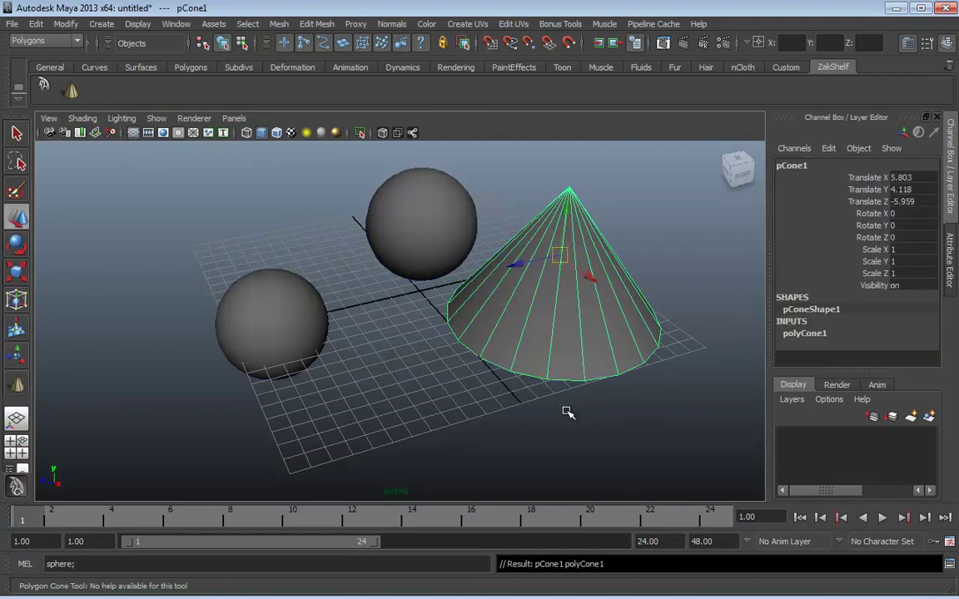
key("Delete")
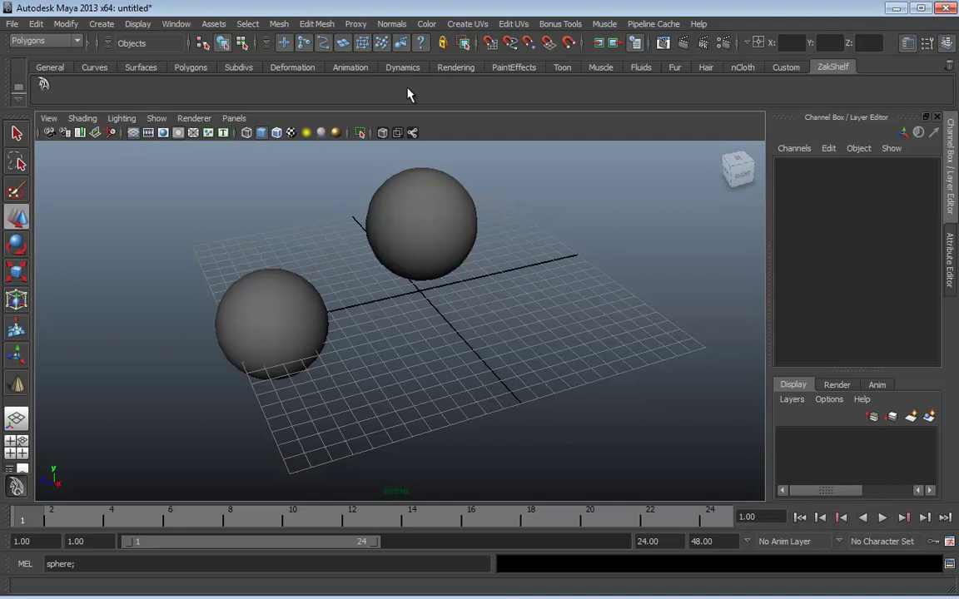
Show the Polygons shelf, and pick the spheres with the Select and Lasso tools, ending with the polygon sphere selected
left_click(350, 68)
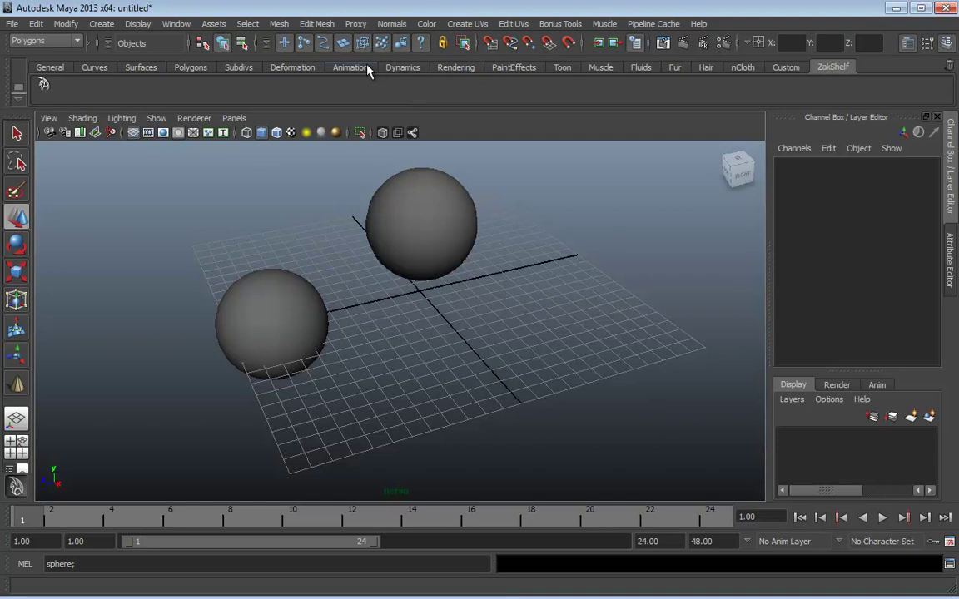
left_click(191, 67)
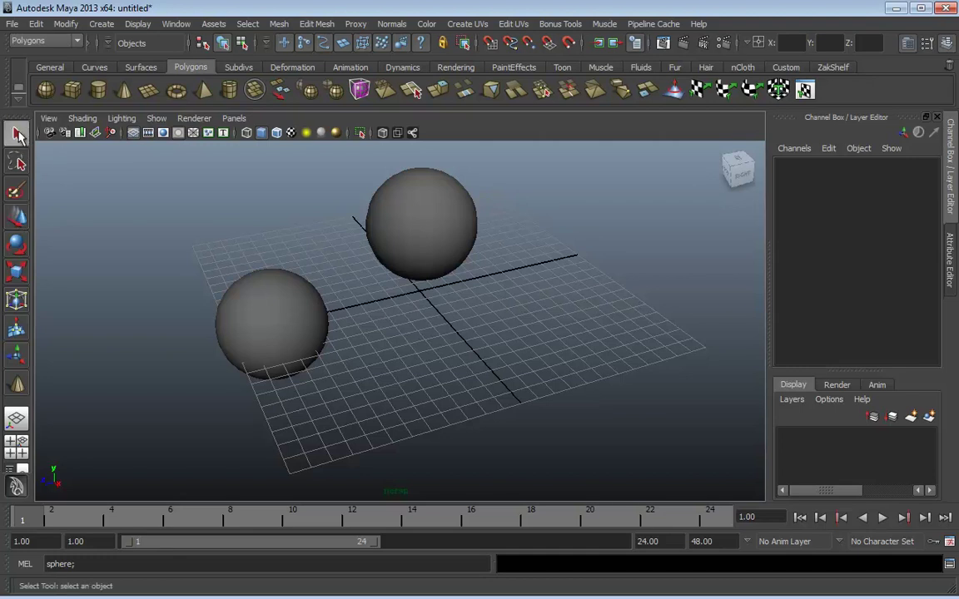
left_click(268, 327)
left_click(454, 229)
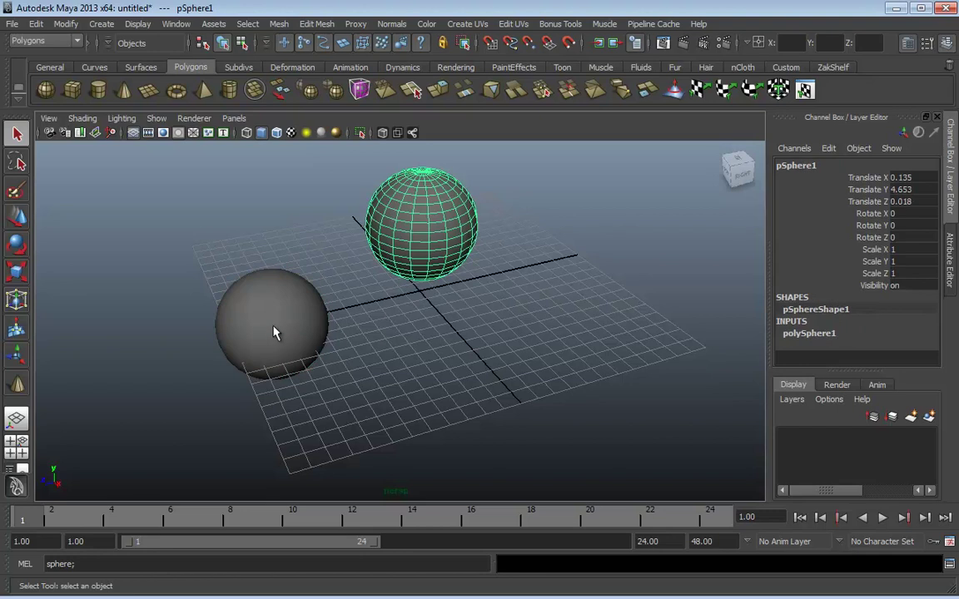
left_click(274, 332)
left_click(18, 163)
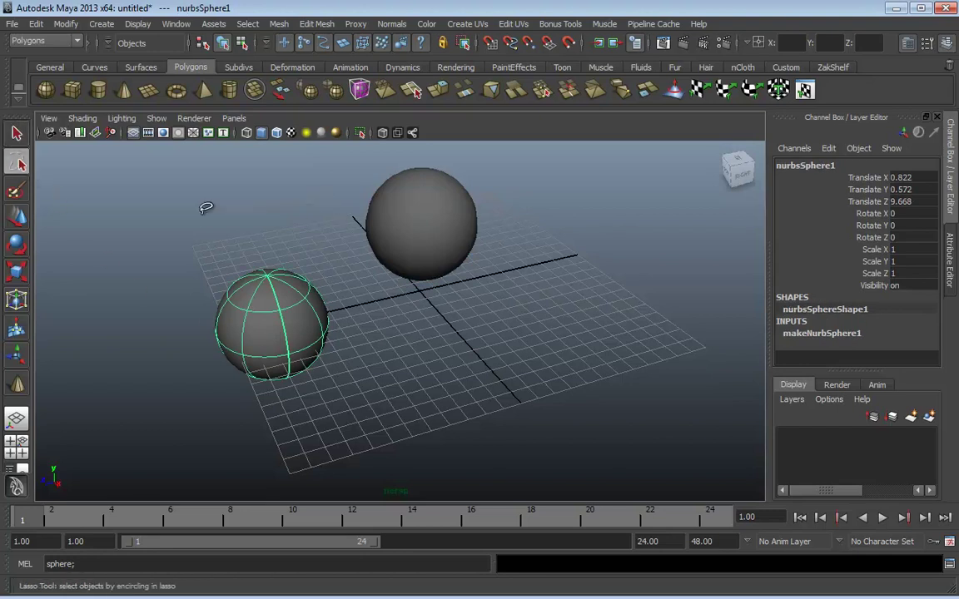
mouse_move(180, 182)
left_mouse_down()
mouse_move(286, 355)
mouse_move(284, 213)
mouse_move(385, 147)
left_mouse_up()
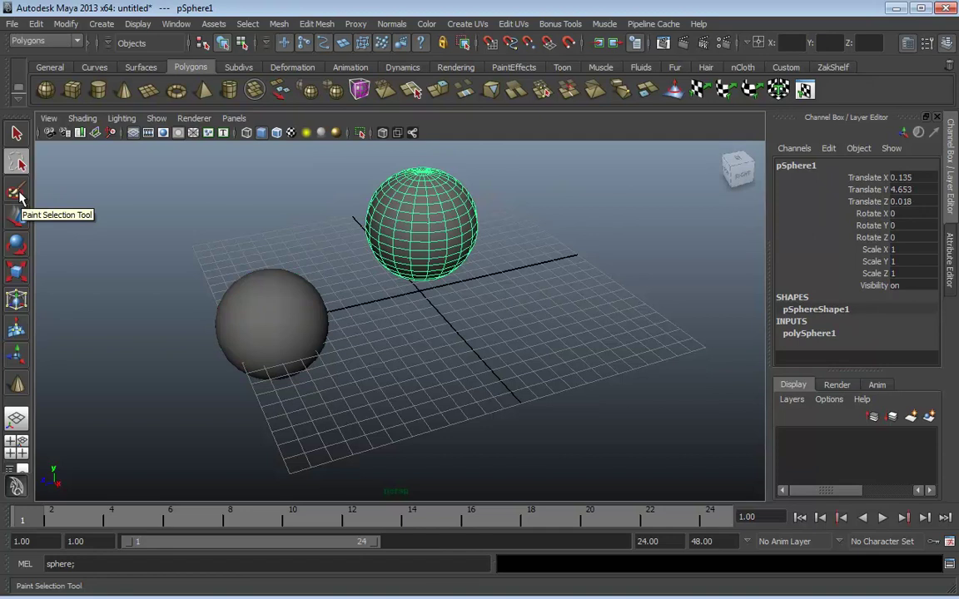
Paint-select vertices on the polygon sphere, clear them, and return to object selection with the Select tool
left_click(16, 191)
mouse_move(349, 208)
left_mouse_down()
mouse_move(395, 195)
mouse_move(364, 190)
mouse_move(412, 209)
mouse_move(392, 250)
mouse_move(421, 236)
left_mouse_up()
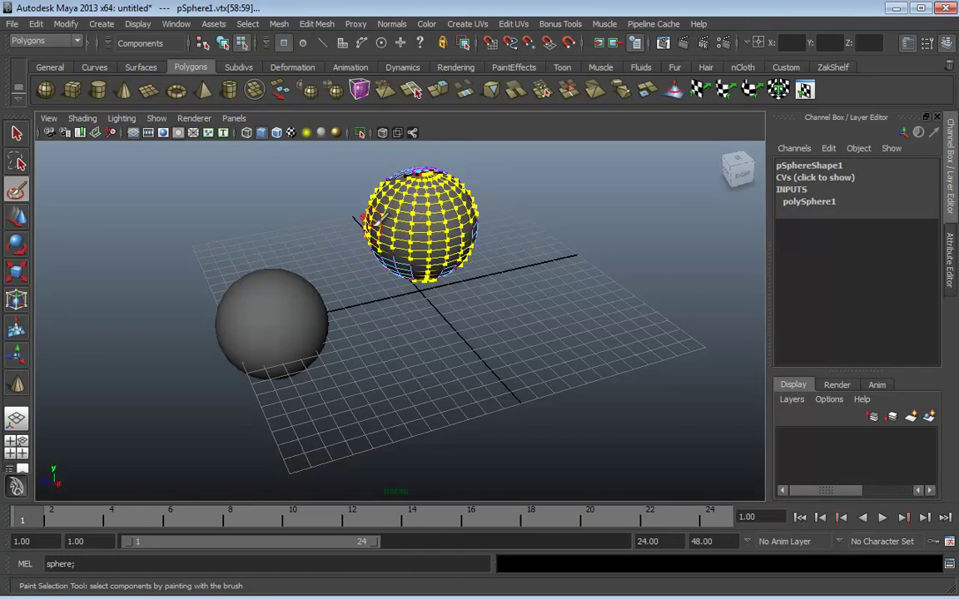
left_click(322, 212)
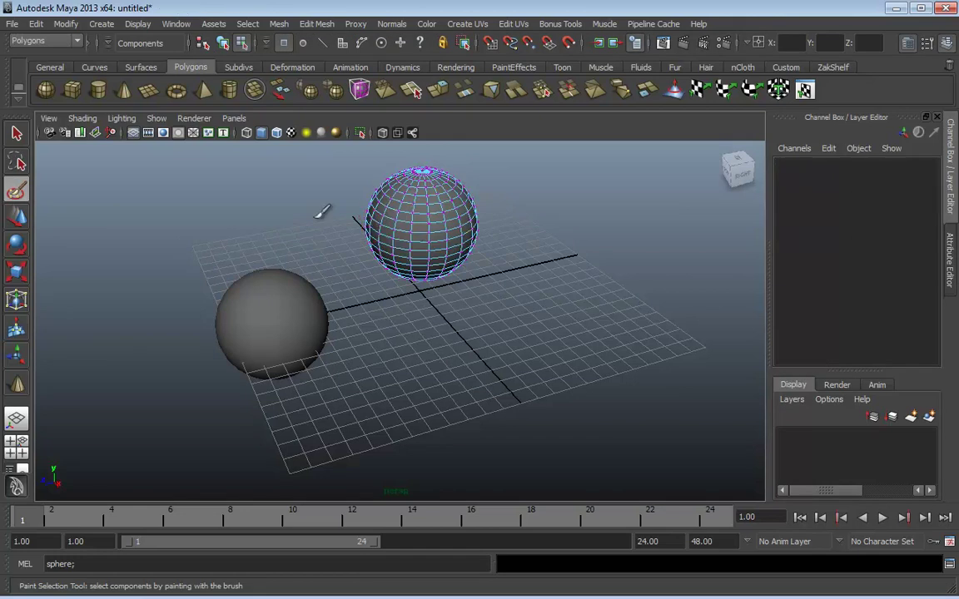
key("q")
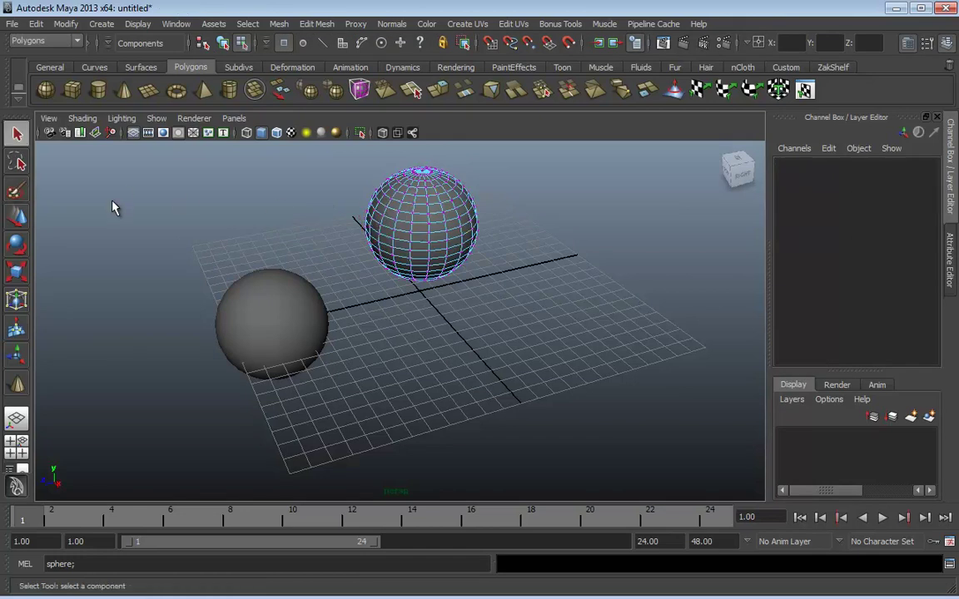
key("F8")
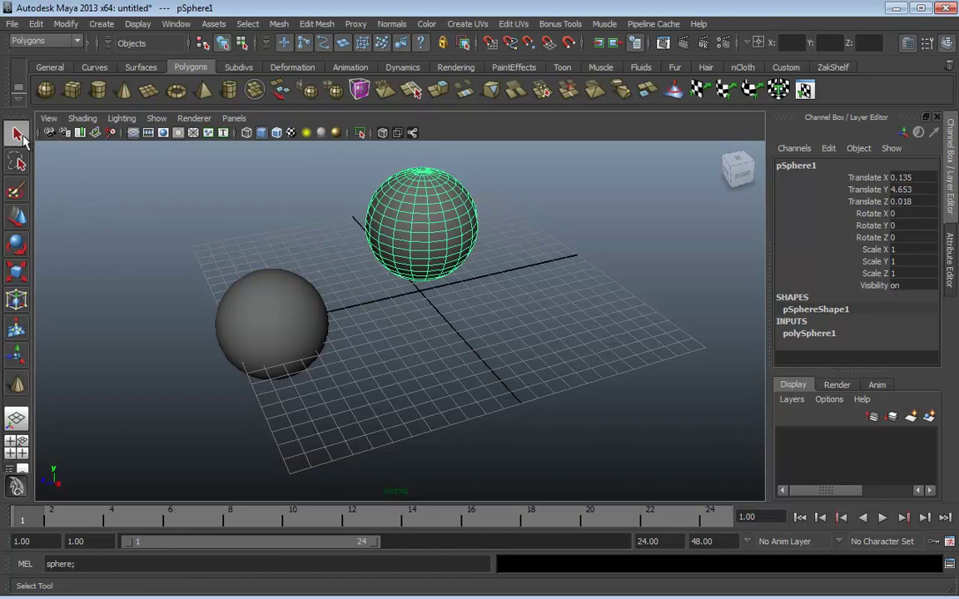
Try the Move, Rotate and Scale tools on the polygon sphere, and activate the Universal Manipulator
left_click(17, 216)
left_click(17, 244)
left_click(17, 272)
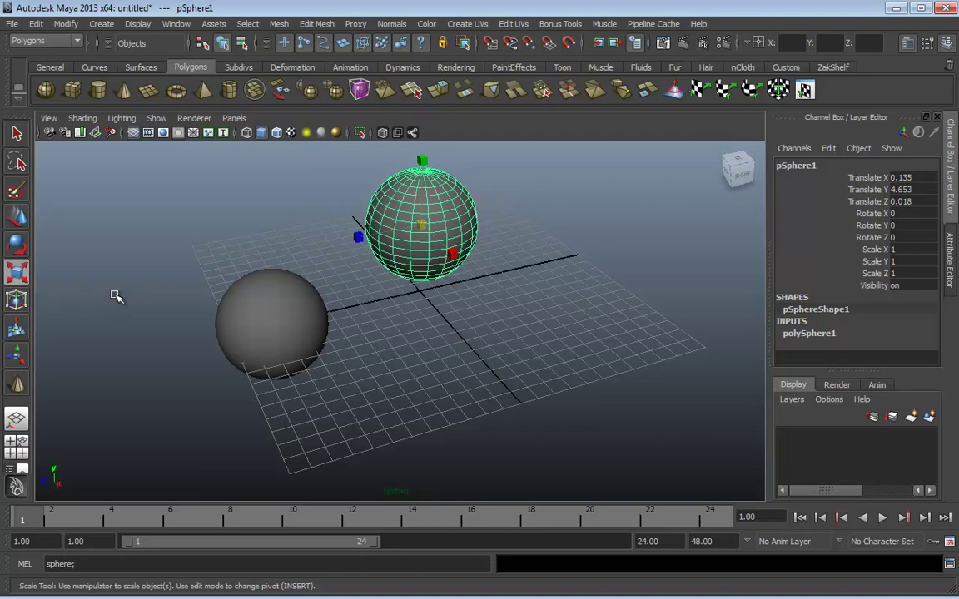
left_click(16, 303)
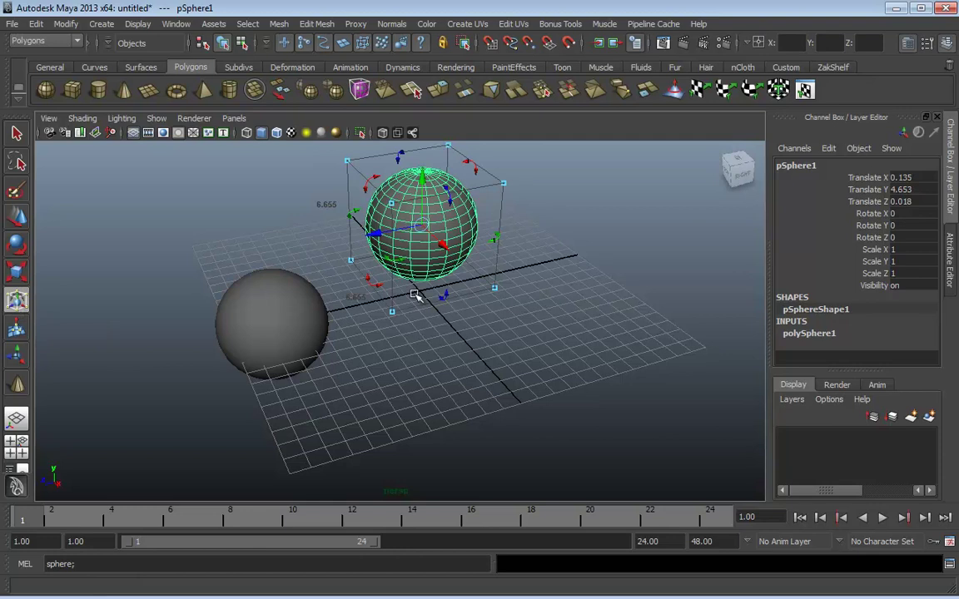
Try the Universal Manipulator's handles on the polygon sphere, including raising it along Y, and undo each change
left_click_drag(612, 297, 603, 329, "alt")
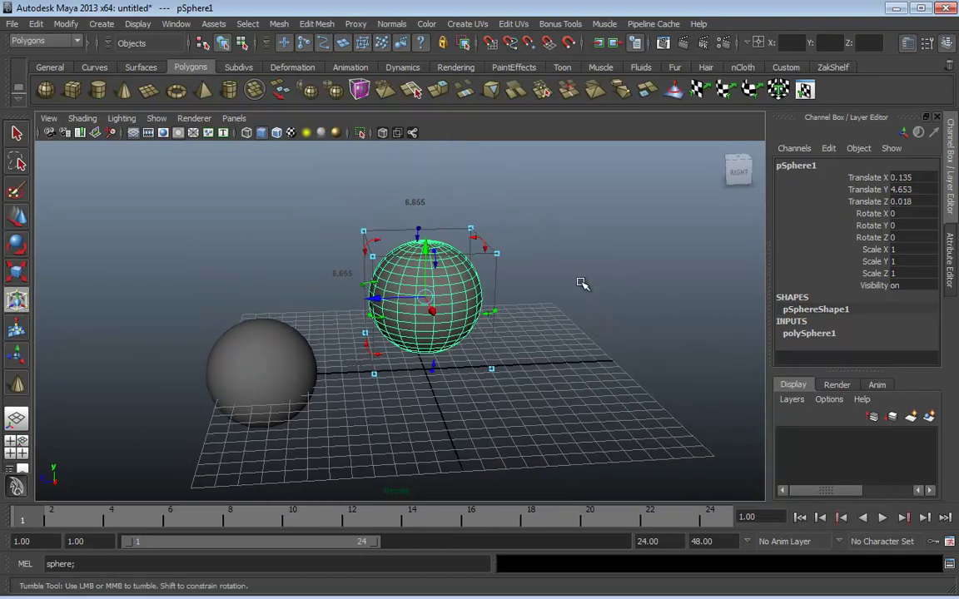
left_click(554, 252)
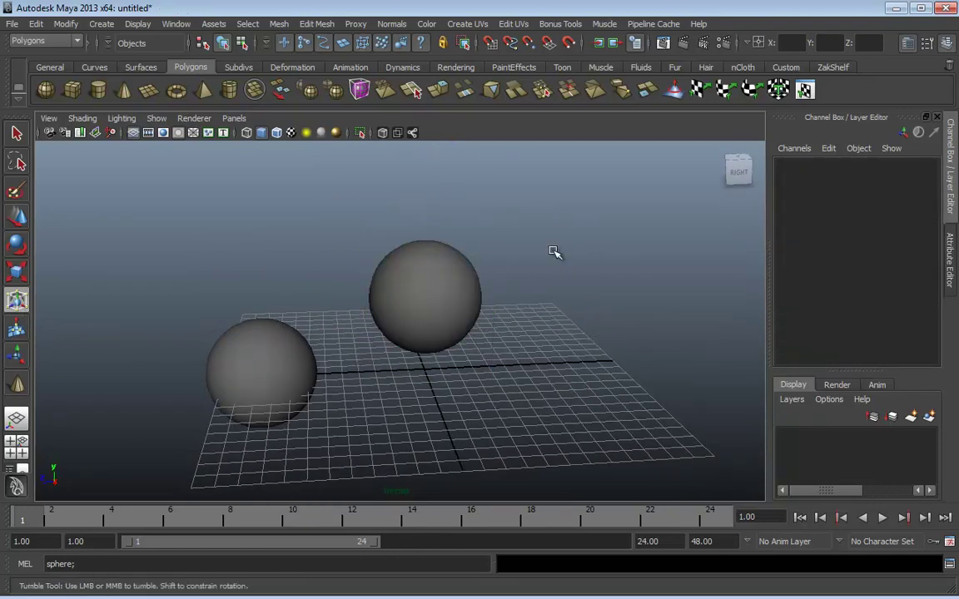
left_click(446, 272)
left_click_drag(500, 255, 531, 250)
key("ctrl+z")
left_click_drag(374, 236, 317, 229)
key("ctrl+z")
left_click_drag(431, 260, 430, 247)
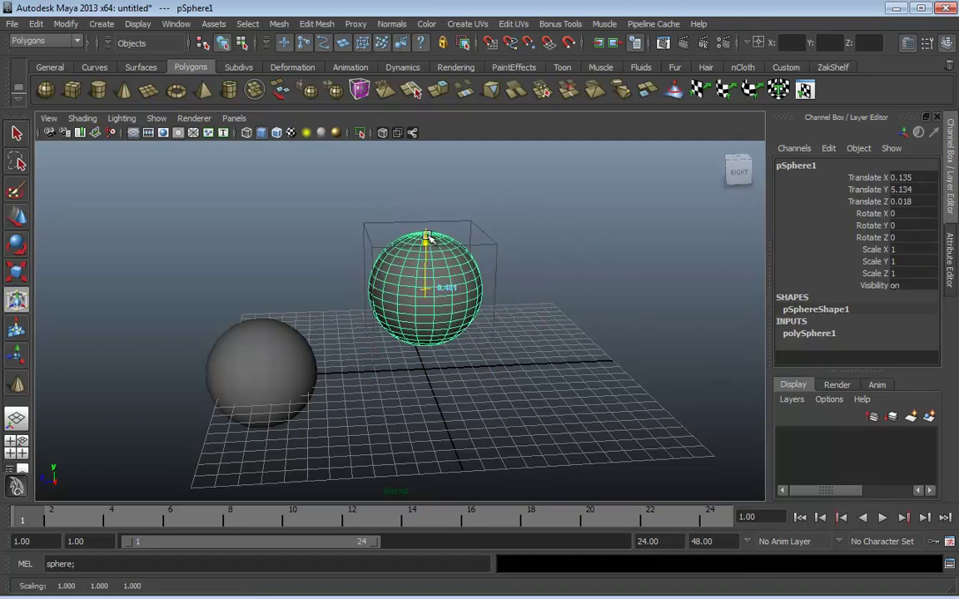
key("ctrl+z")
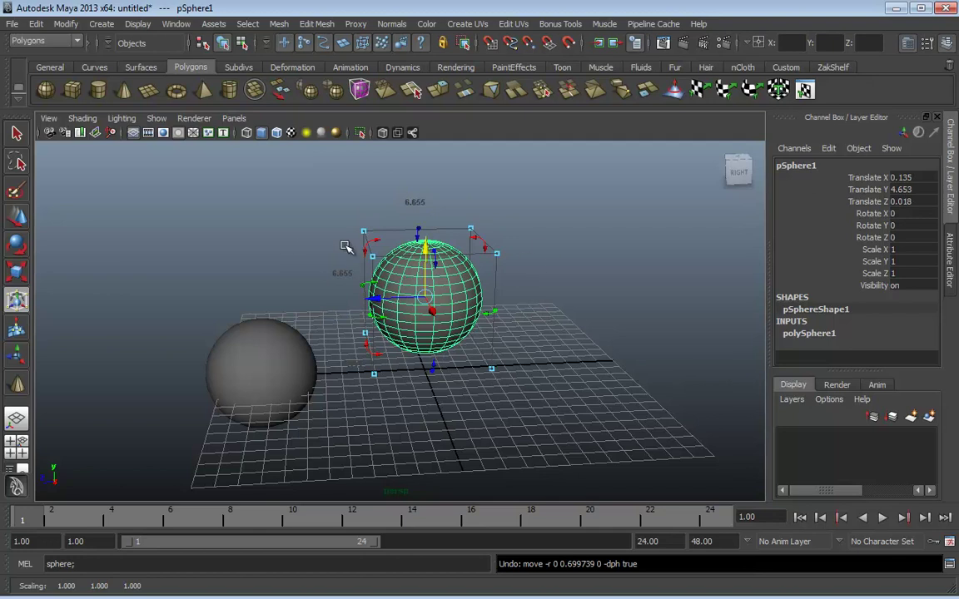
Activate the Show Manipulator tool and clear the object selection
left_click(16, 359)
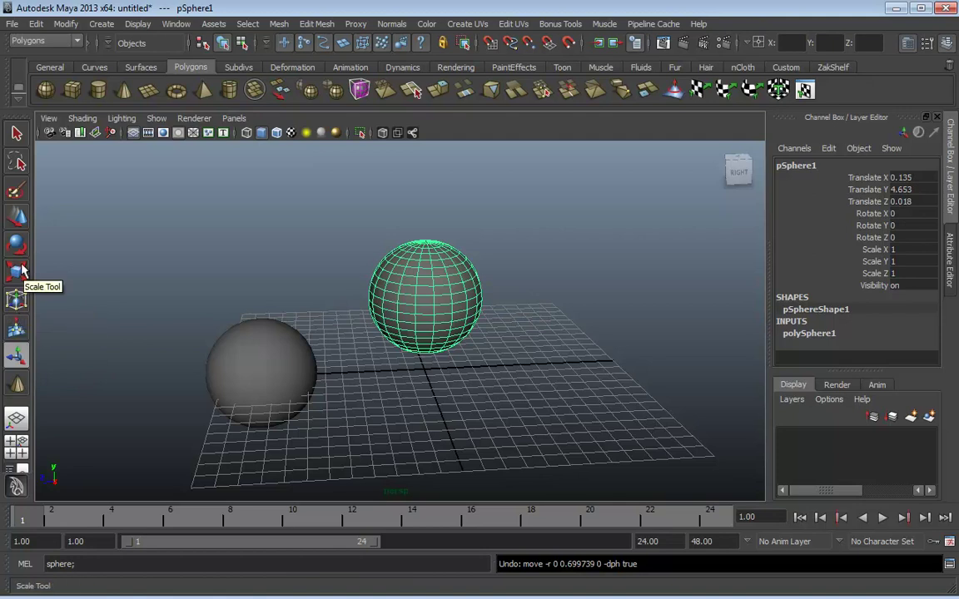
left_click(213, 248)
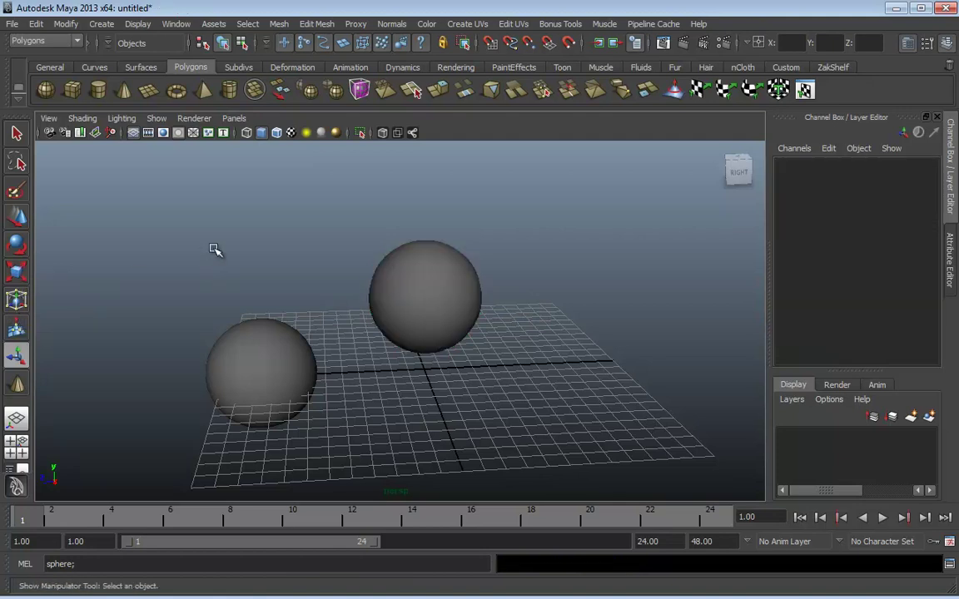
left_click_drag(214, 250, 263, 259, "alt")
middle_click_drag(287, 296, 287, 282, "alt")
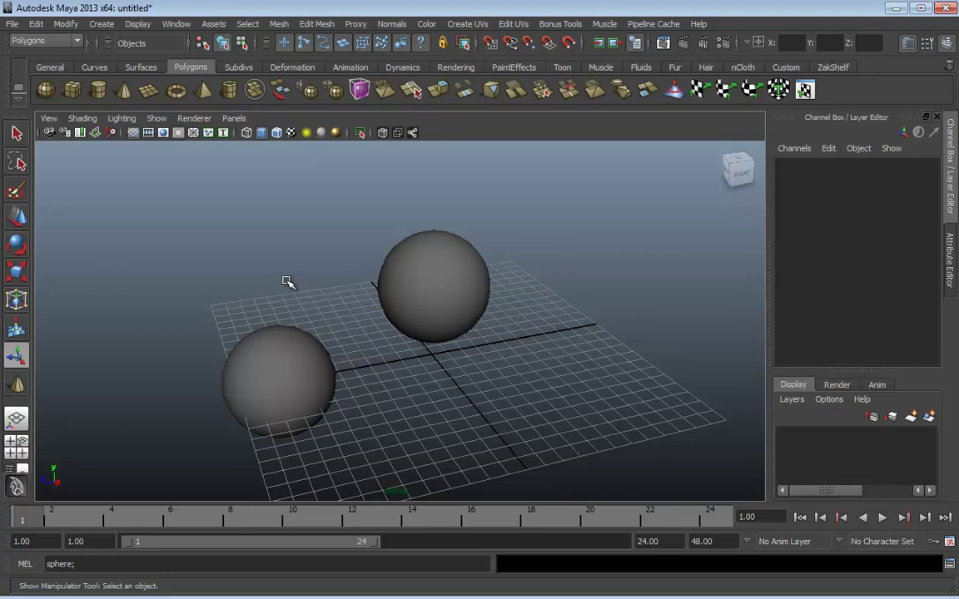
Alternate between the polygon and NURBS spheres with the Select tool, leaving the polygon sphere selected
key("q")
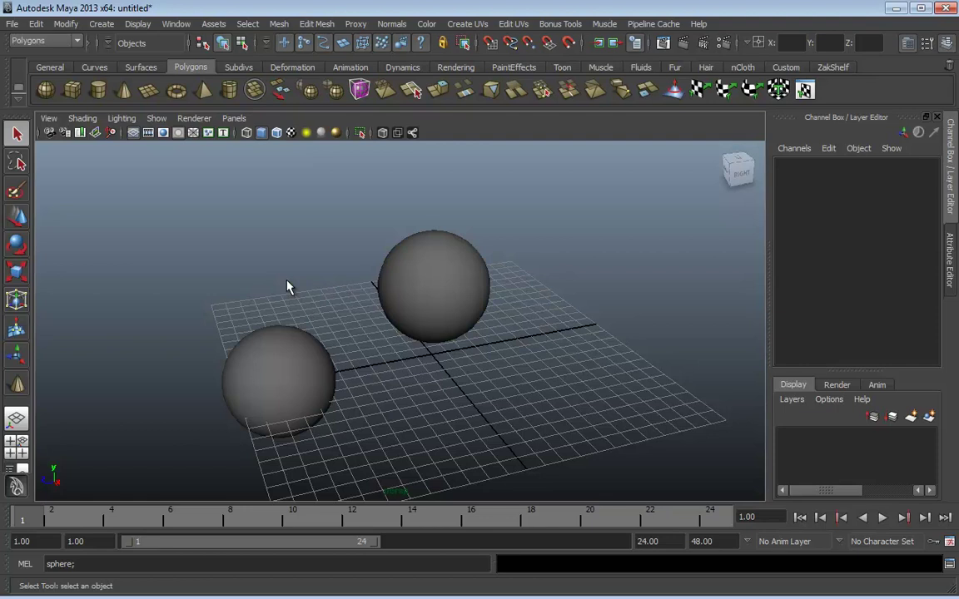
left_click(443, 262)
left_click(288, 332)
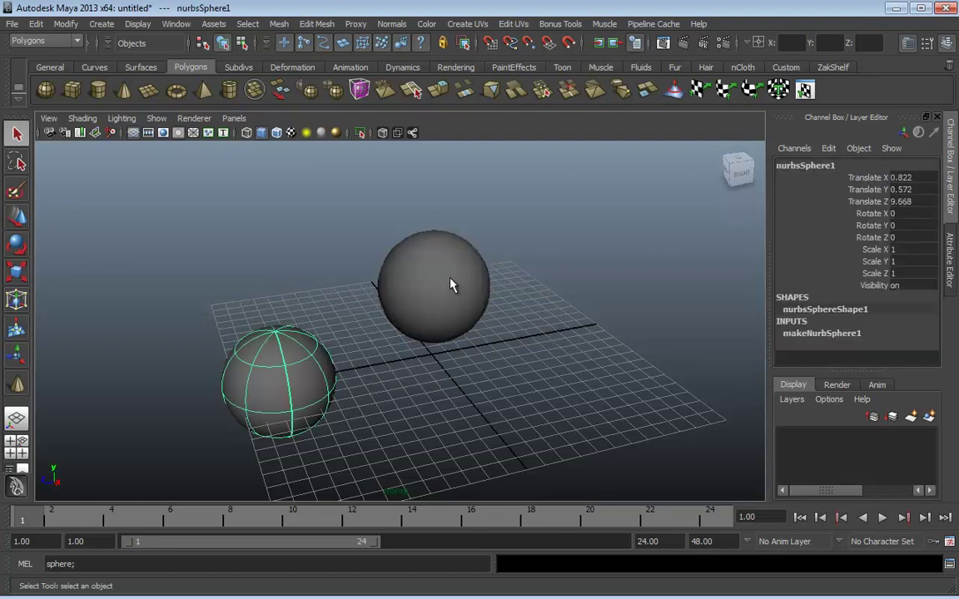
left_click(450, 284)
left_click(325, 337)
left_click(418, 298)
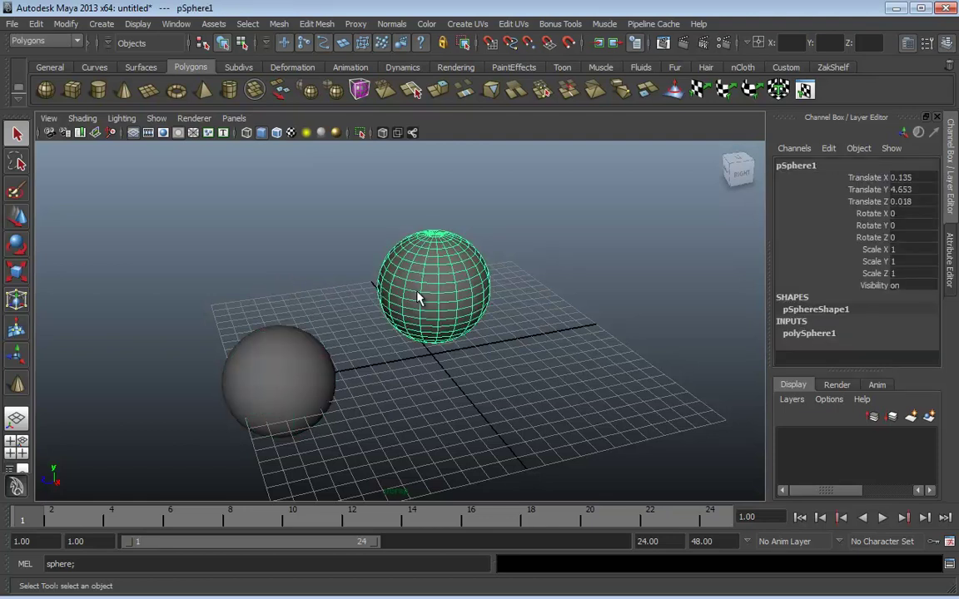
Cycle through the Move, Rotate, Scale and Show Manipulator tools on the polygon sphere, finishing with the Select tool
key("w")
key("e")
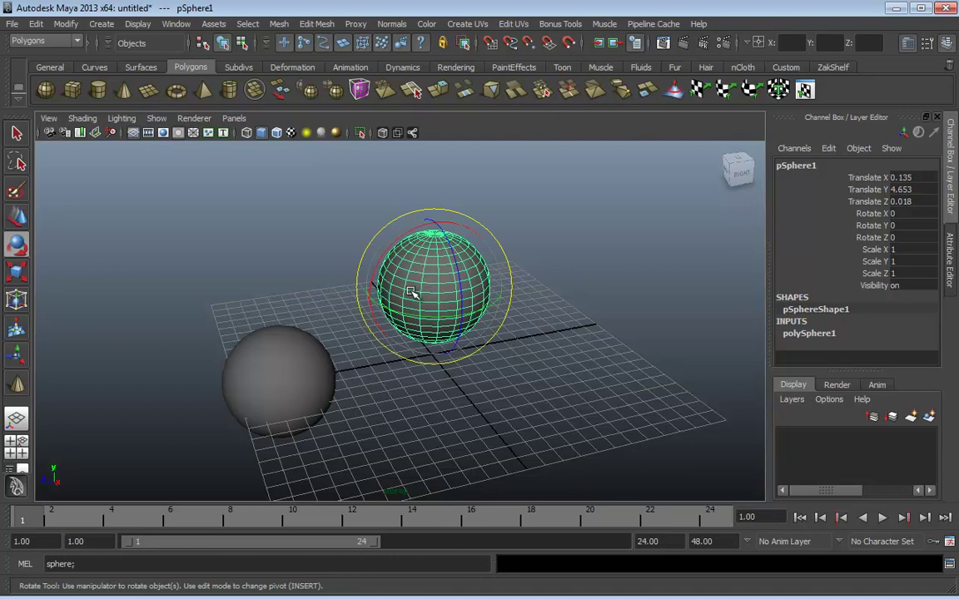
key("r")
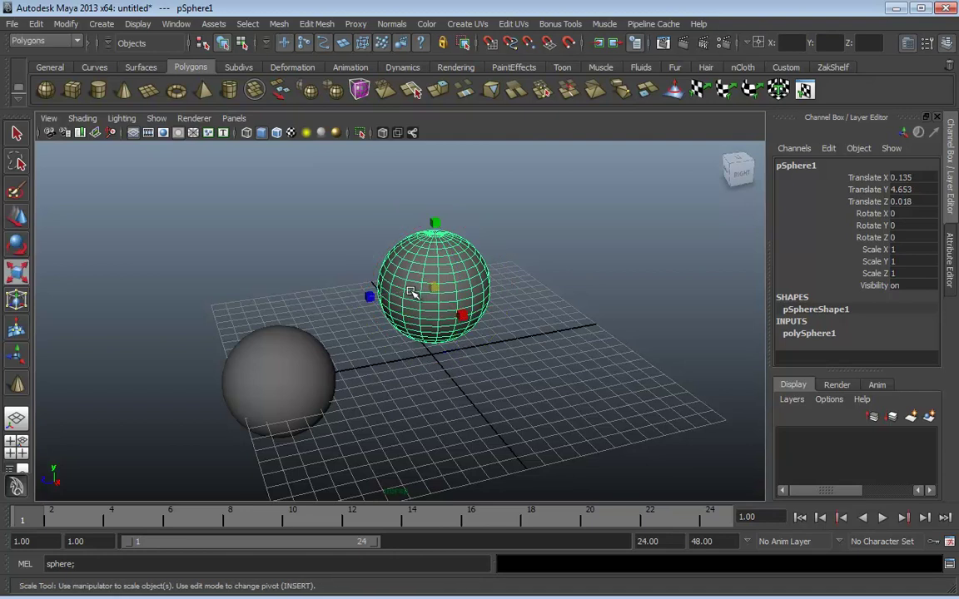
key("t")
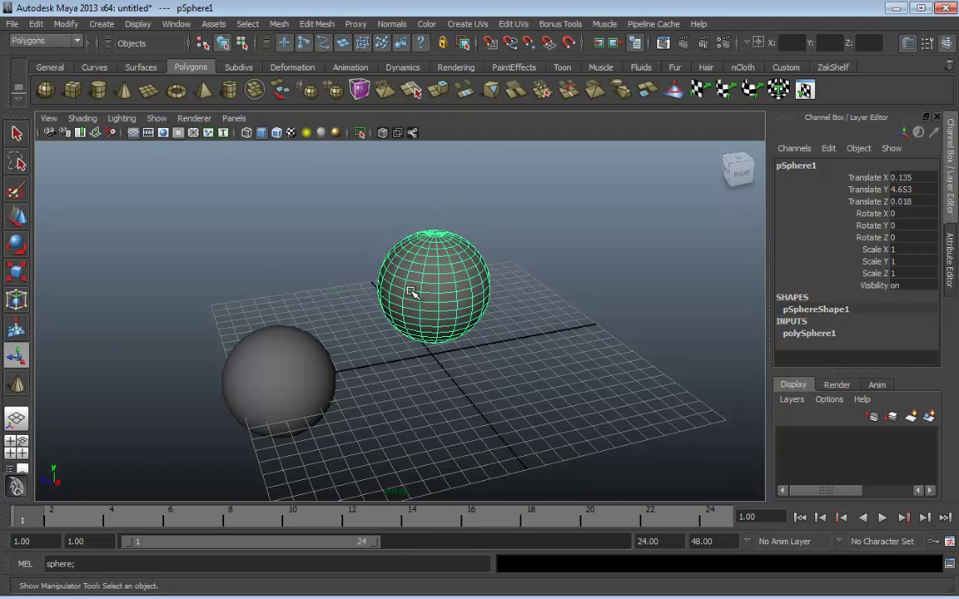
key("w")
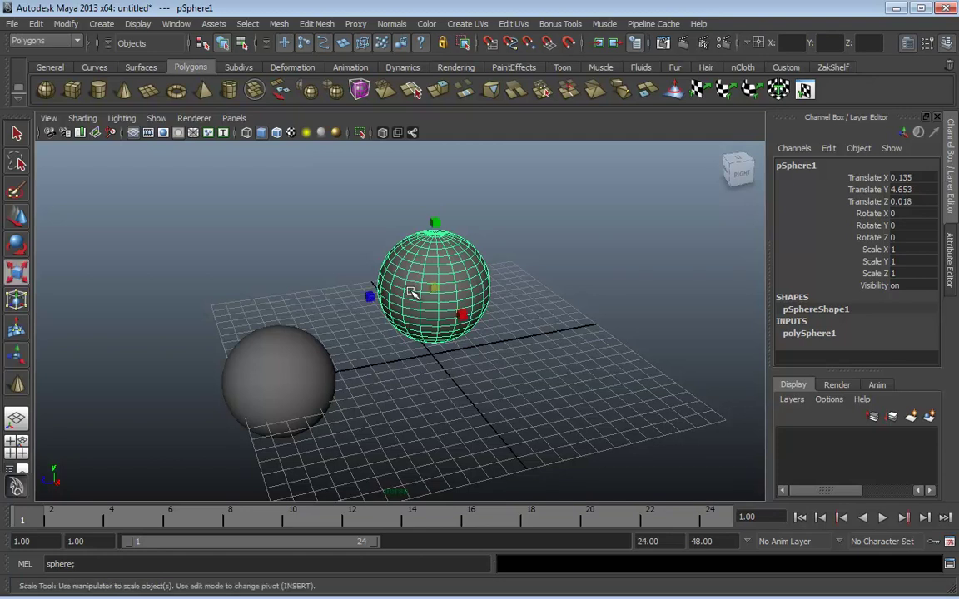
key("e")
key("q")
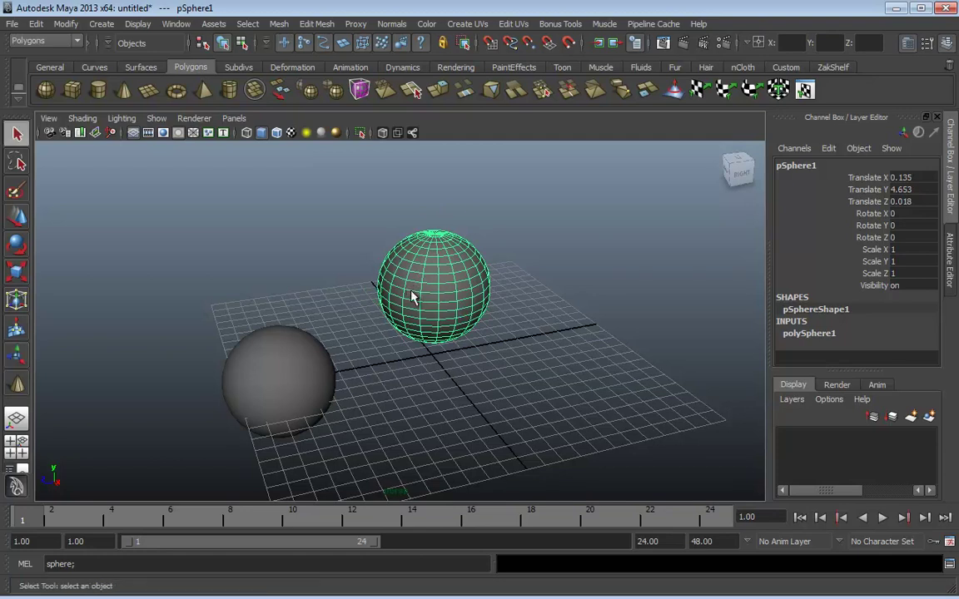
key("w")
key("r")
key("t")
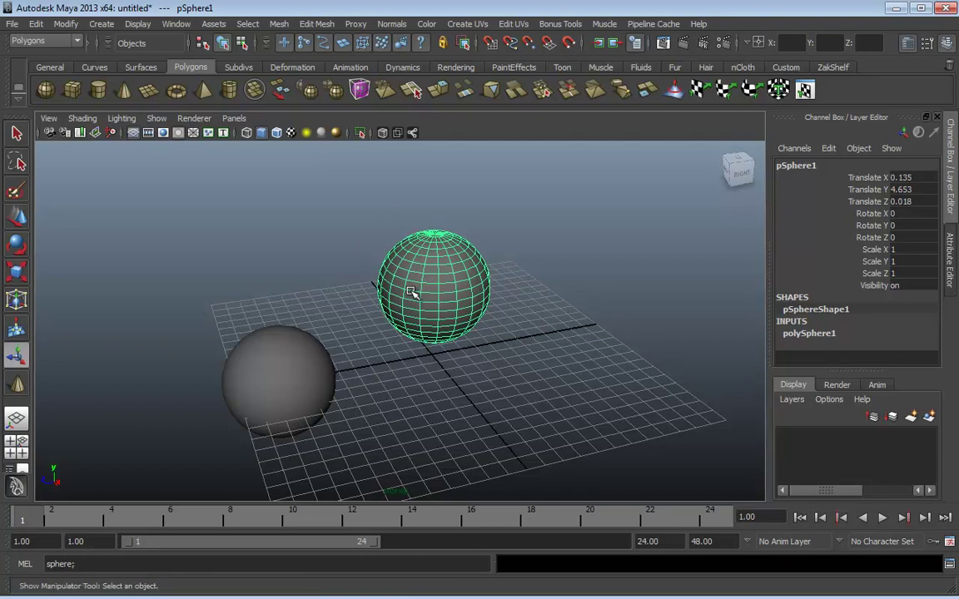
key("w")
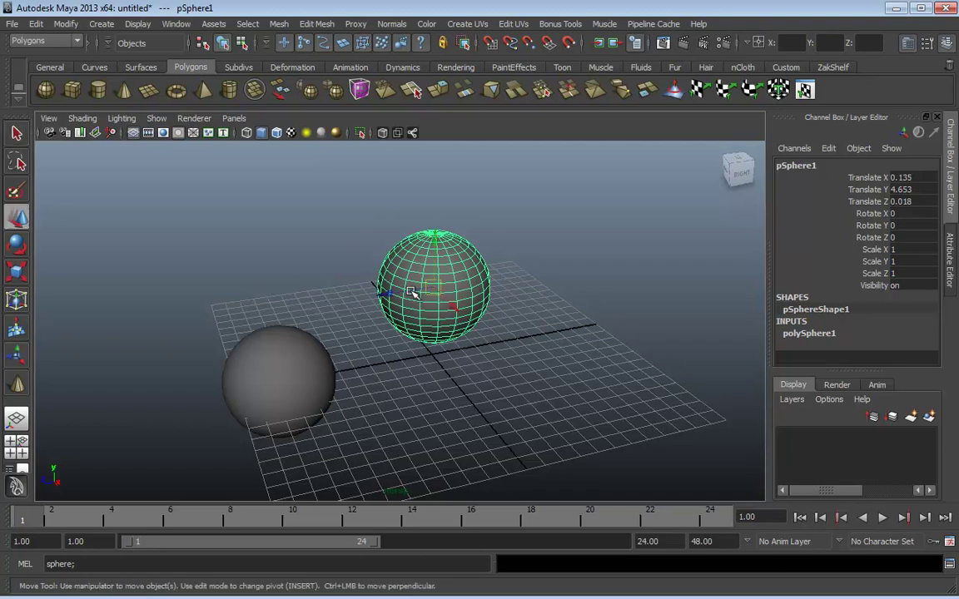
key("e")
key("r")
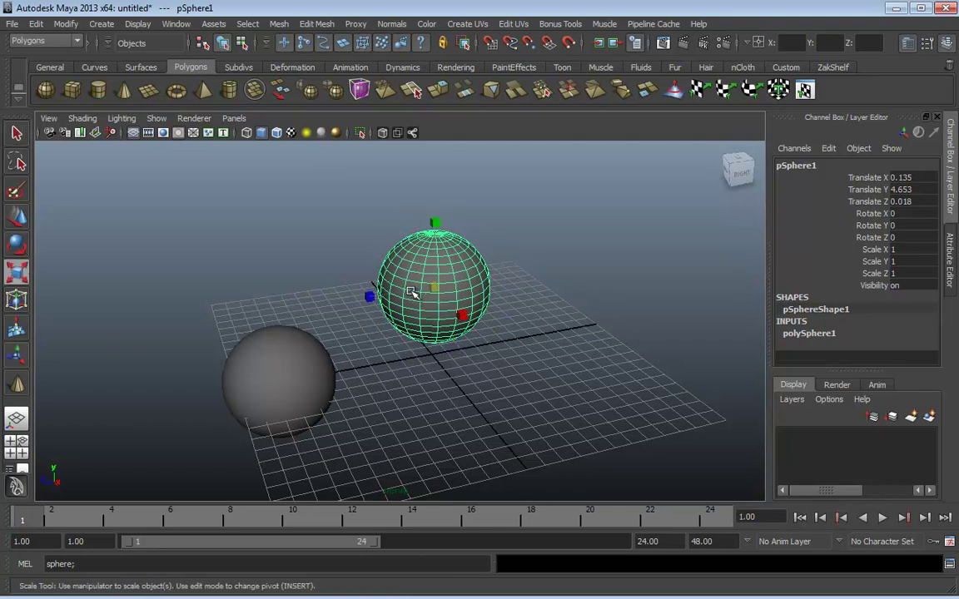
key("t")
key("w")
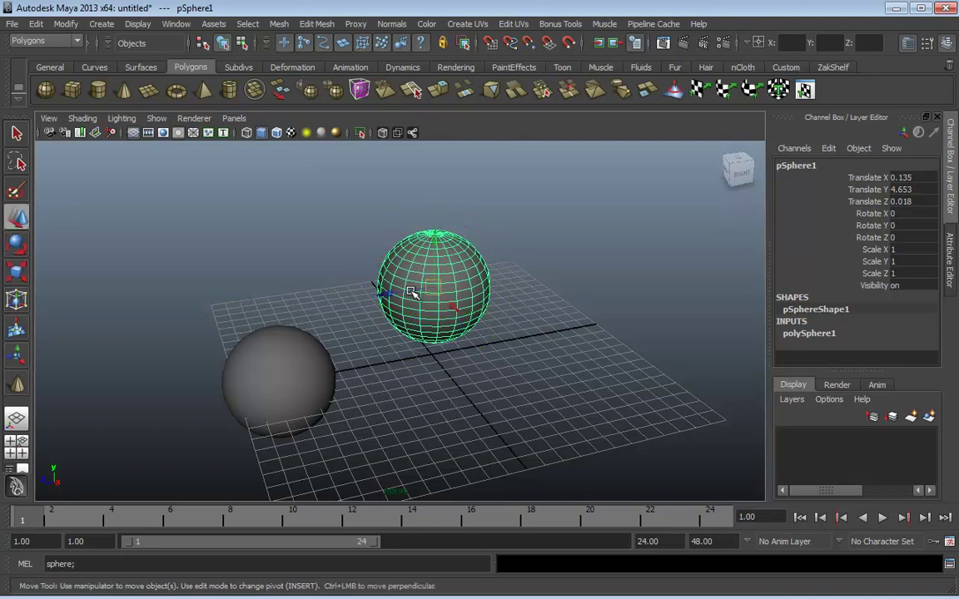
key("q")
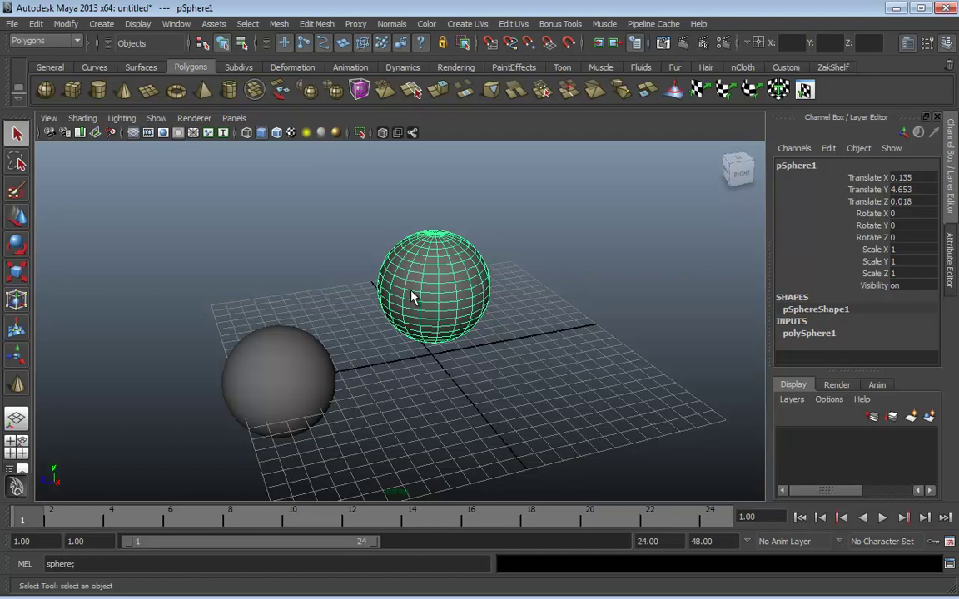
Reactivate the last-used Polygon Cone tool and draw a cone on the grid in front of the polygon sphere
key("y")
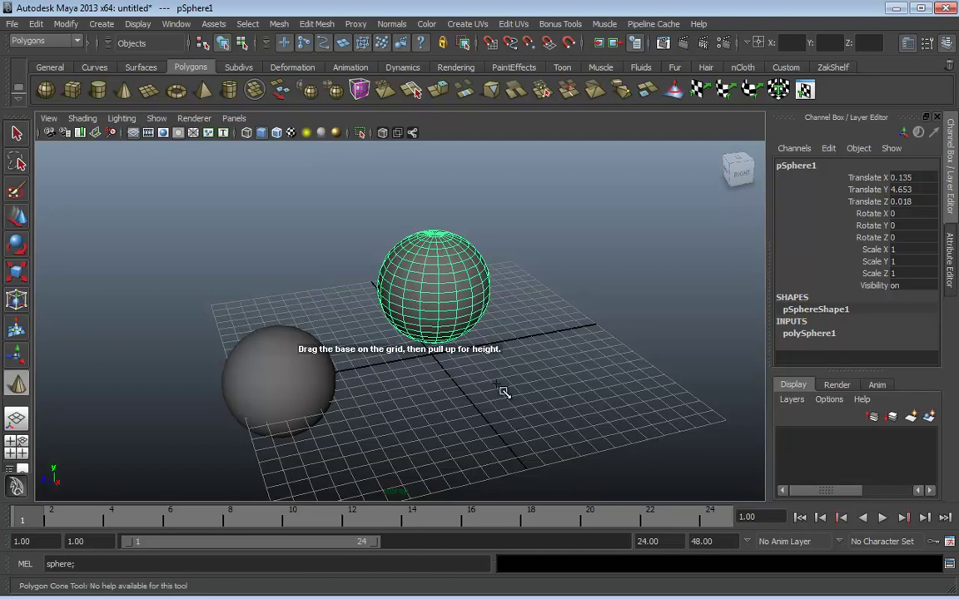
left_click_drag(503, 389, 559, 334)
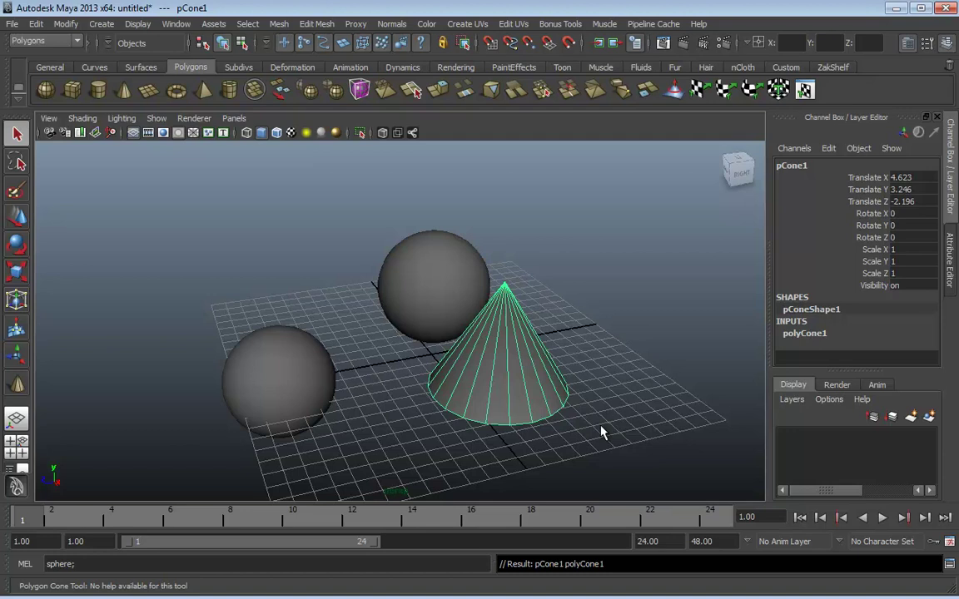
Undo the polygon cone and switch the viewport layout through the four-view arrangement to Persp/Outliner
key("ctrl+z")
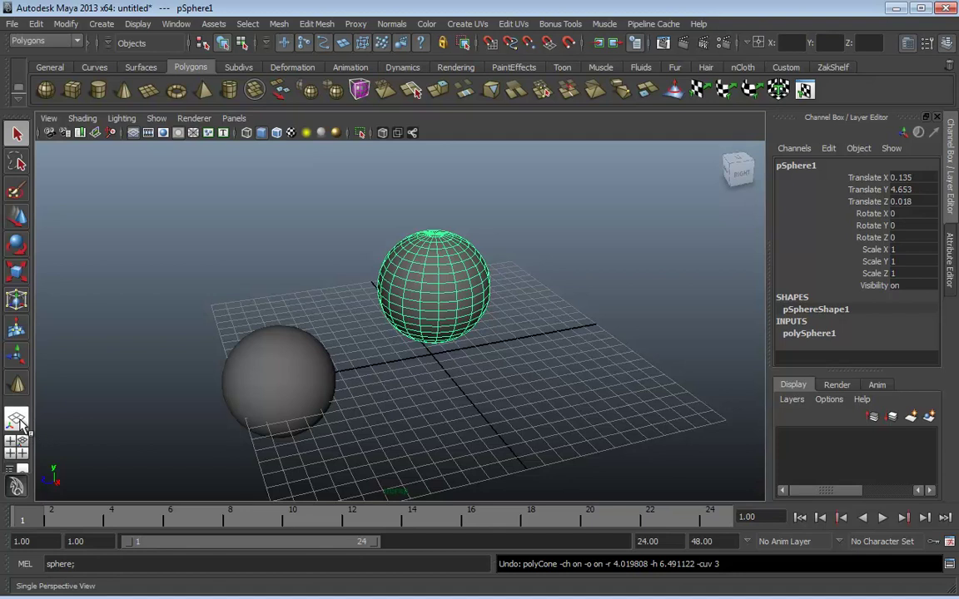
left_click(16, 454)
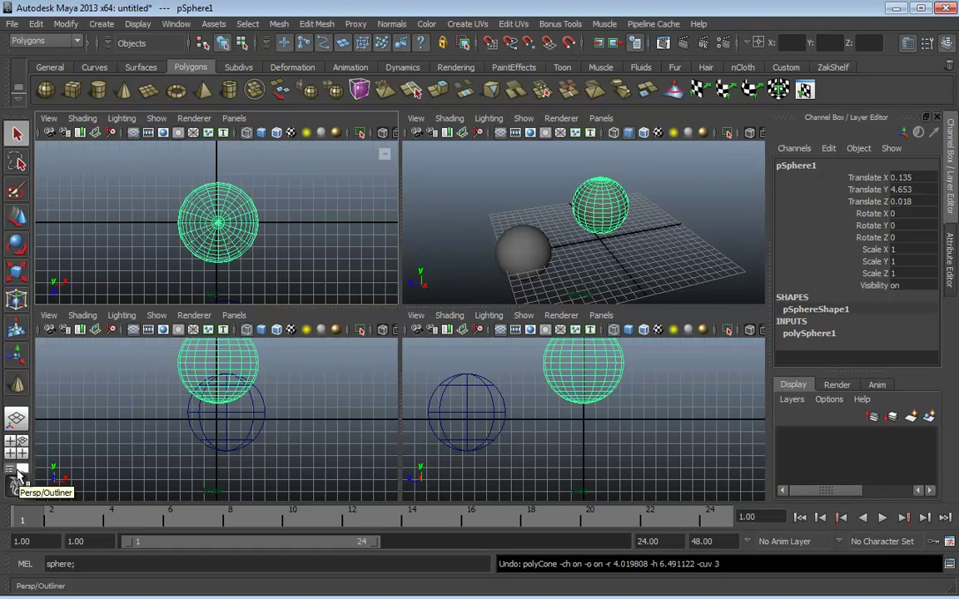
left_click(19, 476)
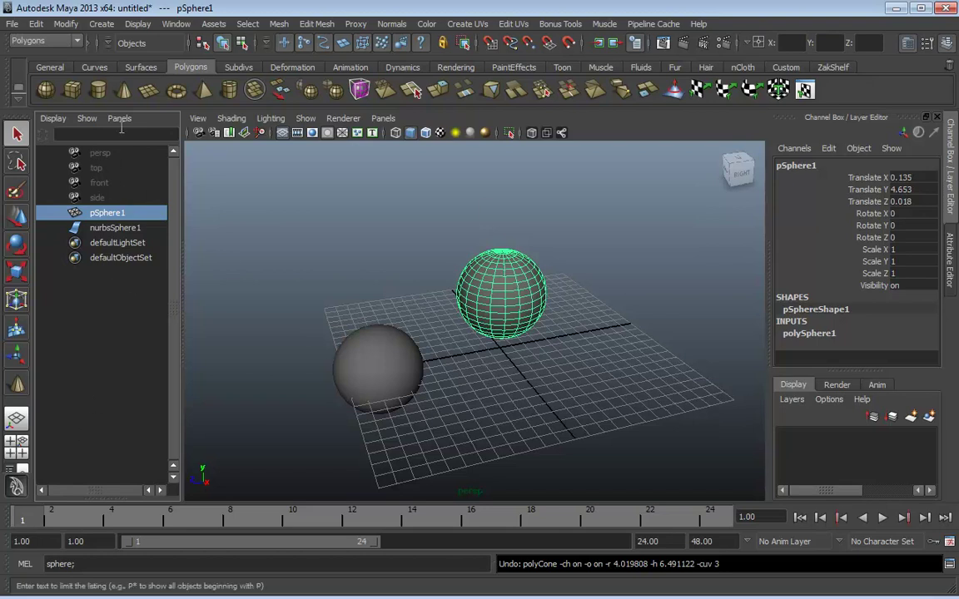
Alternate the Outliner selection between nurbsSphere1 and pSphere1, ending on pSphere1, and restore the single perspective view
left_click(111, 228)
left_click(110, 213)
left_click(106, 226)
left_click(109, 213)
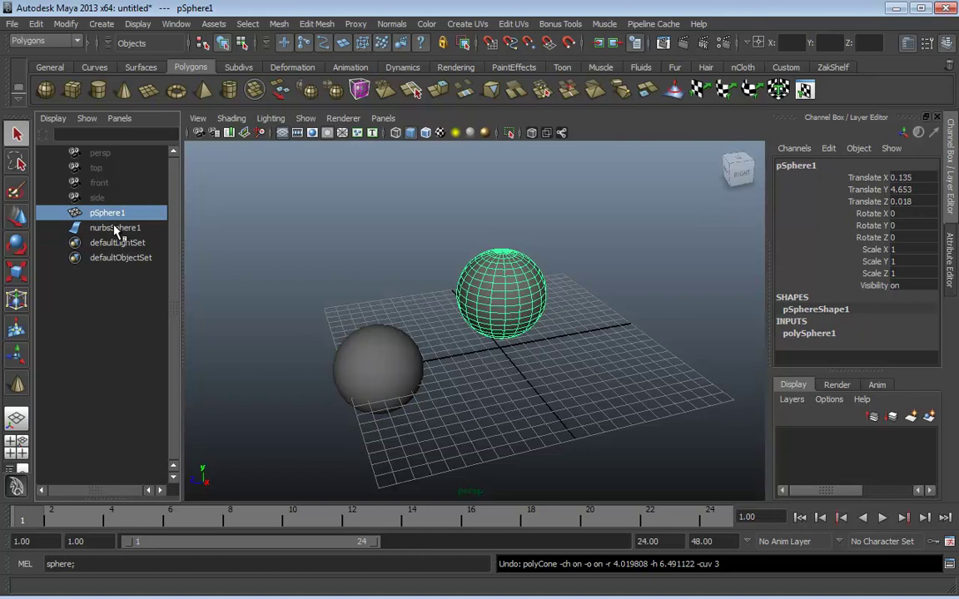
left_click(115, 228)
left_click(108, 213)
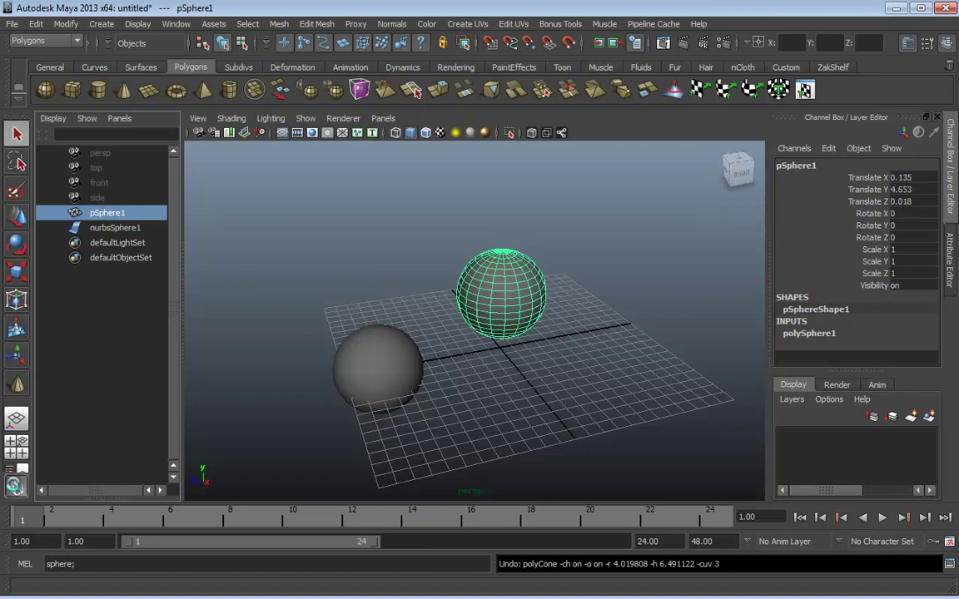
left_click(13, 440)
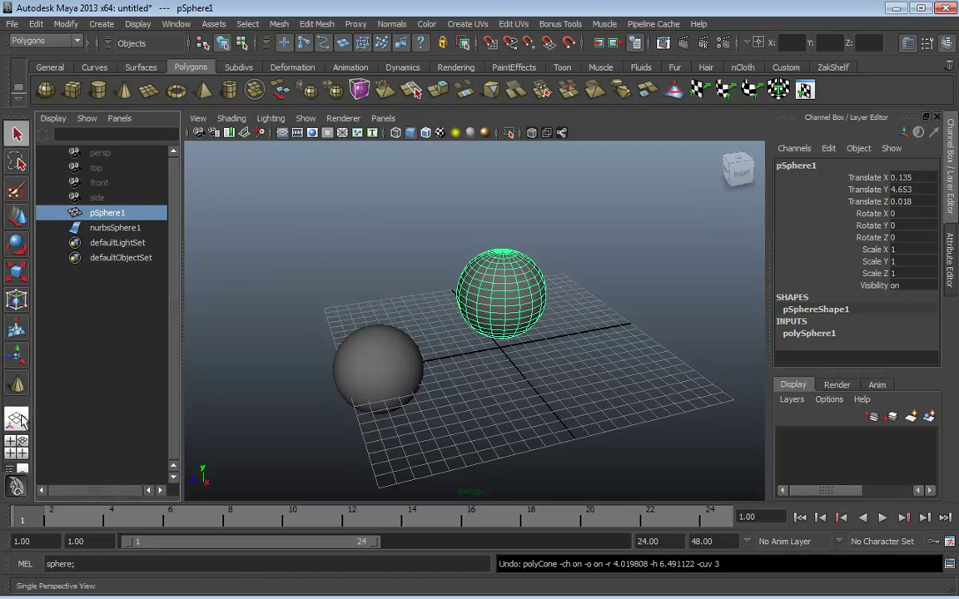
key("space")
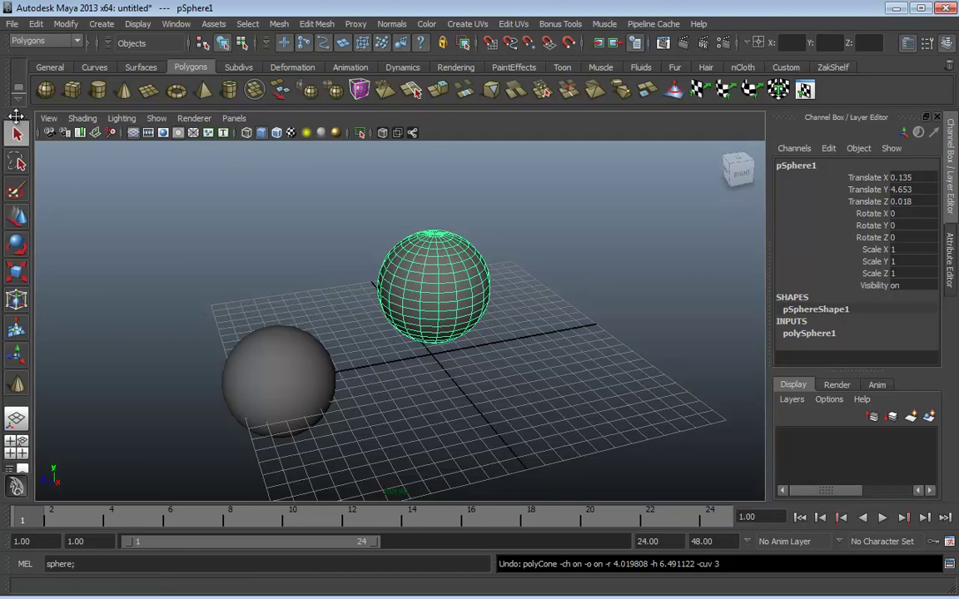
Dock the shelf into the status line's row and move it back to its own row below
left_click_drag(7, 92, 38, 65)
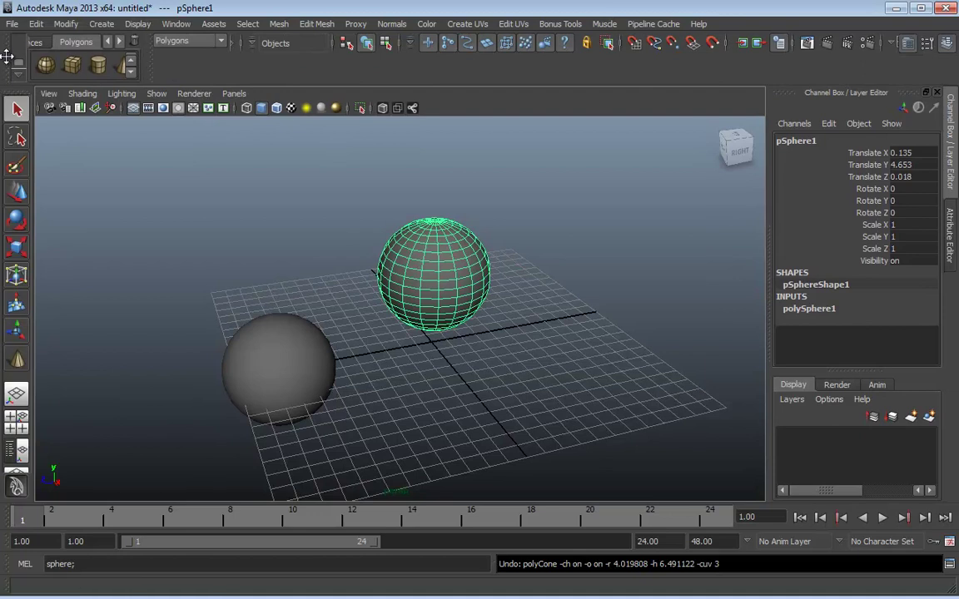
left_click_drag(16, 70, 93, 85)
left_click_drag(6, 90, 187, 69)
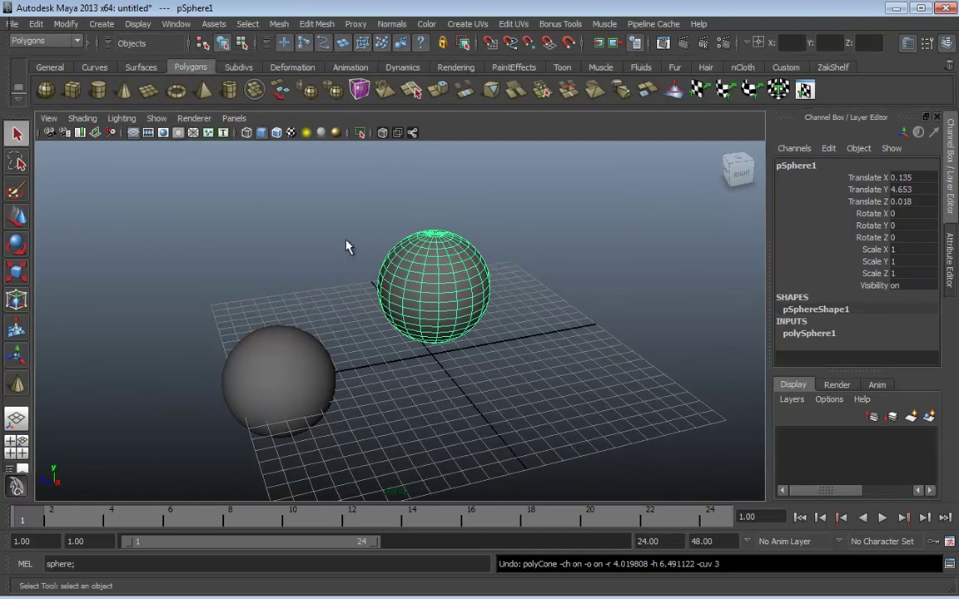
Hide the Tool Box from the interface and show it again
right_click(8, 115)
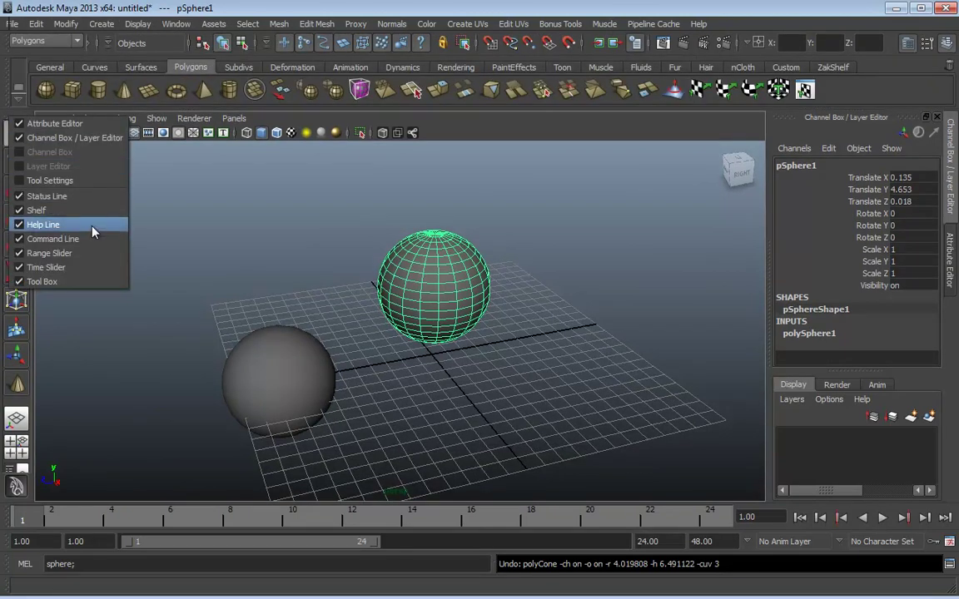
left_click(51, 283)
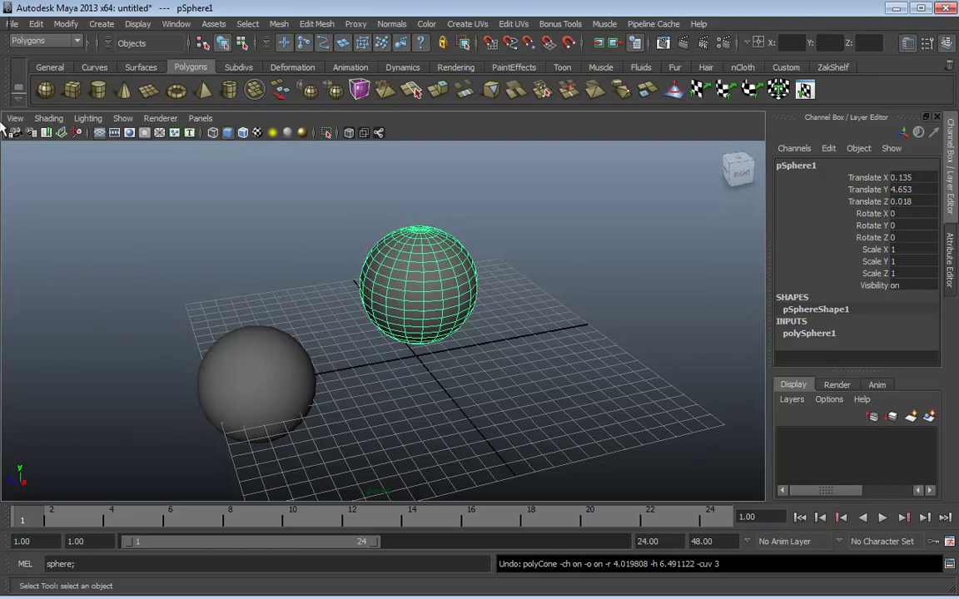
right_click(6, 90)
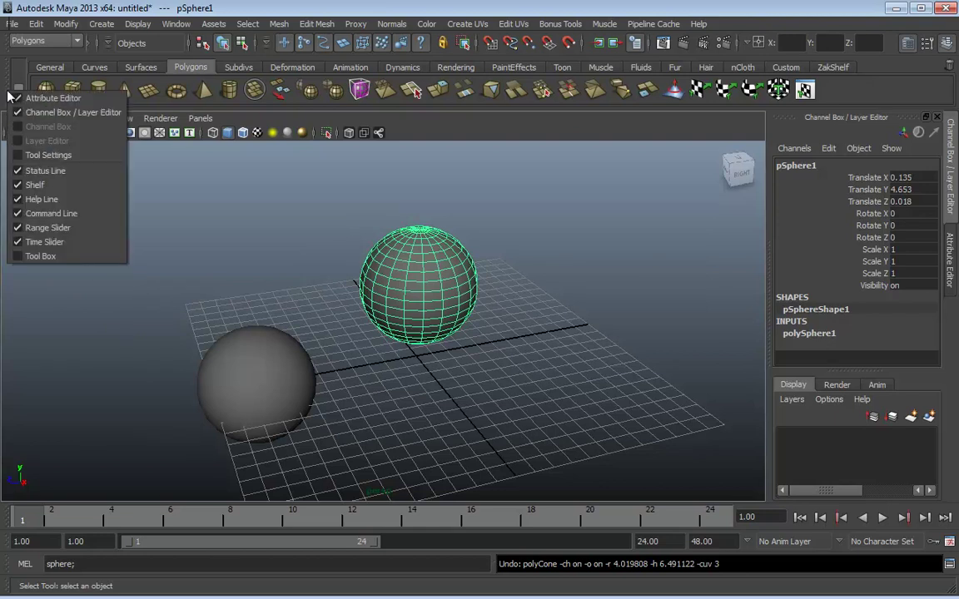
left_click(38, 255)
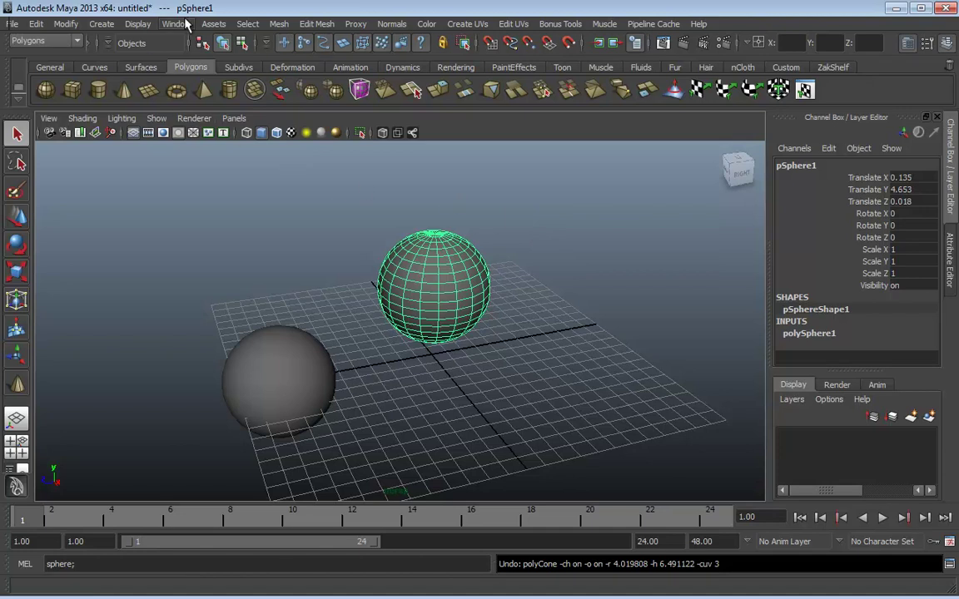
Tear off the Create commands as a floating window over the viewport, and close that window
left_click(135, 25)
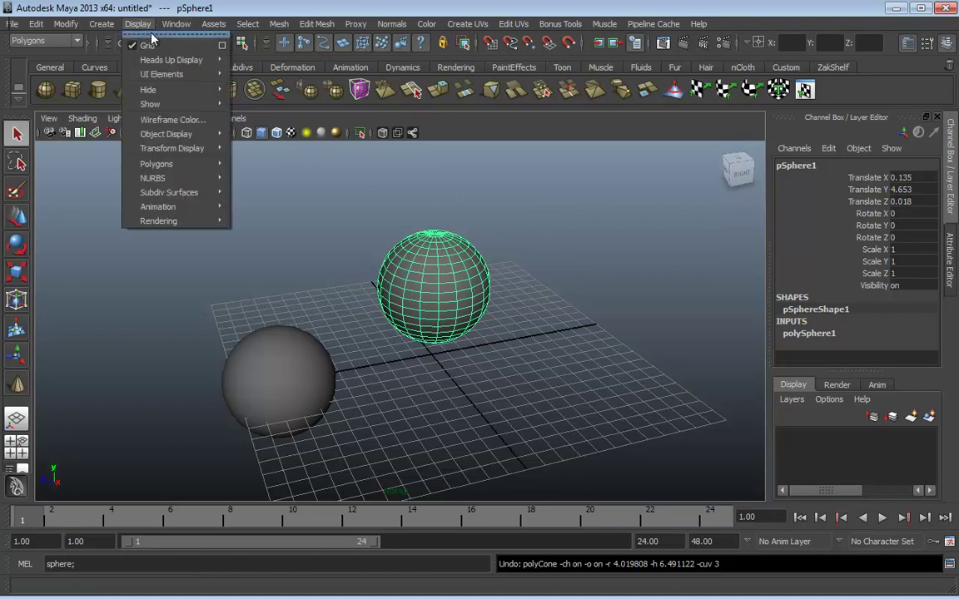
left_click(137, 24)
left_click(101, 24)
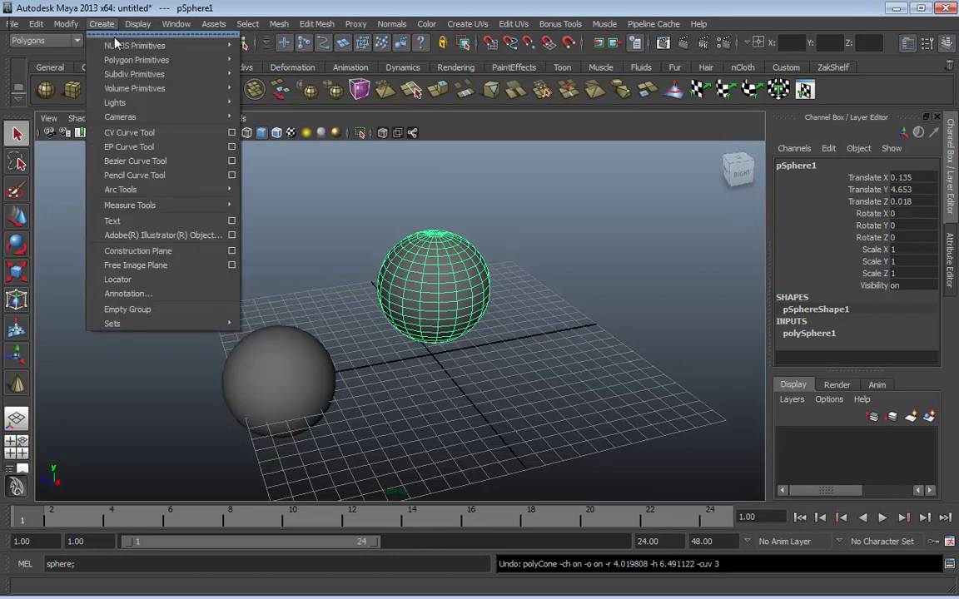
left_click(208, 35)
left_click_drag(186, 25, 136, 162)
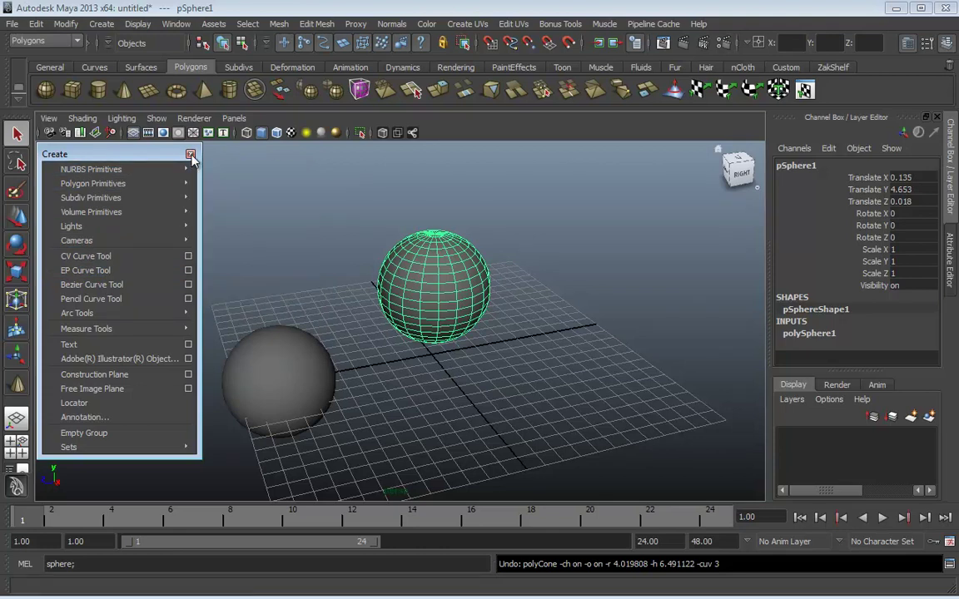
left_click(191, 156)
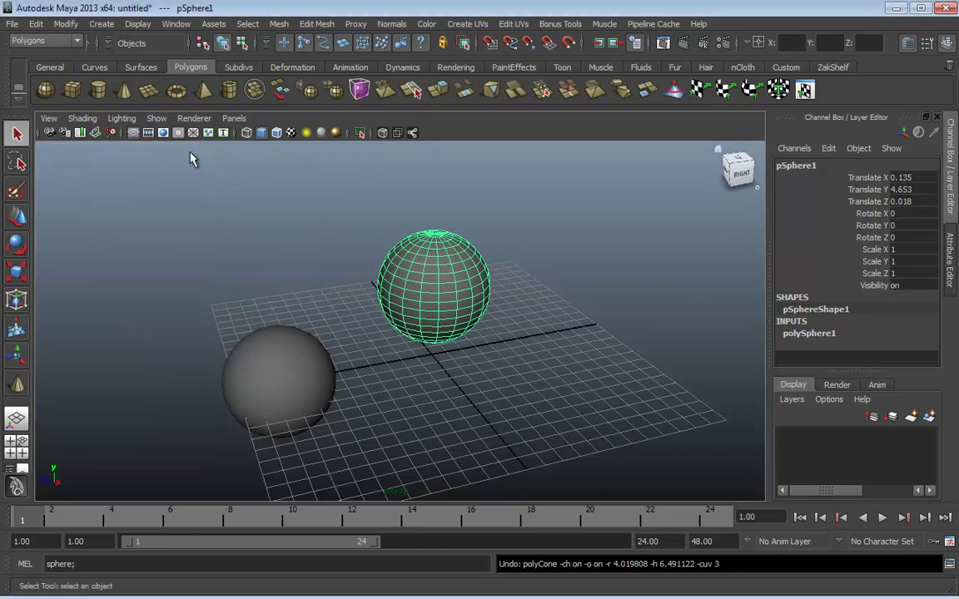
Tear off the Polygon Primitives commands as a floating window and place it over the viewport beside the spheres
left_click(103, 24)
mouse_move(125, 62)
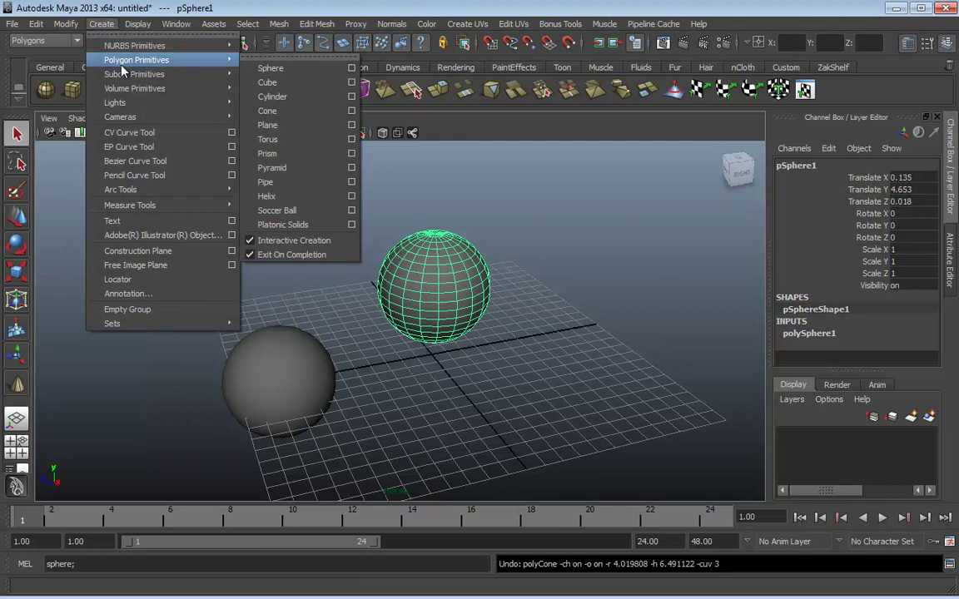
left_click(274, 62)
left_click_drag(276, 47, 135, 190)
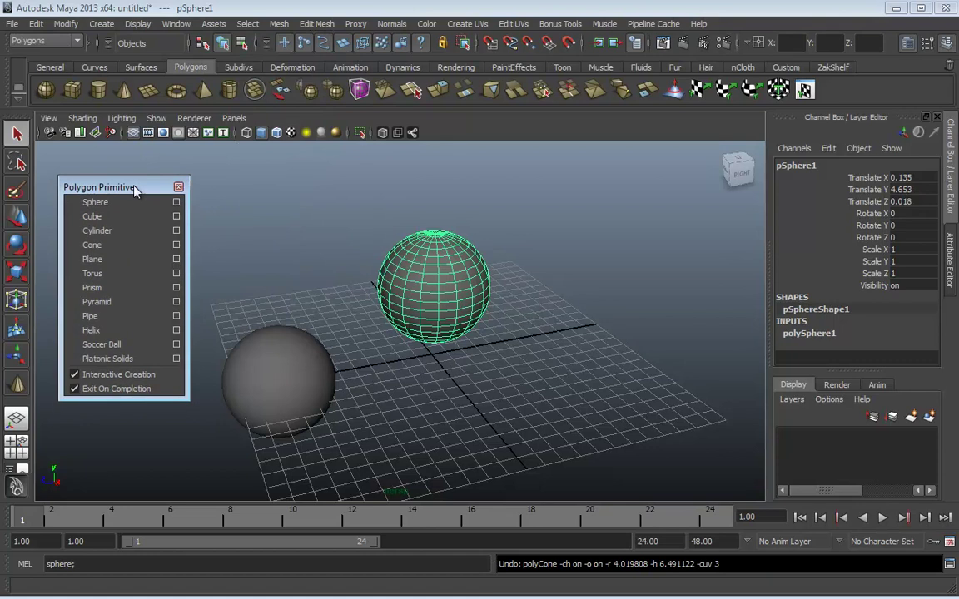
Draw a tall polygon cone beside the polygon sphere and a torus at about X 7.55, Z 4.34 in front of the spheres
left_click(98, 245)
left_click_drag(589, 382, 621, 204)
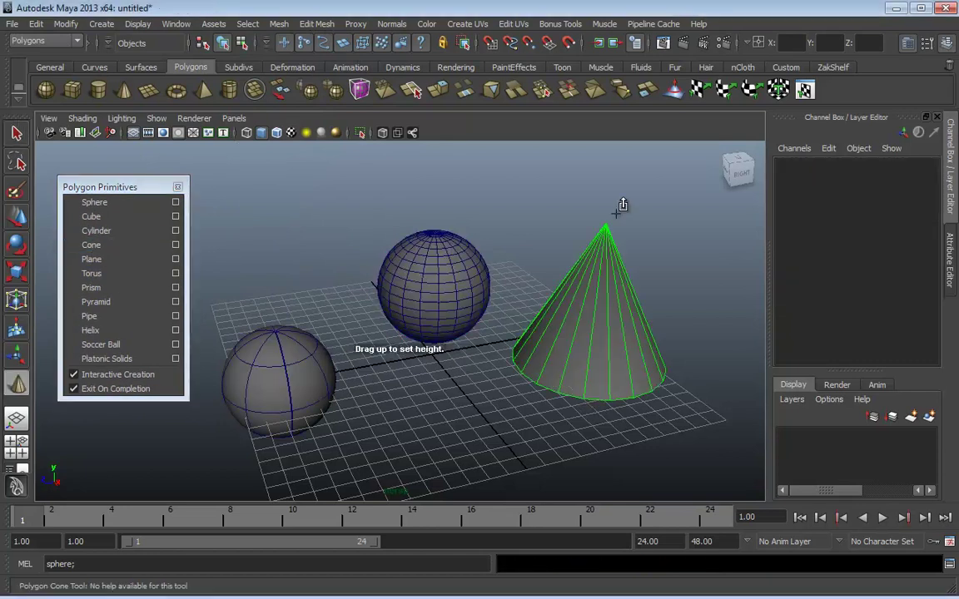
left_click(91, 273)
left_click_drag(409, 439, 456, 413)
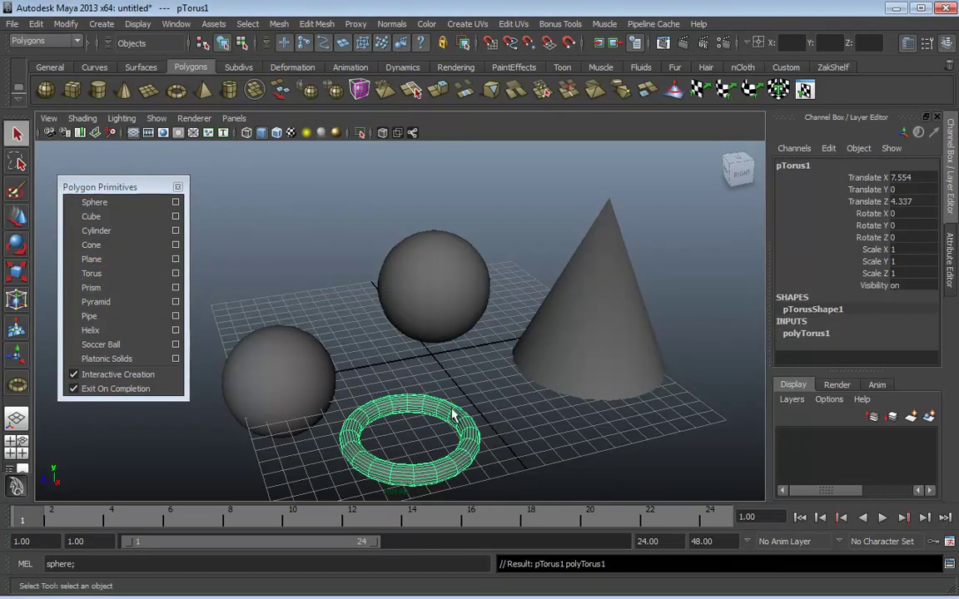
Draw a polygon prism at about X -12.98, Z 6.95 behind the NURBS sphere and close the floating Polygon Primitives window
left_click(91, 288)
left_click_drag(267, 285, 336, 211)
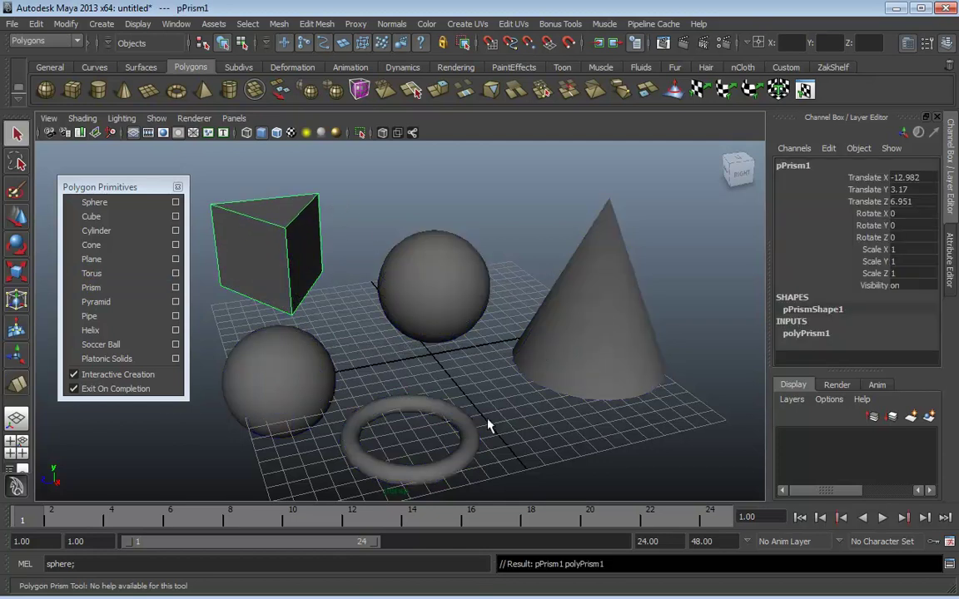
left_click(177, 188)
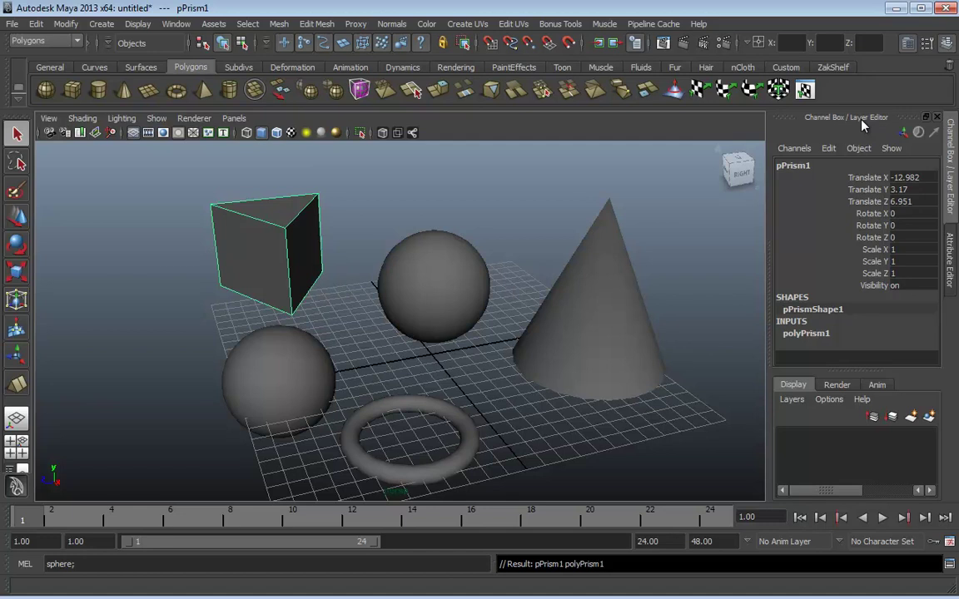
Lower the prism to about 2.32 in Translate Y and select its Translate X, Translate Z, Rotate Z and Scale Z channels in turn
left_click(866, 189)
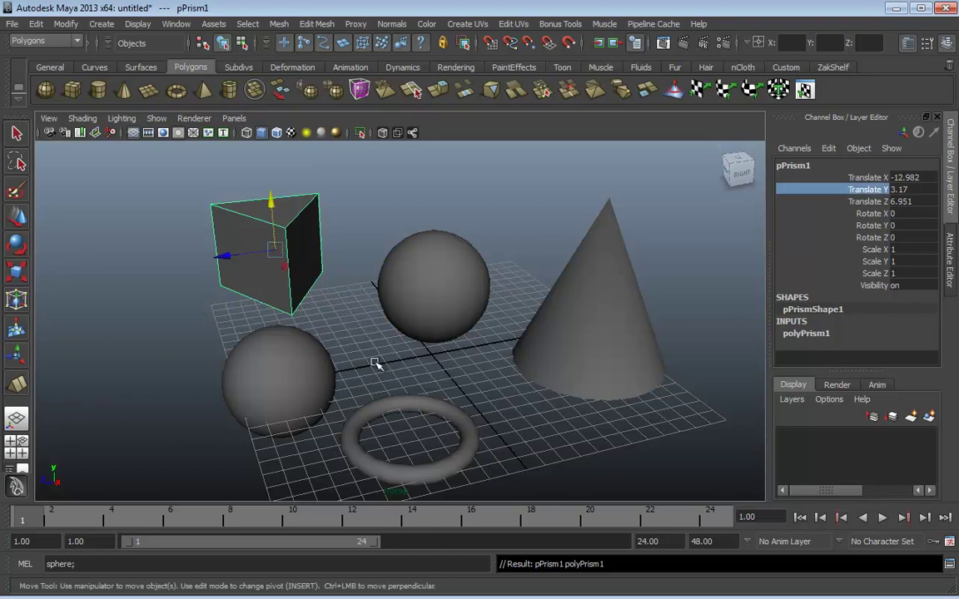
mouse_move(273, 218)
left_mouse_down()
mouse_move(278, 148)
mouse_move(273, 224)
left_mouse_up()
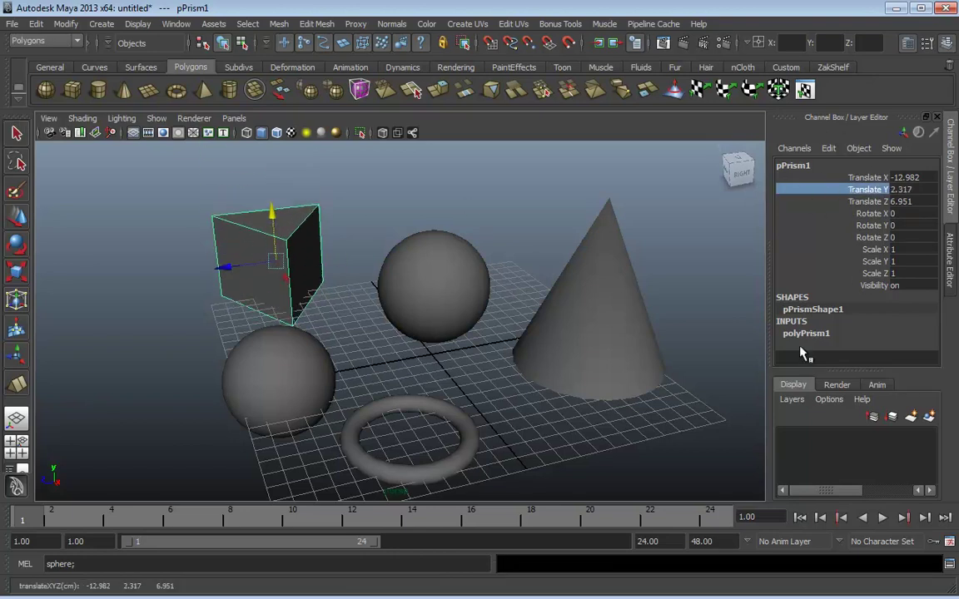
left_click(866, 178)
left_click(866, 201)
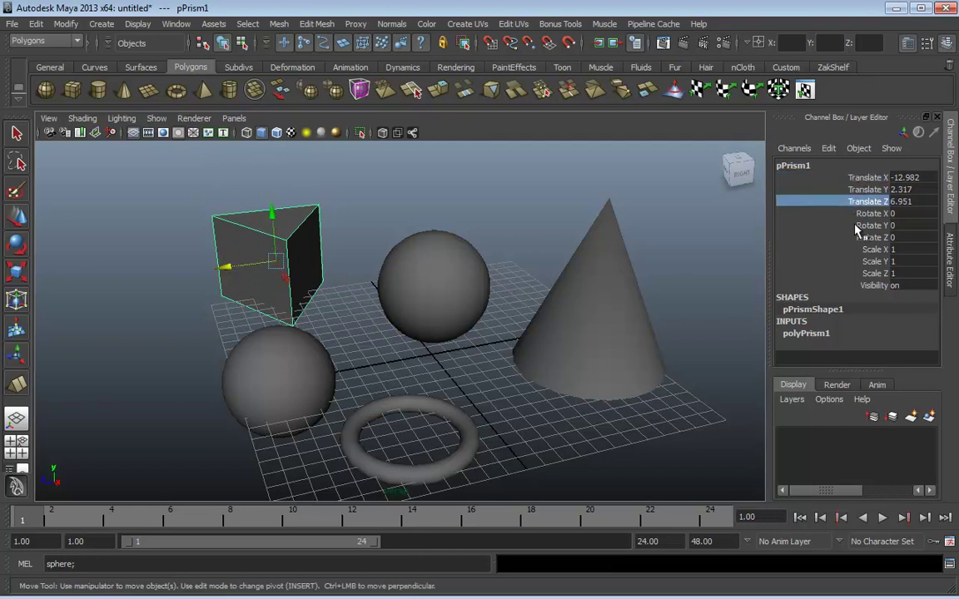
left_click(874, 237)
left_click(862, 274)
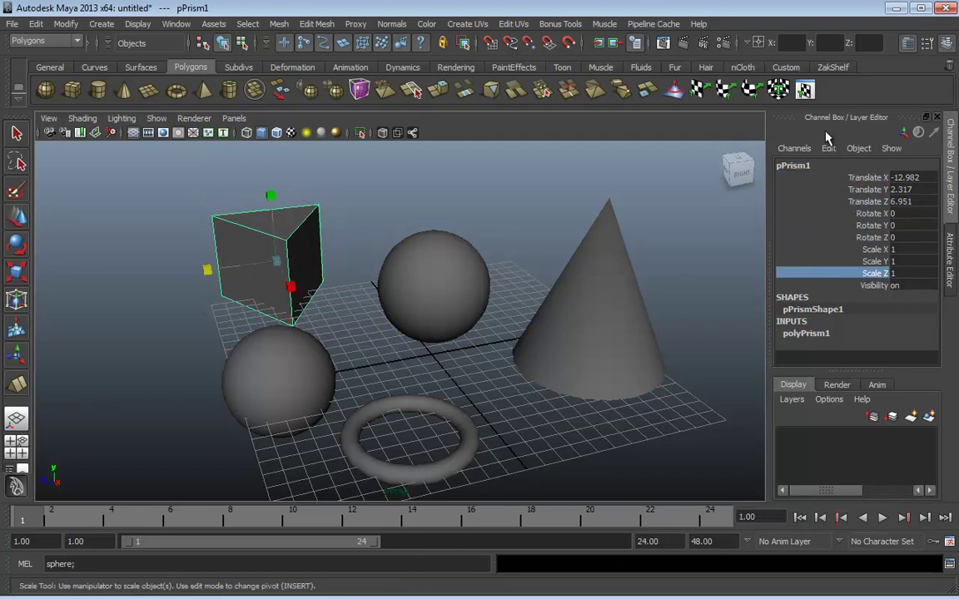
Show the prism's shape node in the Attribute Editor, and expand and collapse its Tessellation Attributes and Tangent Space sections
left_click(951, 265)
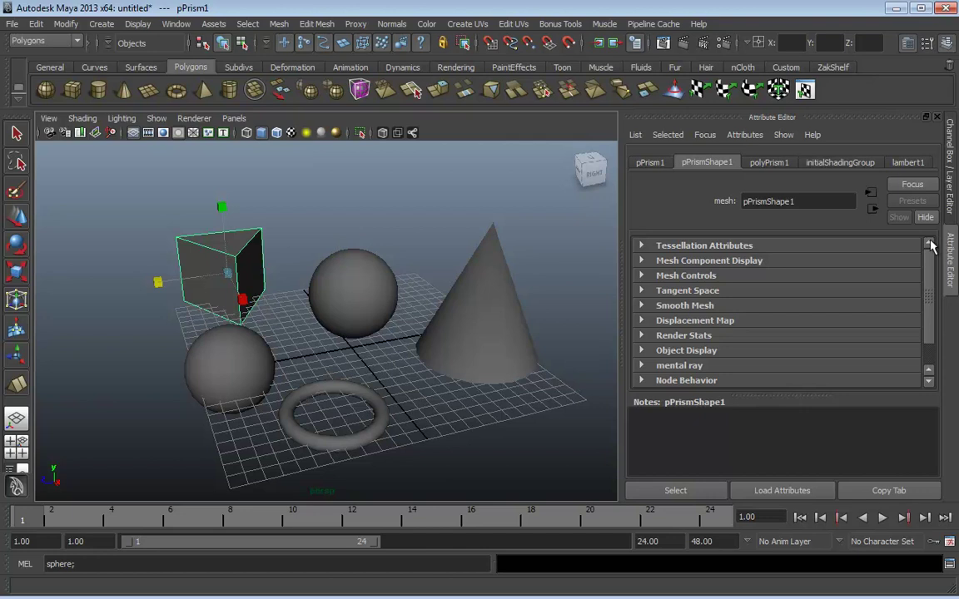
left_click(674, 247)
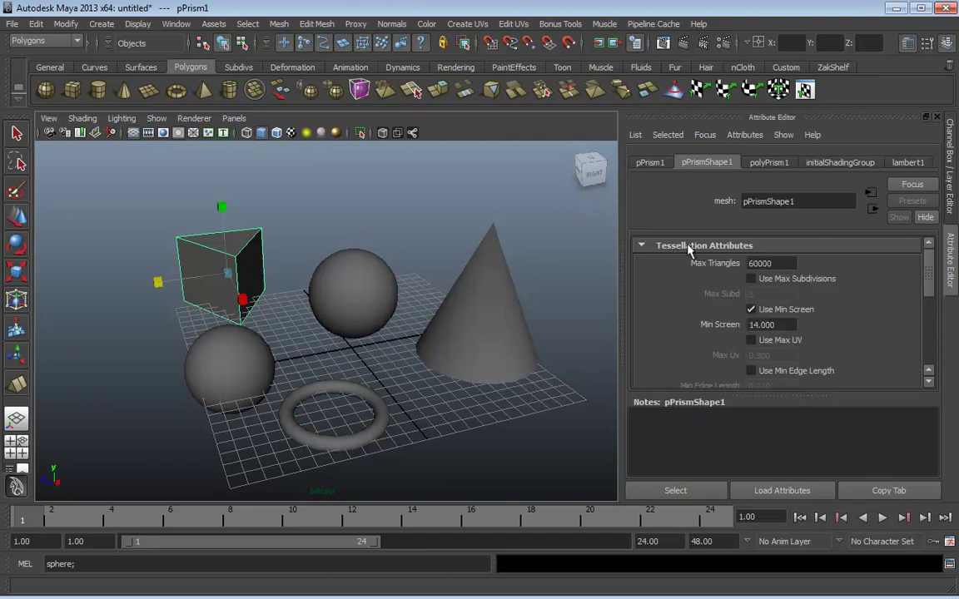
left_click(688, 247)
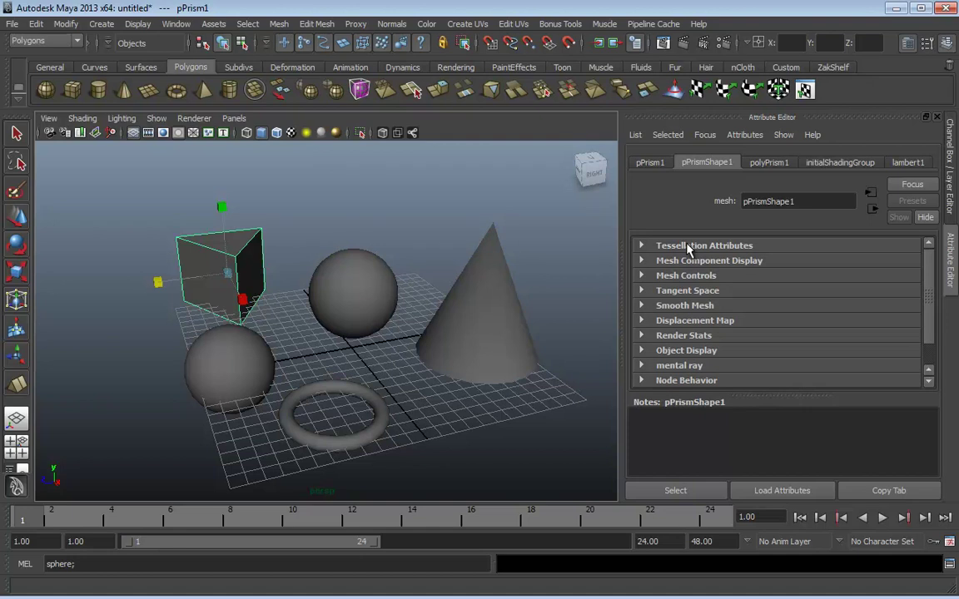
left_click(684, 293)
left_click(685, 290)
Examine the prism's transform, shape, polyPrism1, initialShadingGroup and lambert1 nodes in the Attribute Editor, ending on pPrismShape1
left_click(651, 164)
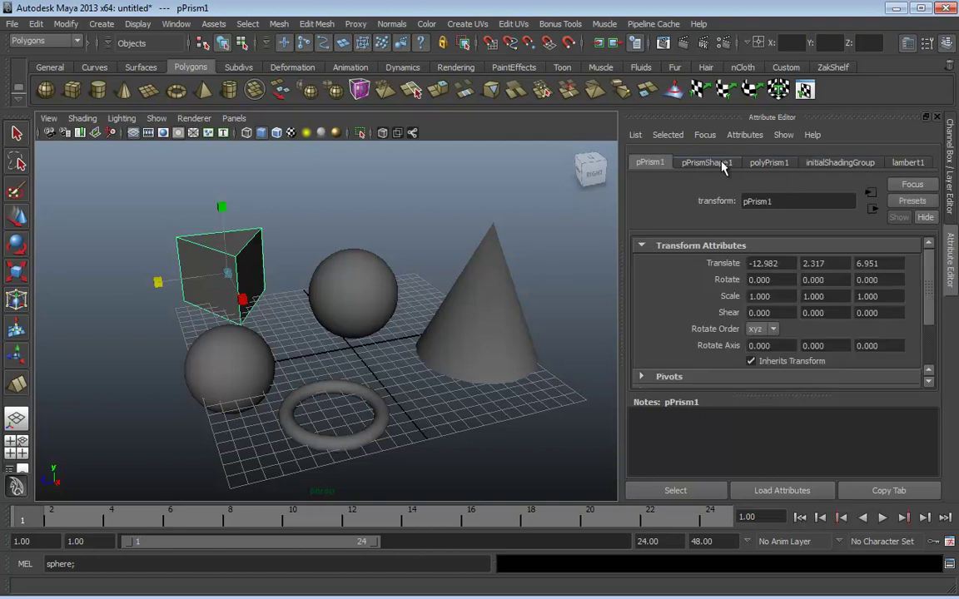
left_click(719, 164)
left_click(774, 164)
left_click(825, 164)
left_click(909, 162)
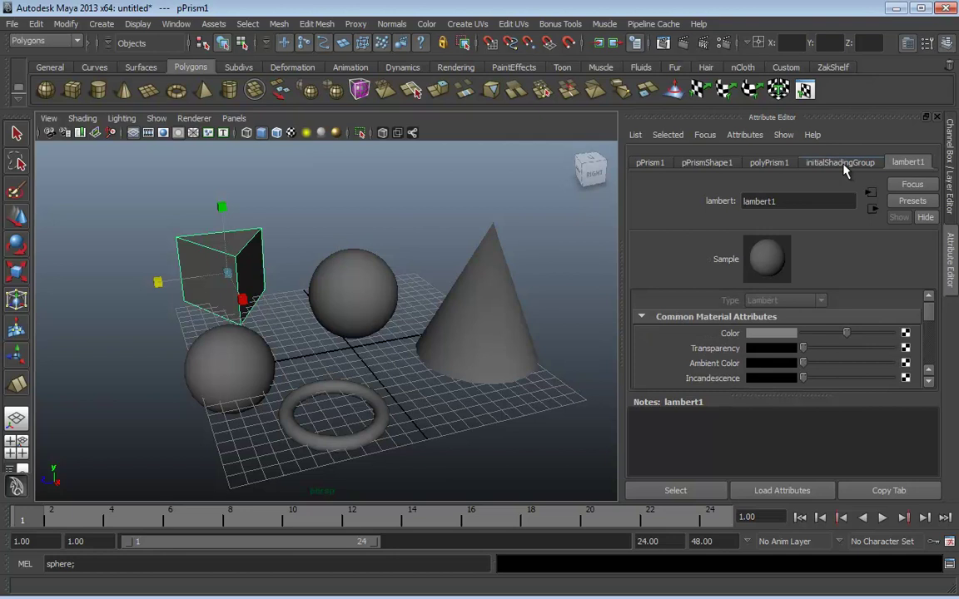
left_click(837, 162)
left_click(767, 162)
left_click(708, 162)
left_click(652, 163)
left_click(708, 163)
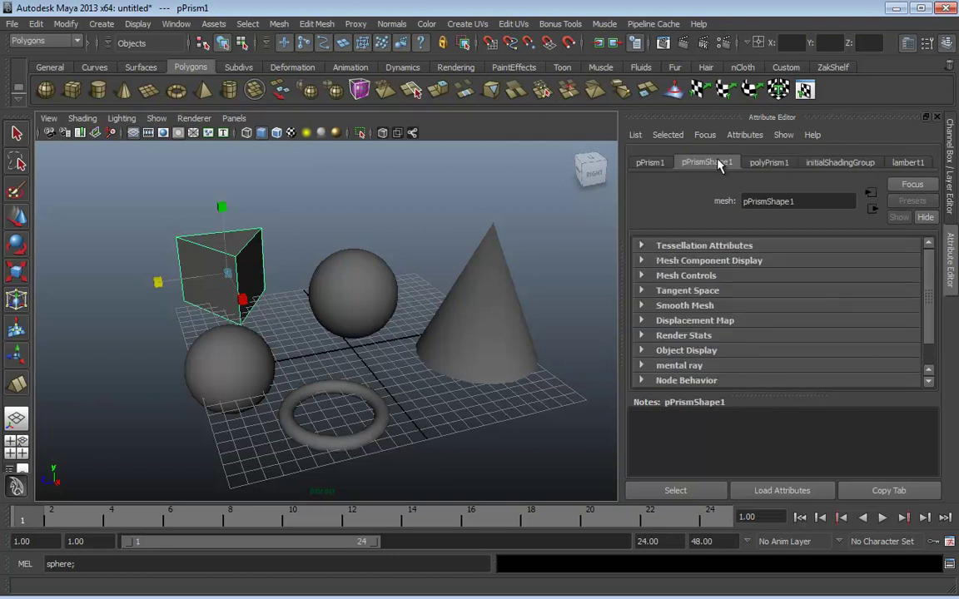
left_click(767, 162)
left_click(839, 162)
left_click(905, 164)
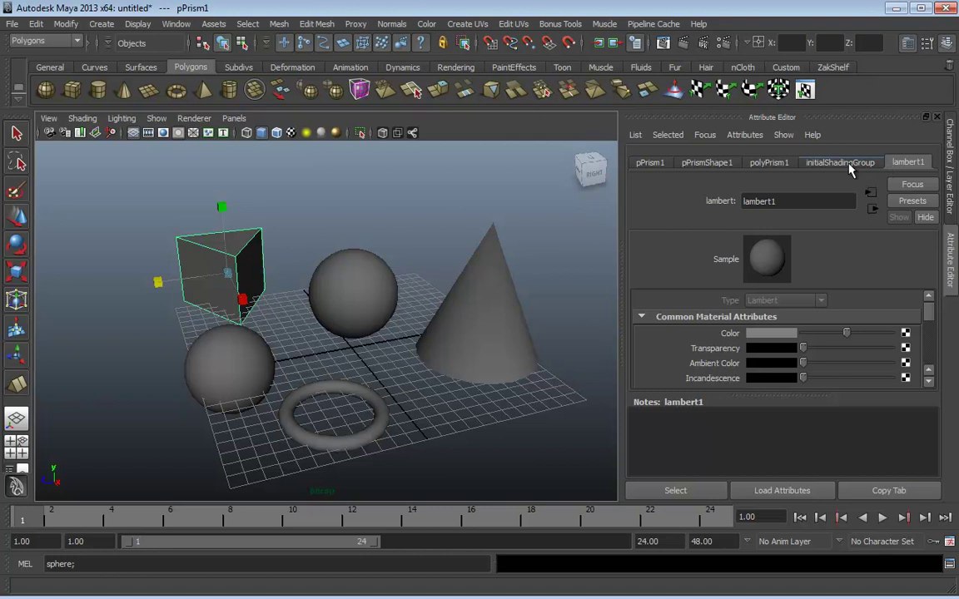
left_click(651, 164)
left_click(694, 165)
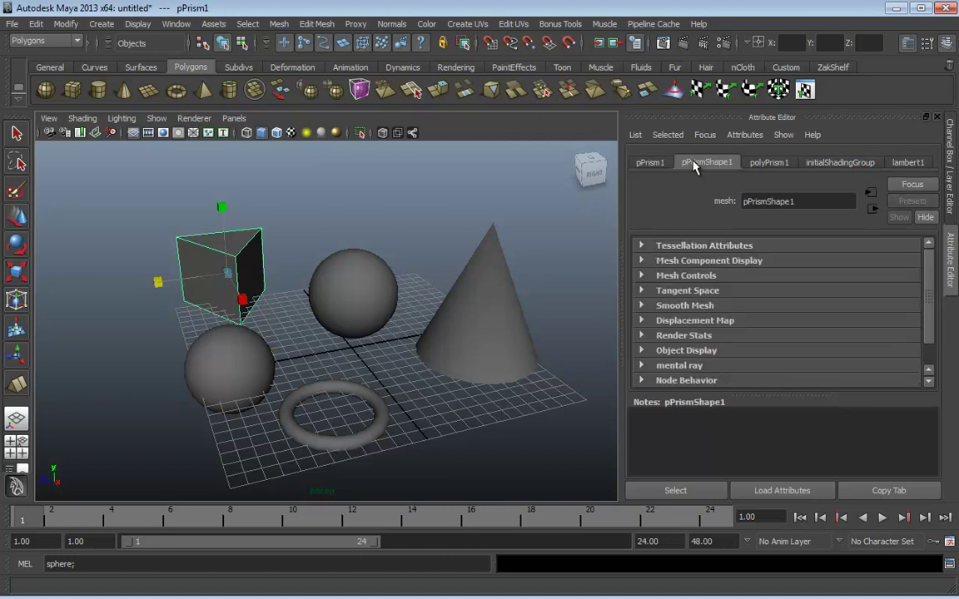
Examine the prism's construction, shading group and material nodes back and forth in the Attribute Editor, ending on the pPrism1 transform node
left_click(783, 164)
left_click(832, 163)
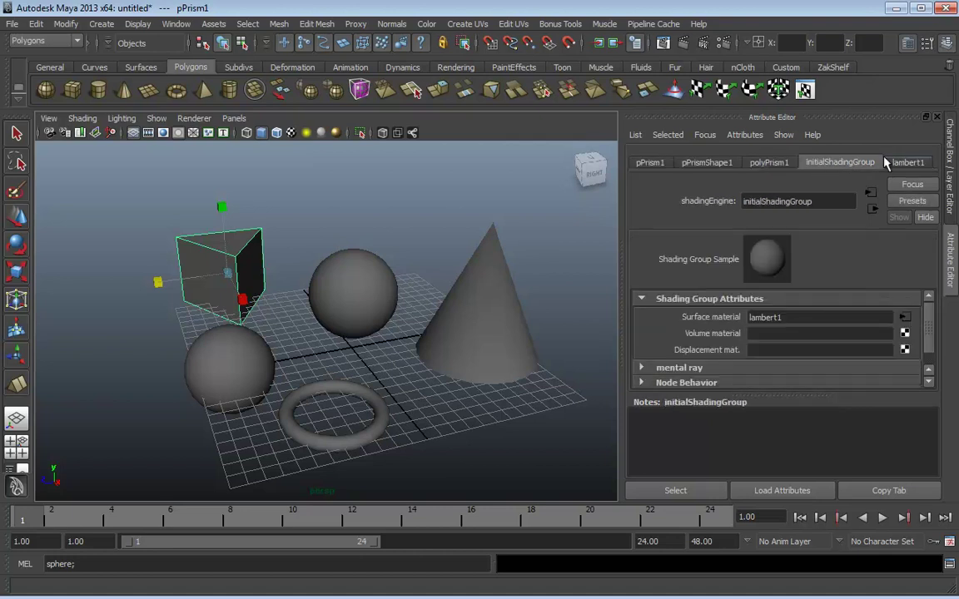
left_click(890, 163)
left_click(839, 163)
left_click(769, 163)
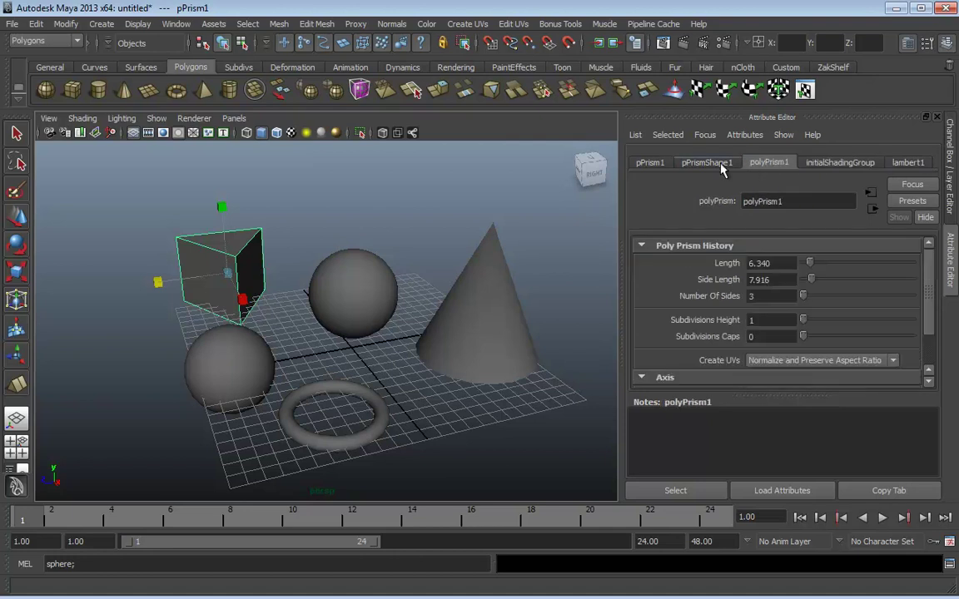
left_click(721, 166)
left_click(651, 169)
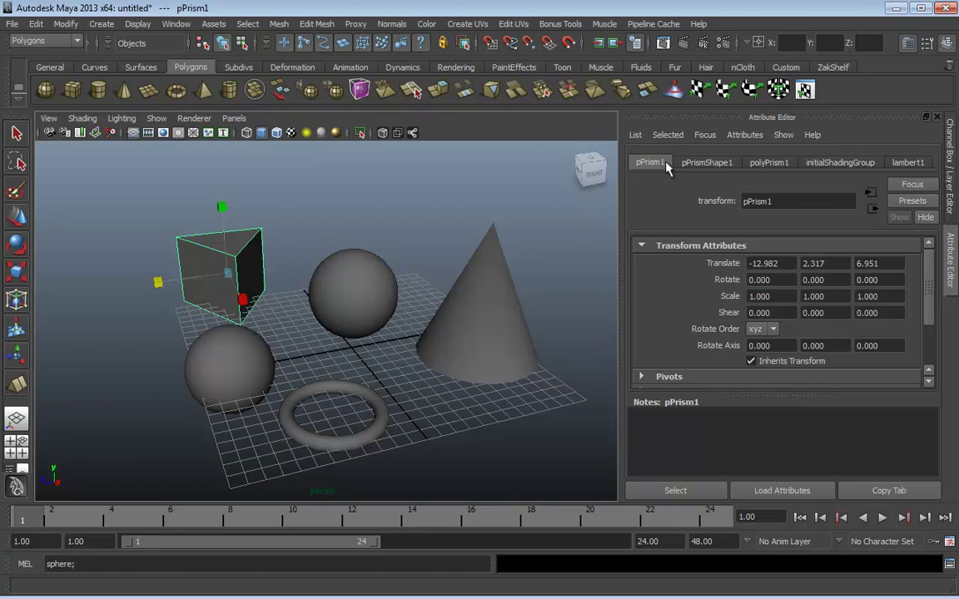
left_click(706, 164)
left_click(769, 162)
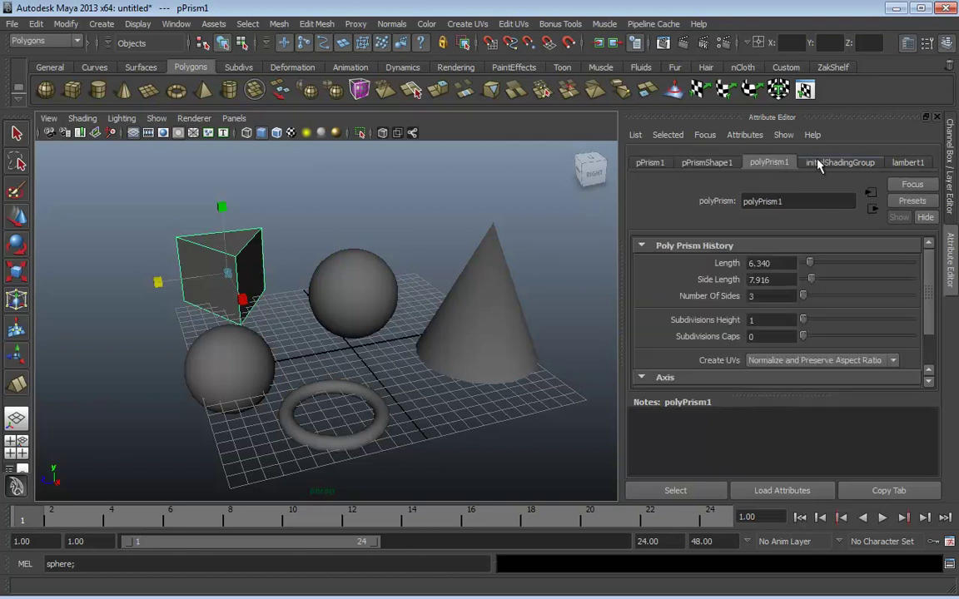
left_click(839, 162)
left_click(901, 163)
left_click(858, 162)
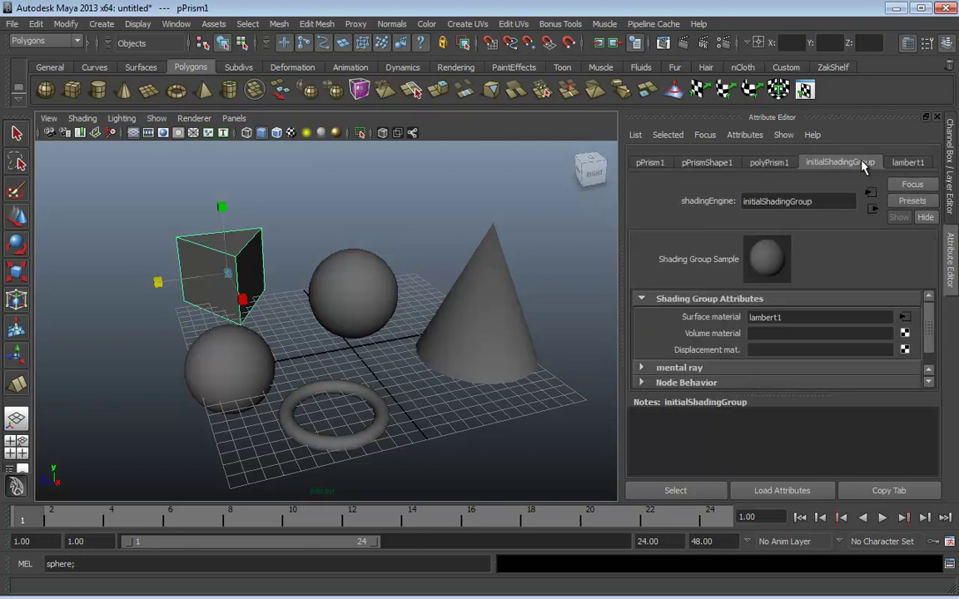
left_click(770, 162)
left_click(706, 162)
left_click(650, 163)
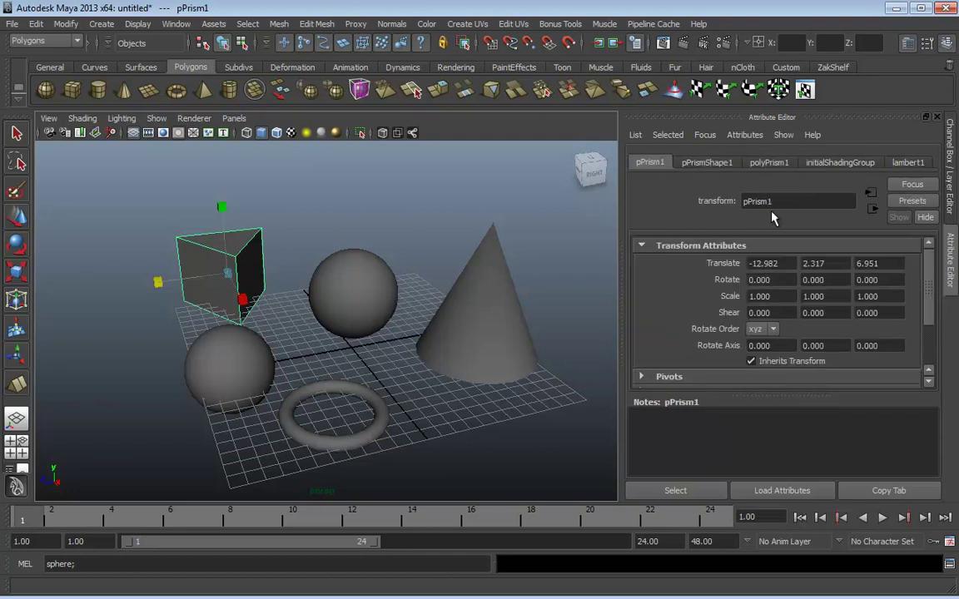
Switch the prism's display between the Channel Box and the Attribute Editor, ending on the Attribute Editor
left_click(949, 167)
left_click(951, 250)
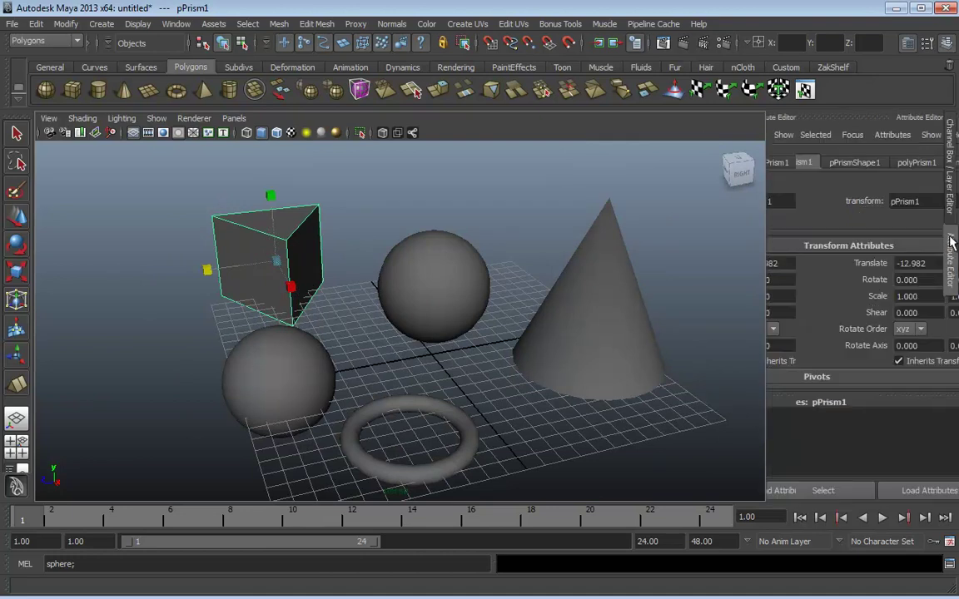
left_click(950, 187)
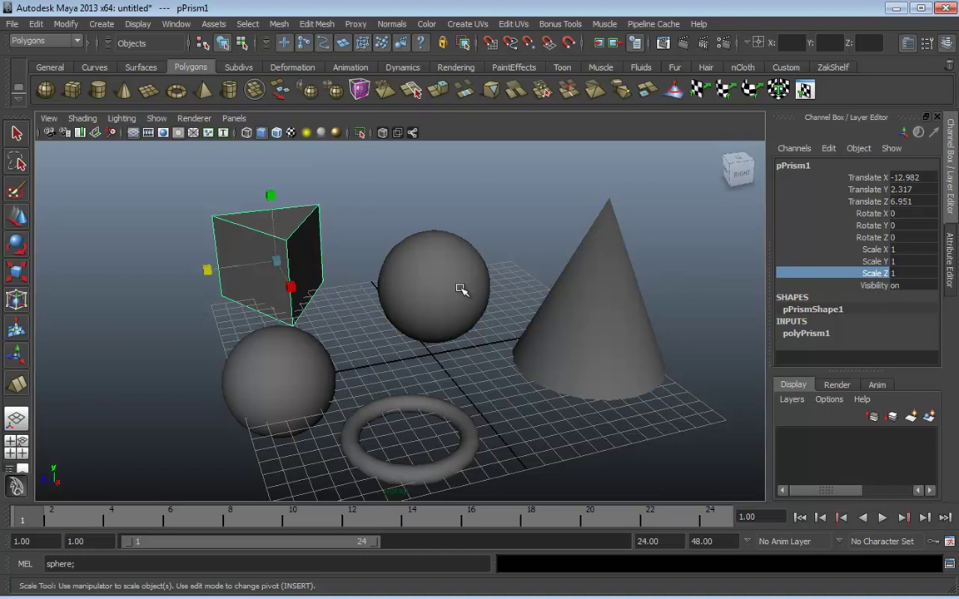
left_click(950, 258)
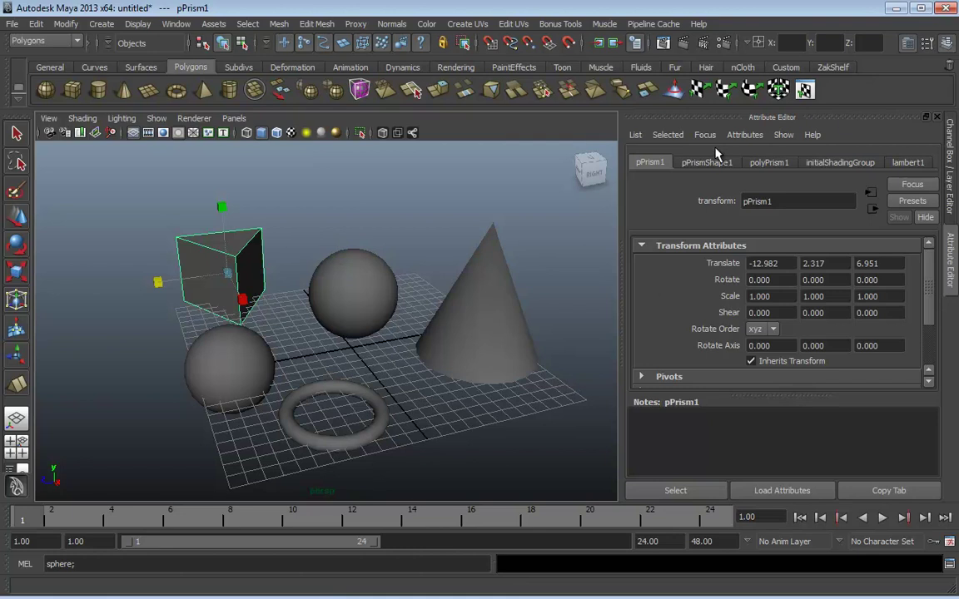
Select the polygon sphere and examine its transform, shape, polySphere1, initialShadingGroup and lambert1 nodes, keeping the sphere selected
left_click(357, 279)
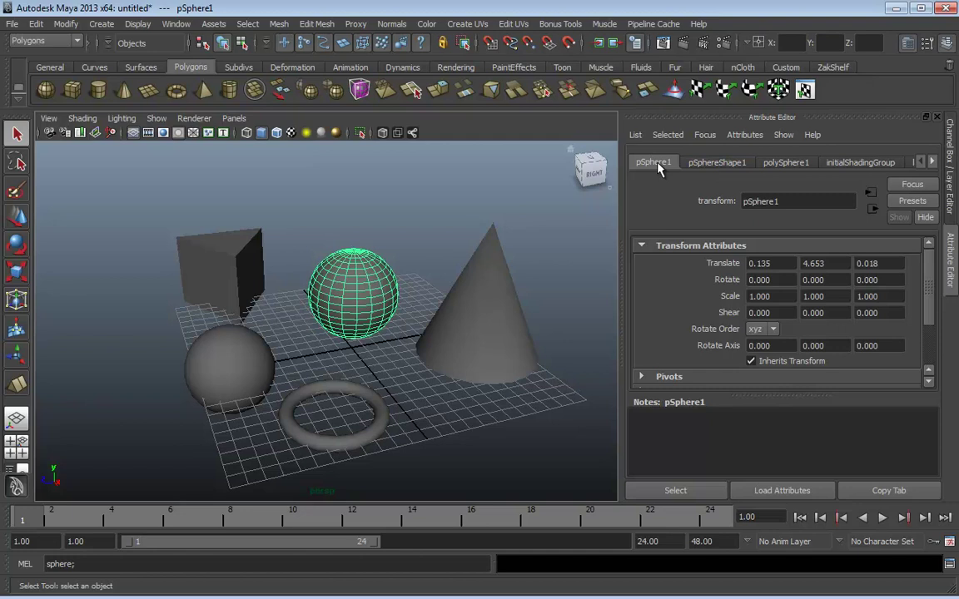
left_click(720, 163)
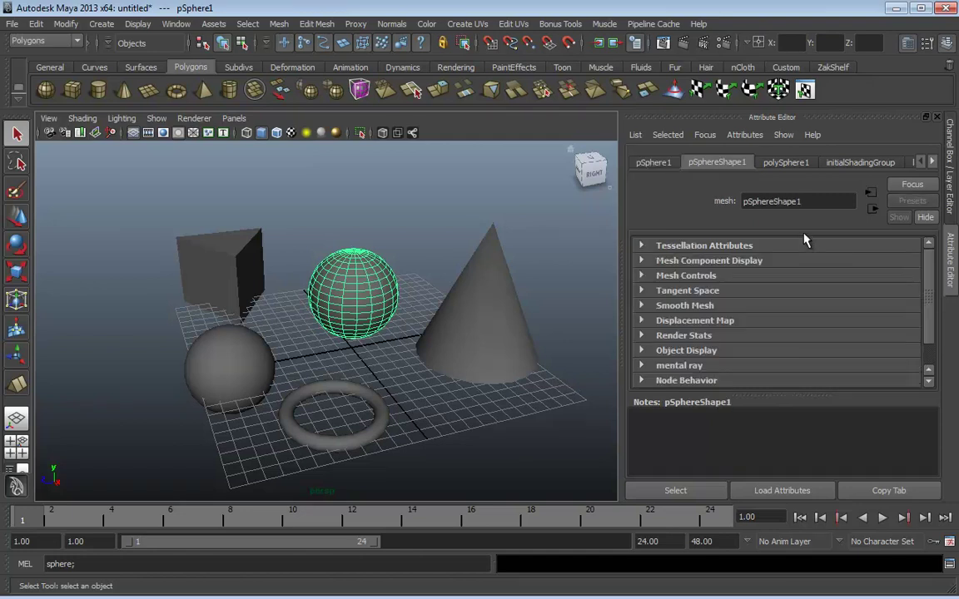
left_click(790, 164)
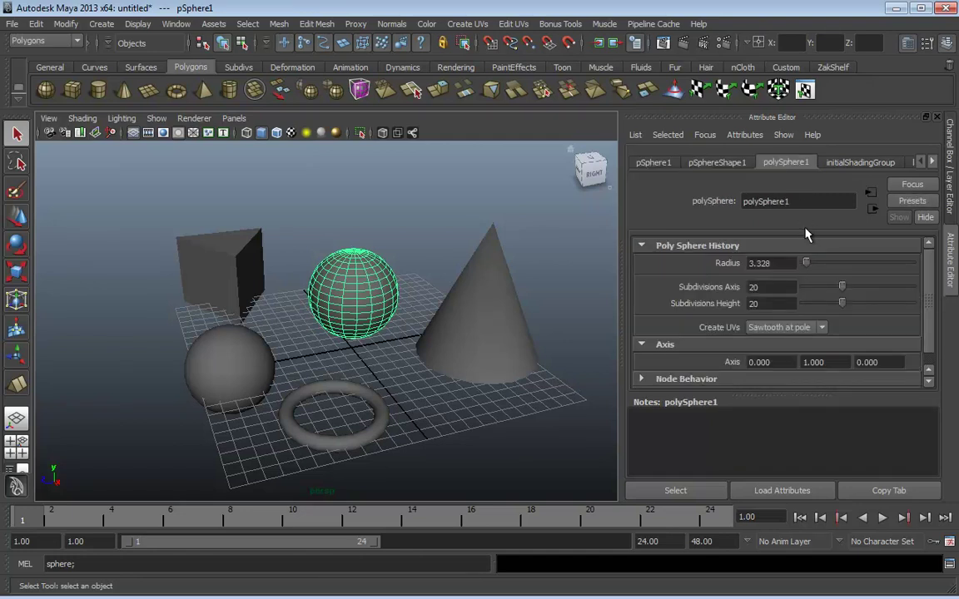
left_click(860, 162)
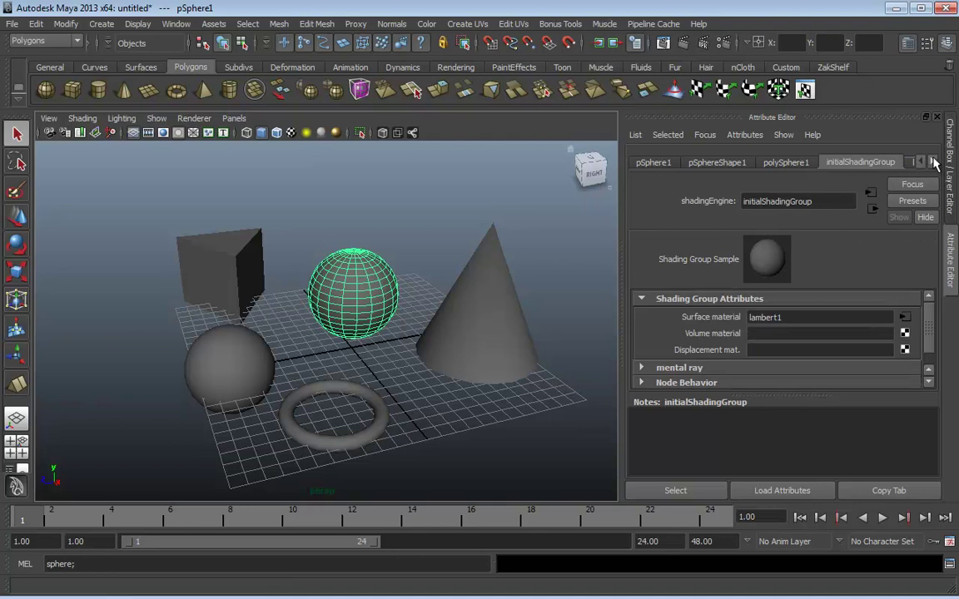
left_click(934, 164)
left_click(881, 162)
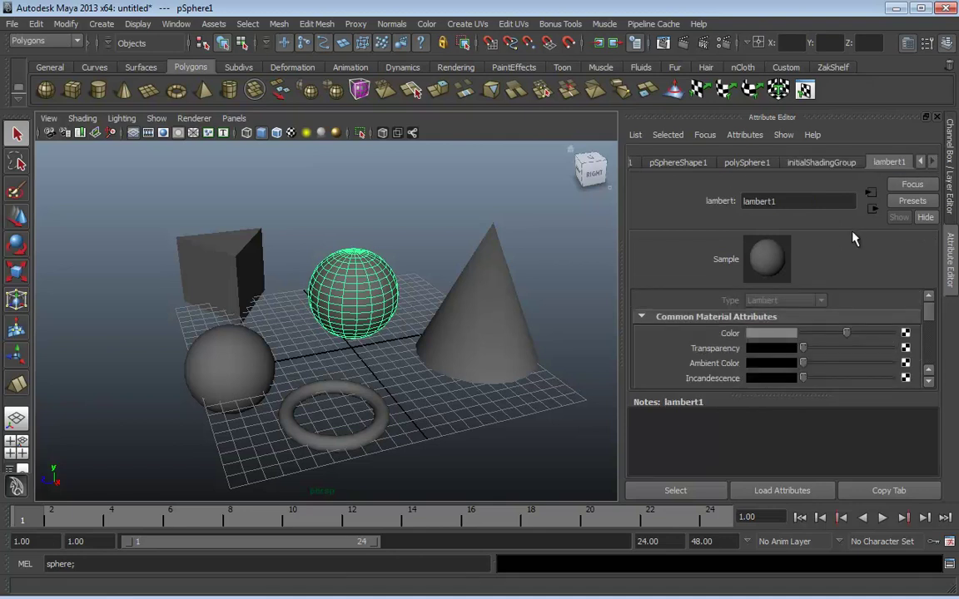
left_click(677, 163)
left_click(829, 164)
left_click(678, 162)
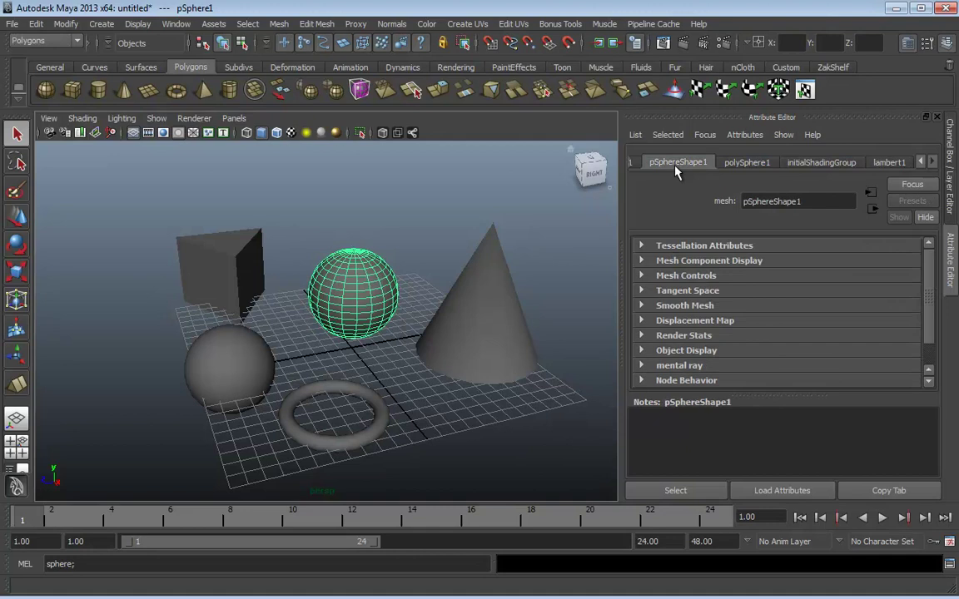
left_click(636, 163)
left_click(433, 258)
left_click(376, 263)
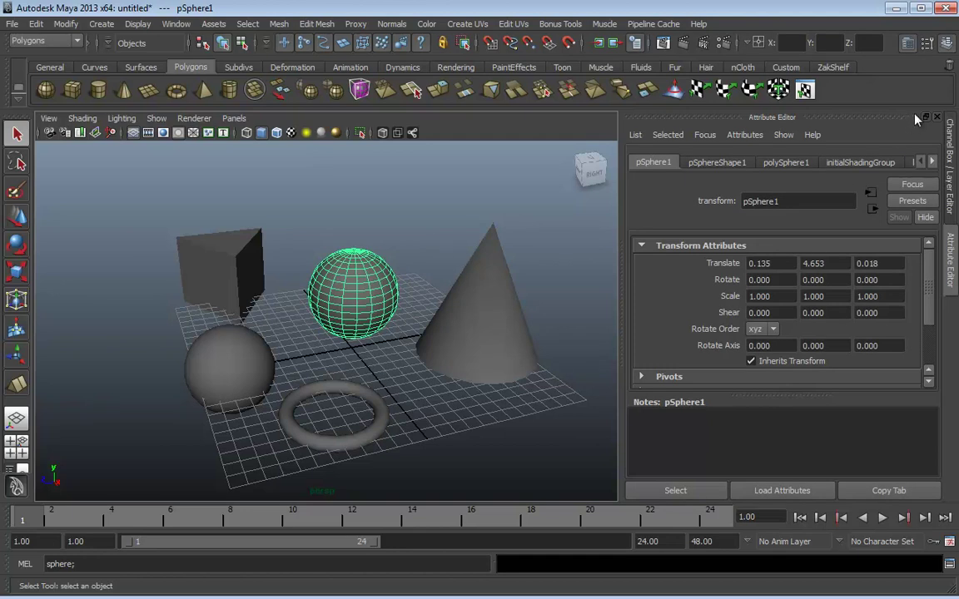
Hide and show the Attribute Editor again, and switch the docked panel to the Channel Box / Layer Editor
left_click(907, 46)
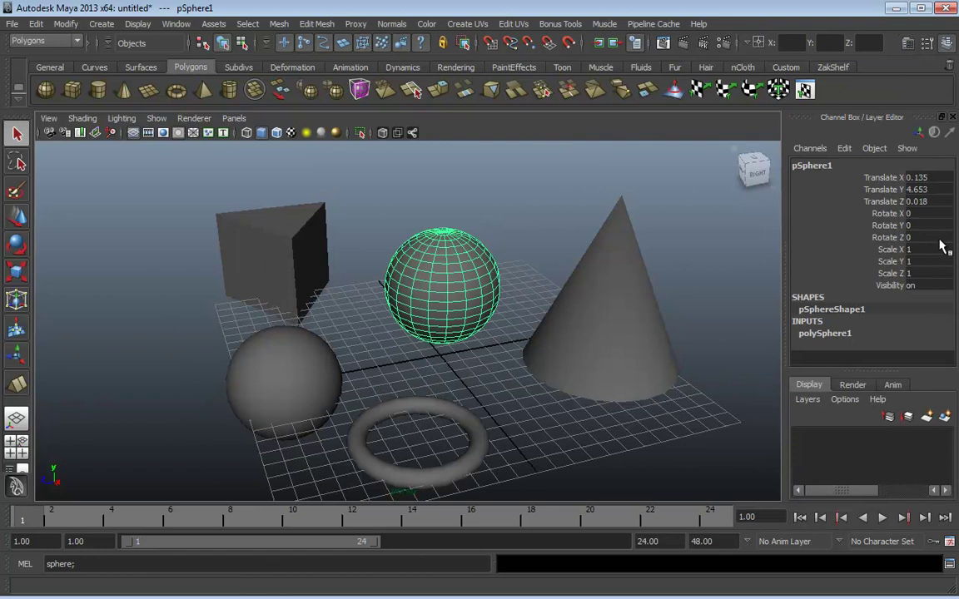
left_click(907, 43)
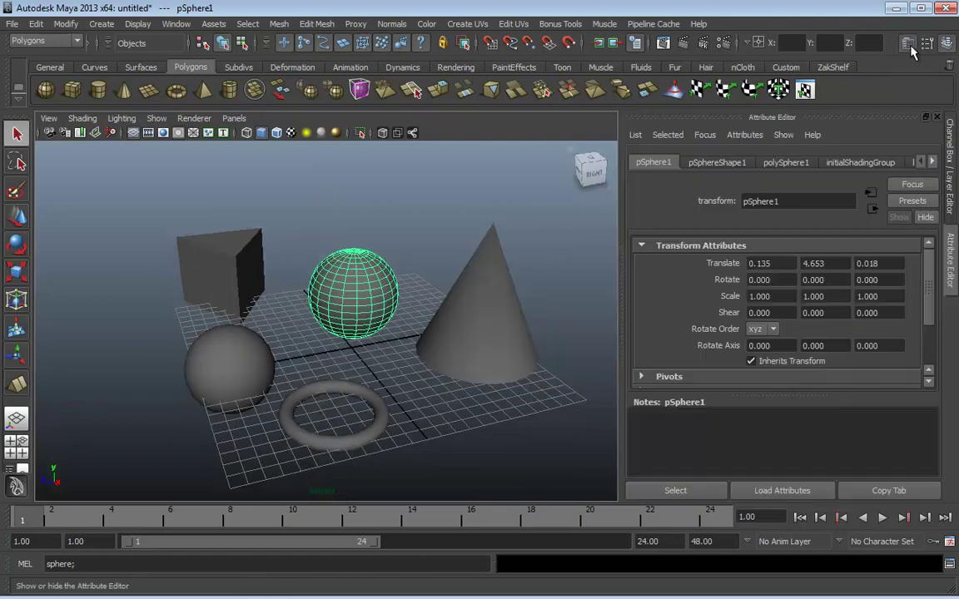
left_click(952, 166)
left_click(953, 241)
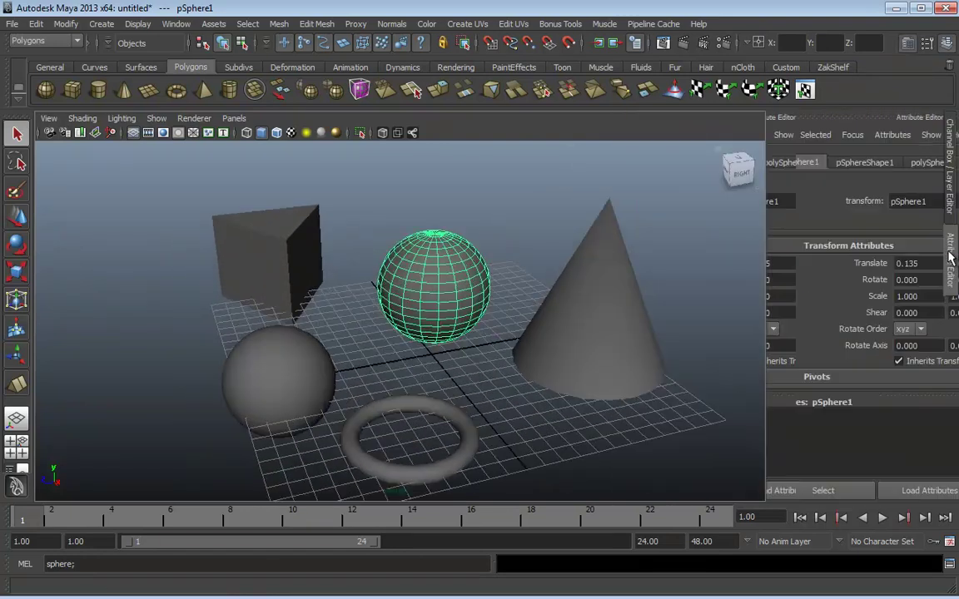
left_click(951, 167)
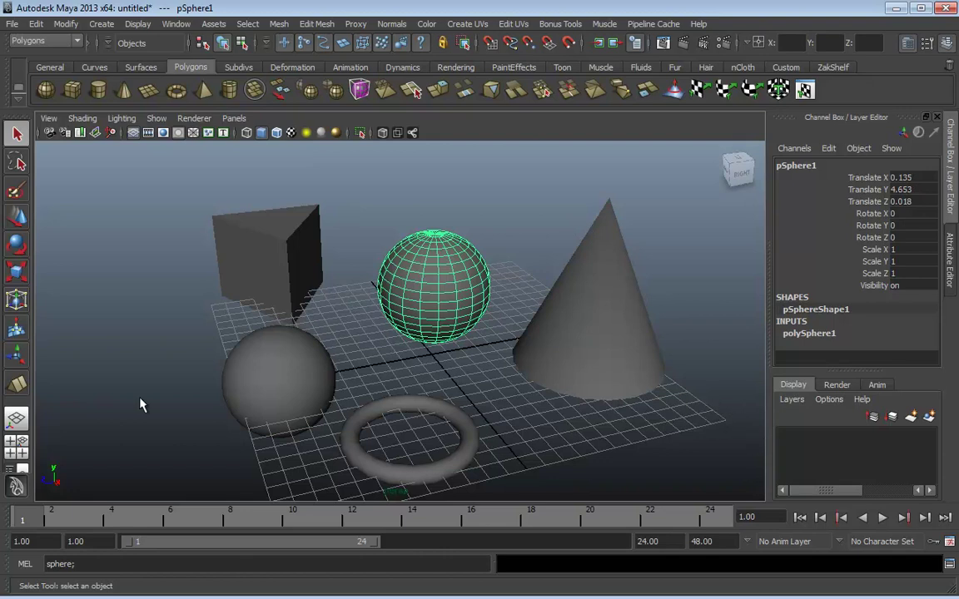
Scrub the timeline to frame 3, play the animation forwards and stop it at frame 18
mouse_move(24, 522)
left_mouse_down()
mouse_move(693, 533)
mouse_move(432, 539)
mouse_move(49, 525)
mouse_move(554, 540)
mouse_move(111, 509)
mouse_move(753, 521)
mouse_move(289, 510)
mouse_move(18, 518)
mouse_move(25, 516)
left_mouse_up()
mouse_move(25, 516)
left_mouse_down()
mouse_move(154, 527)
mouse_move(451, 519)
mouse_move(15, 517)
left_mouse_up()
left_click_drag(30, 522, 94, 497)
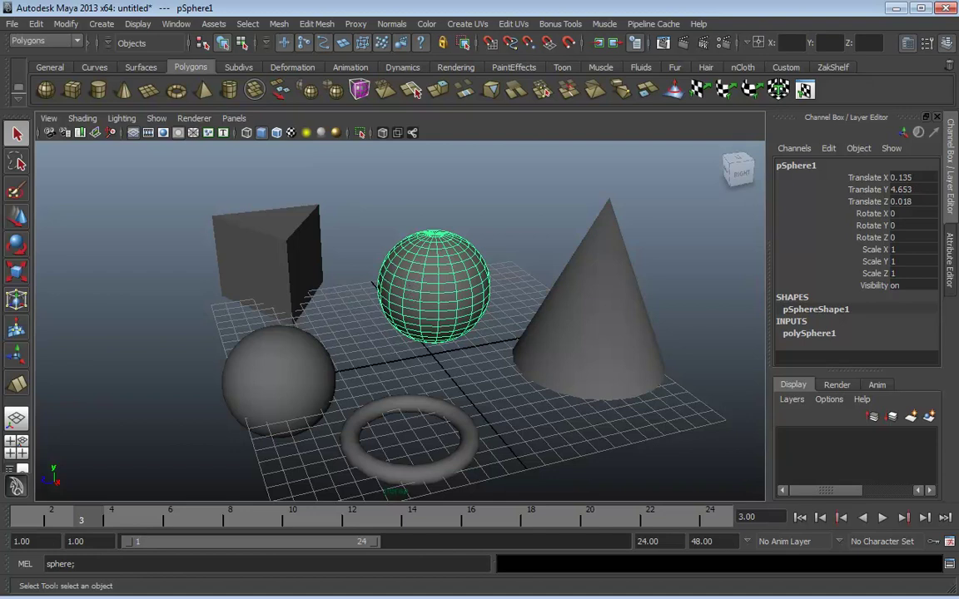
left_click(884, 519)
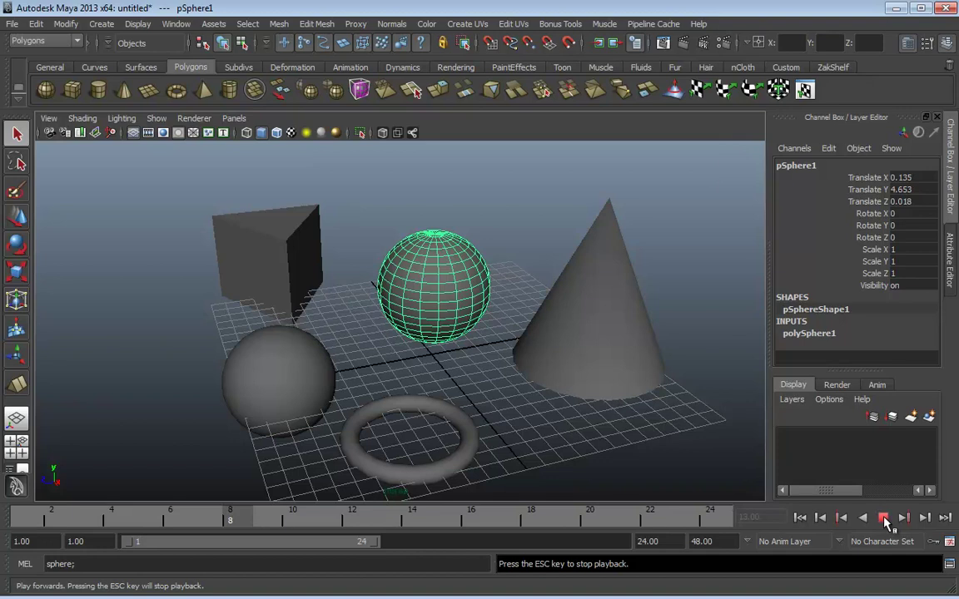
left_click(884, 519)
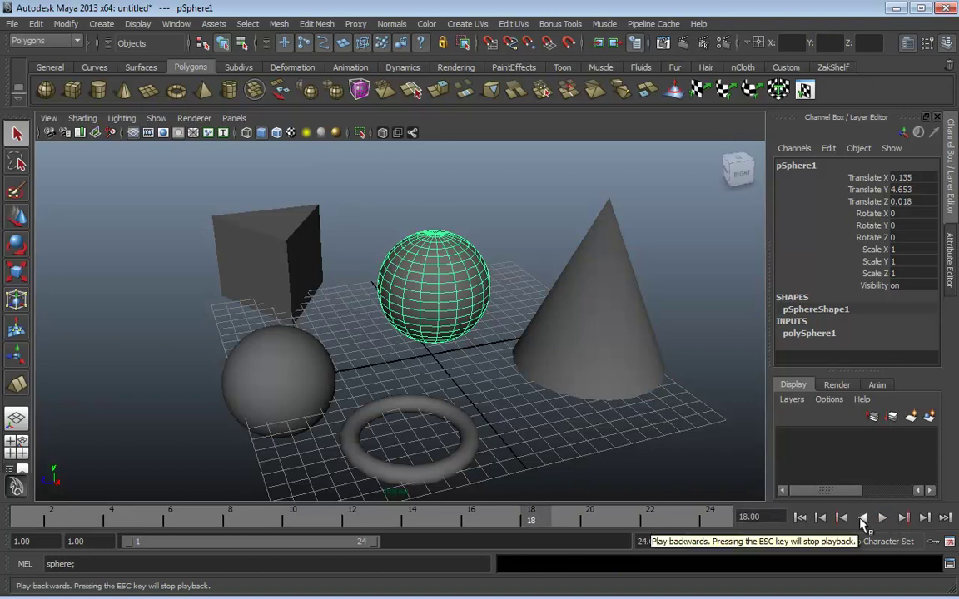
Set the current time to frame 20 and change it to frame 15
left_click(771, 516)
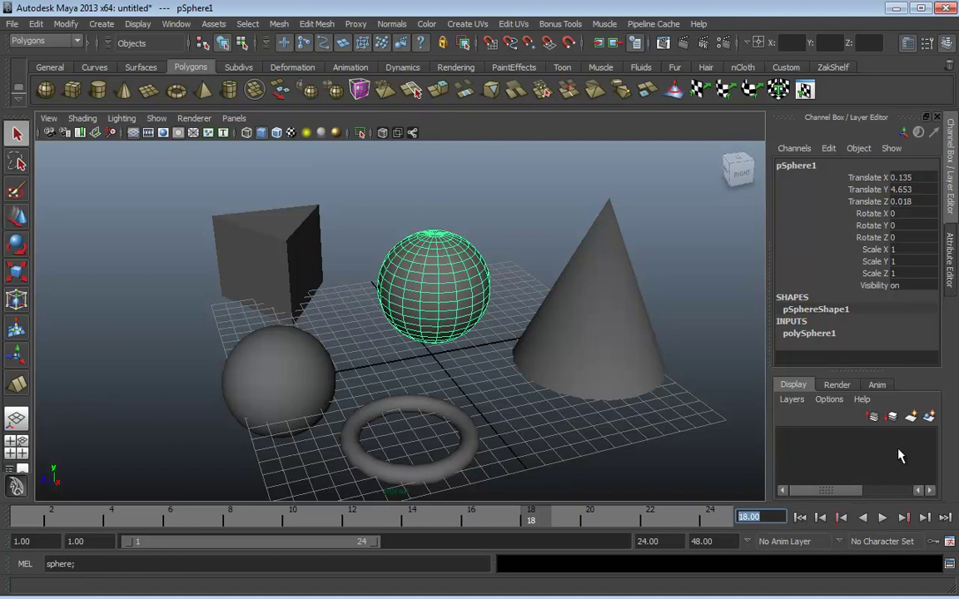
type("20")
key("Return")
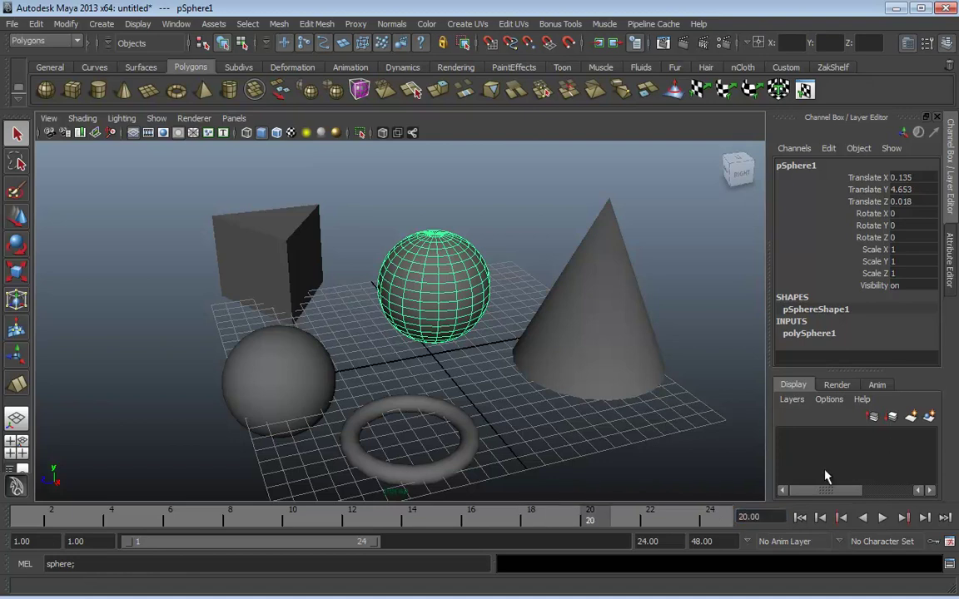
left_click(738, 515)
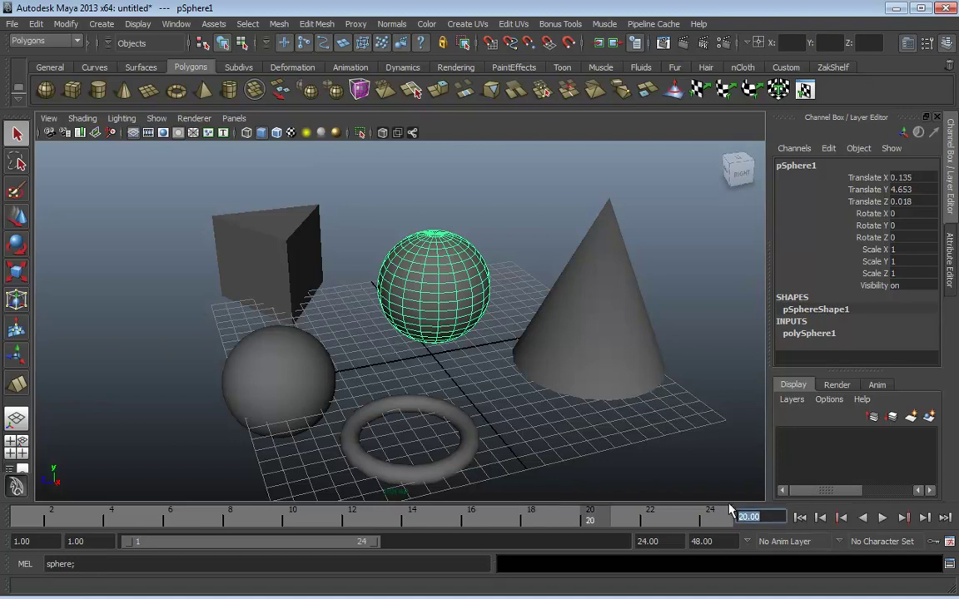
type("15")
key("Return")
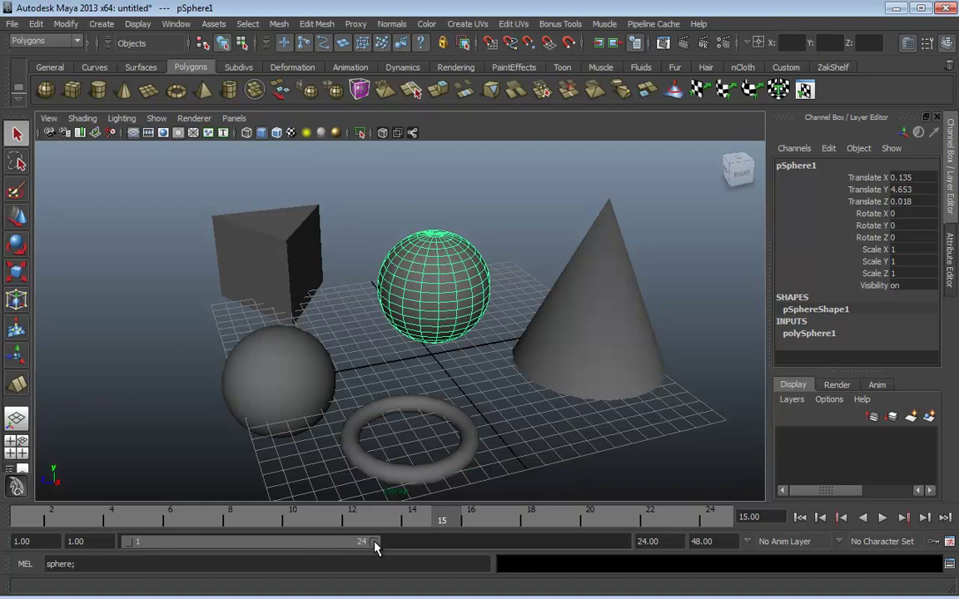
Stretch the playback range's end to frame 48, move its start to 35, and slide the whole range to frames 23–36
left_click_drag(375, 546, 641, 545)
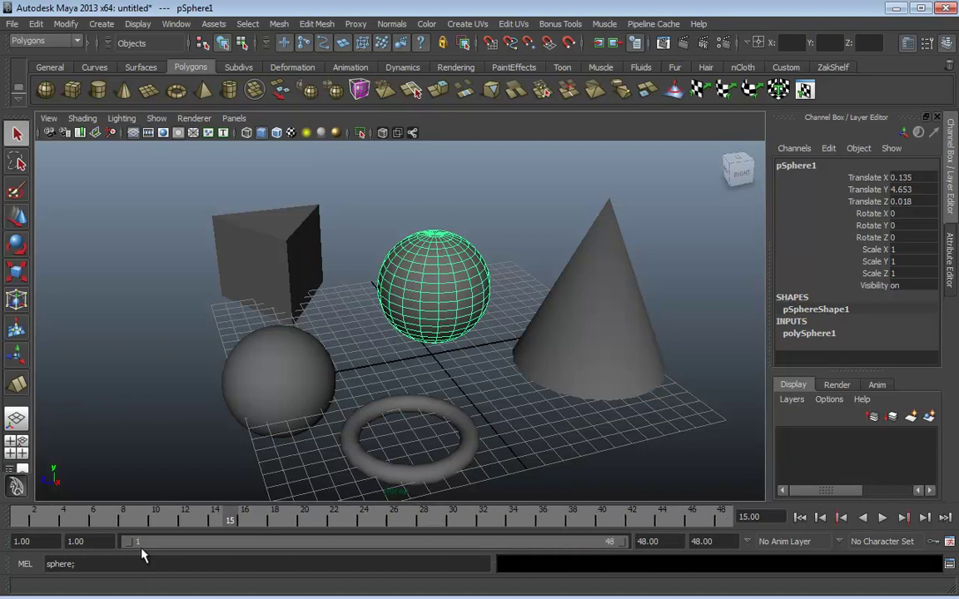
left_click_drag(127, 546, 503, 549)
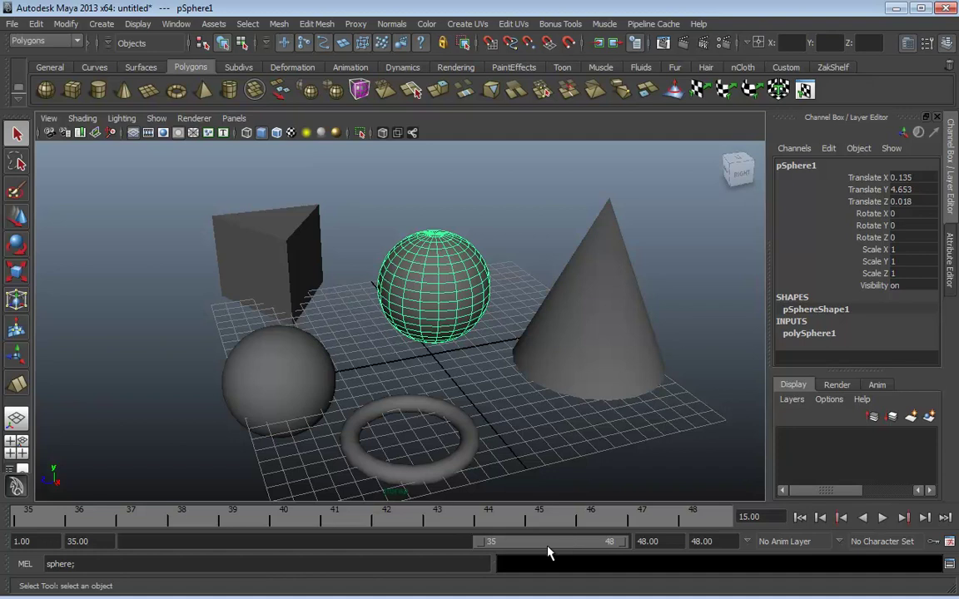
left_click_drag(547, 552, 382, 545)
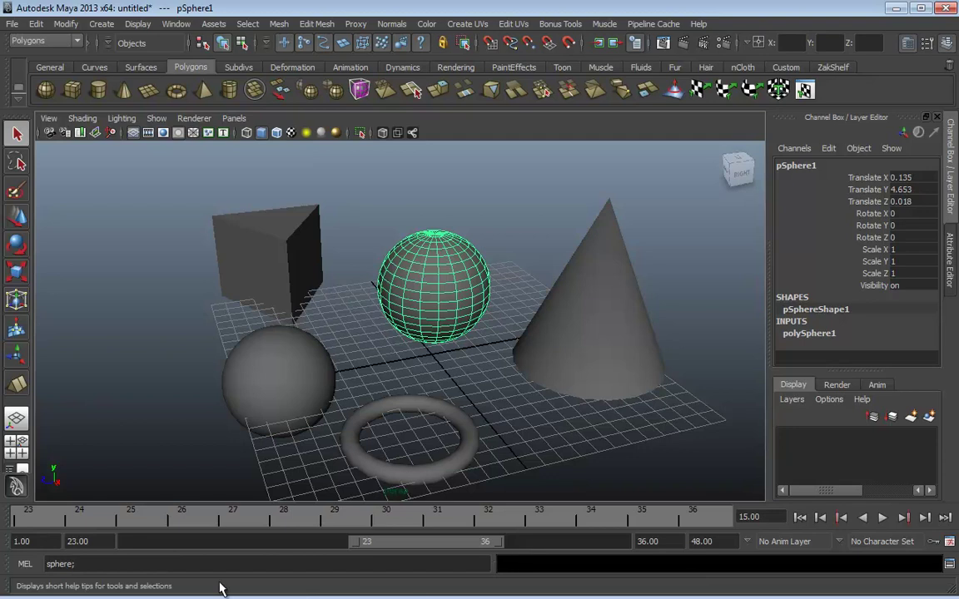
Point out the range's start and end time values and slide the playback range to frames 16–29
left_click(21, 541)
left_click(699, 542)
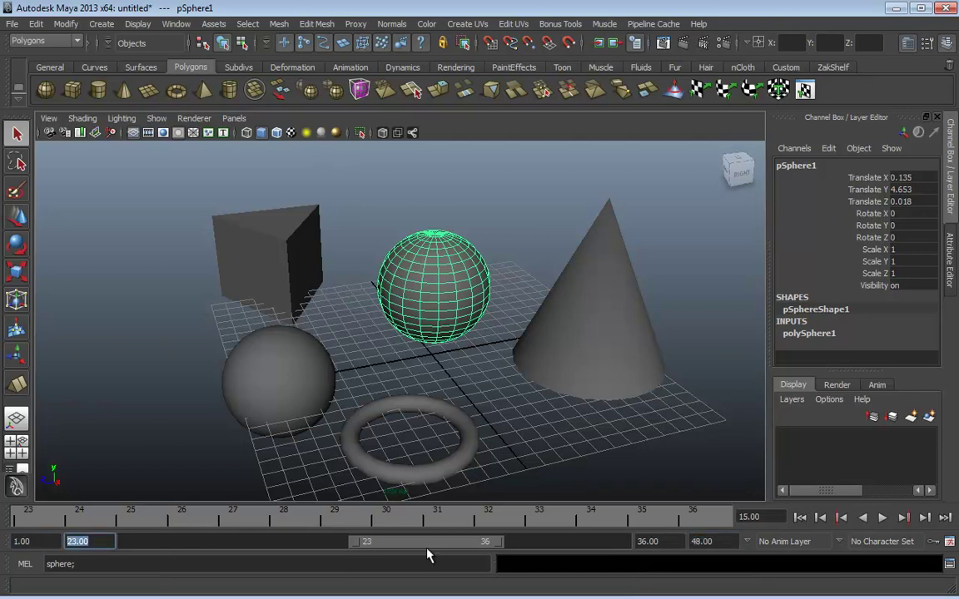
left_click(645, 542)
double_click(645, 542)
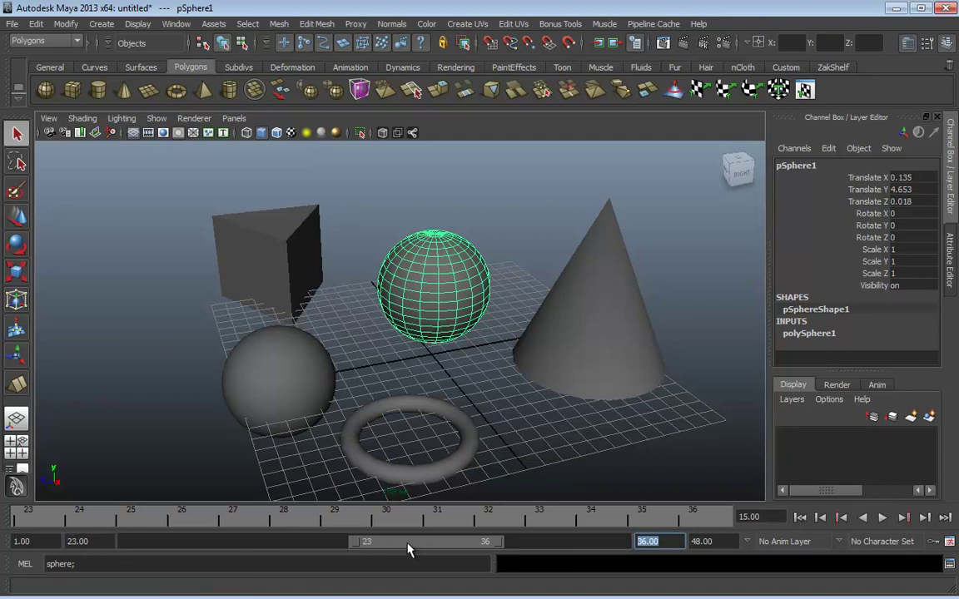
left_click_drag(408, 549, 340, 546)
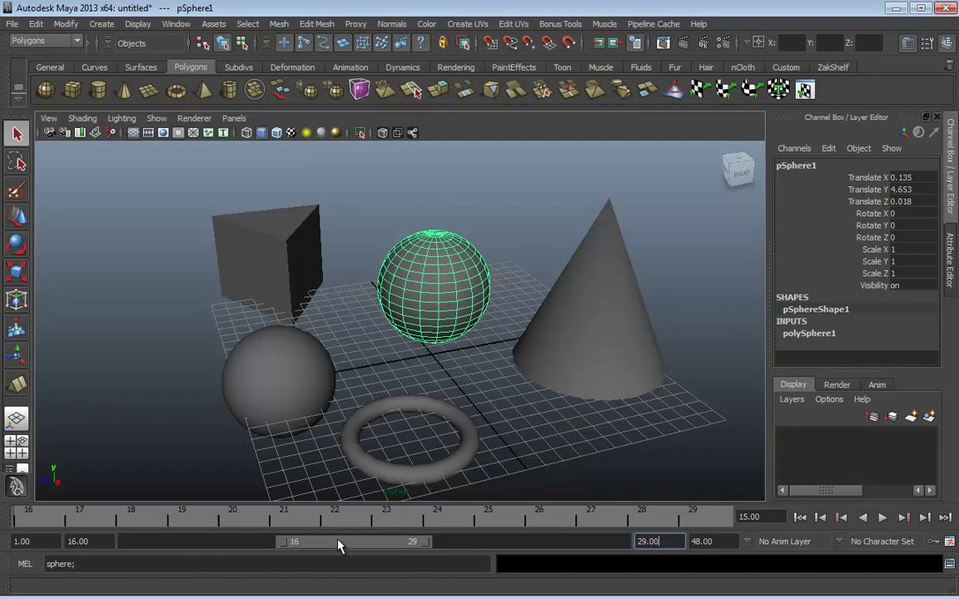
Clear the command line entry and switch the command line from MEL to Python
left_click(227, 558)
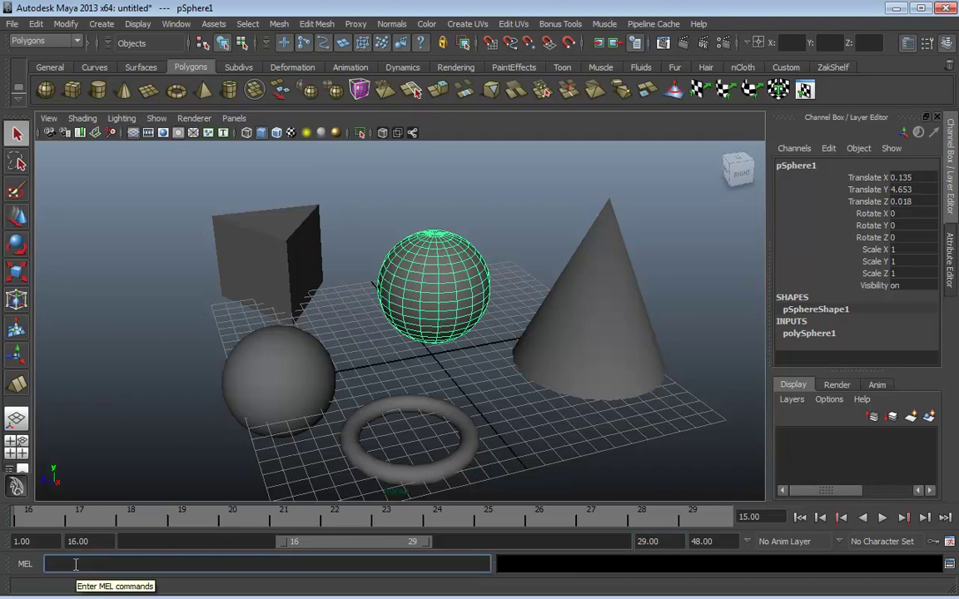
left_click(24, 564)
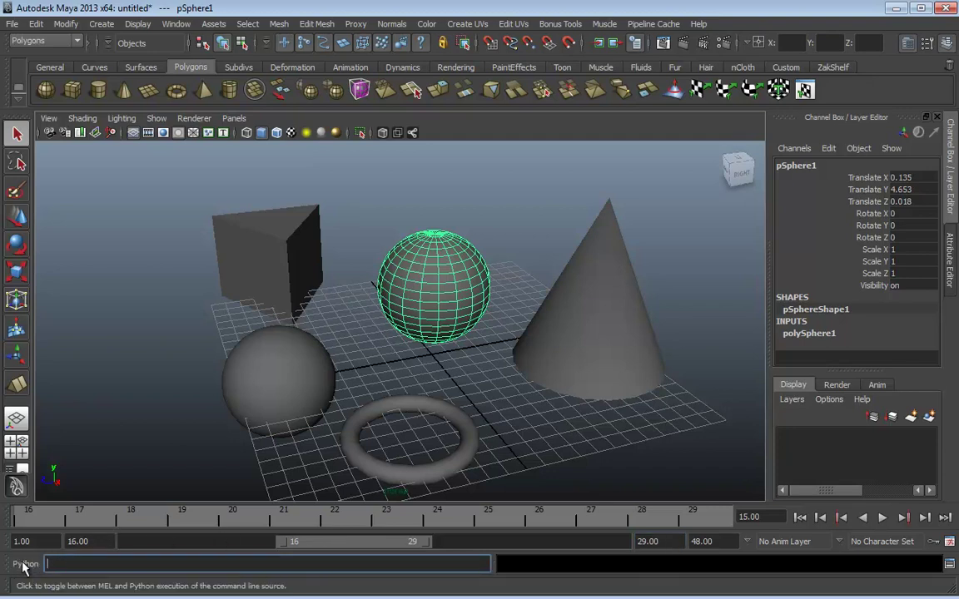
Switch the command line from Python to MEL and try to run the command "cube;"
left_click(26, 565)
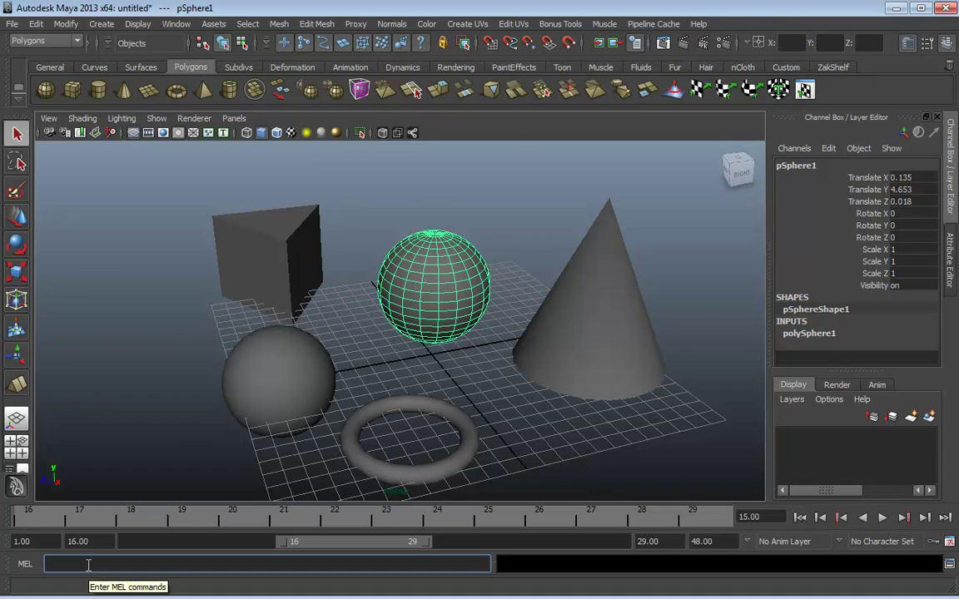
type("cube;")
key("Return")
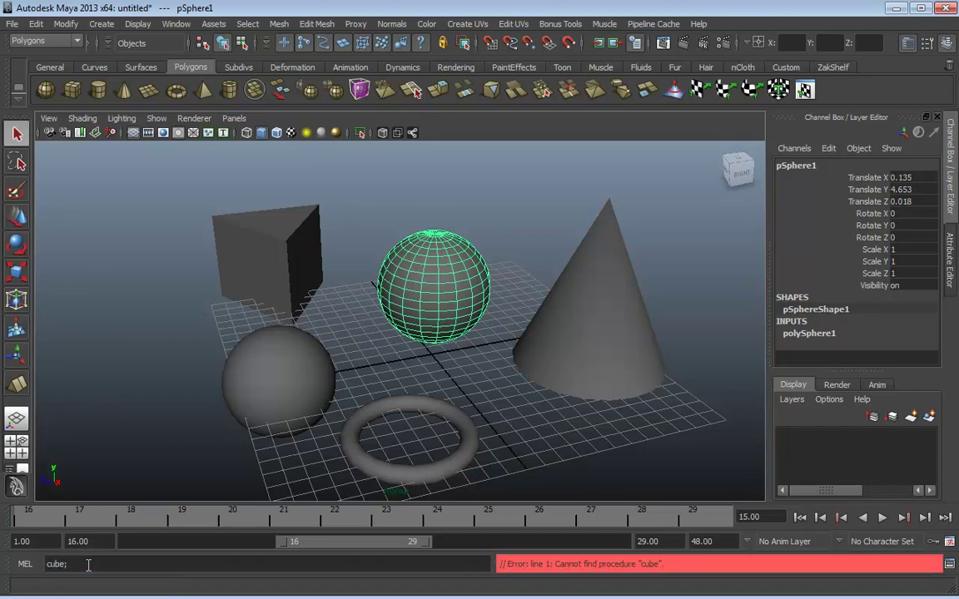
Replace the command line entry with "sphere;" and run it to create a NURBS sphere at the origin
left_click(88, 565)
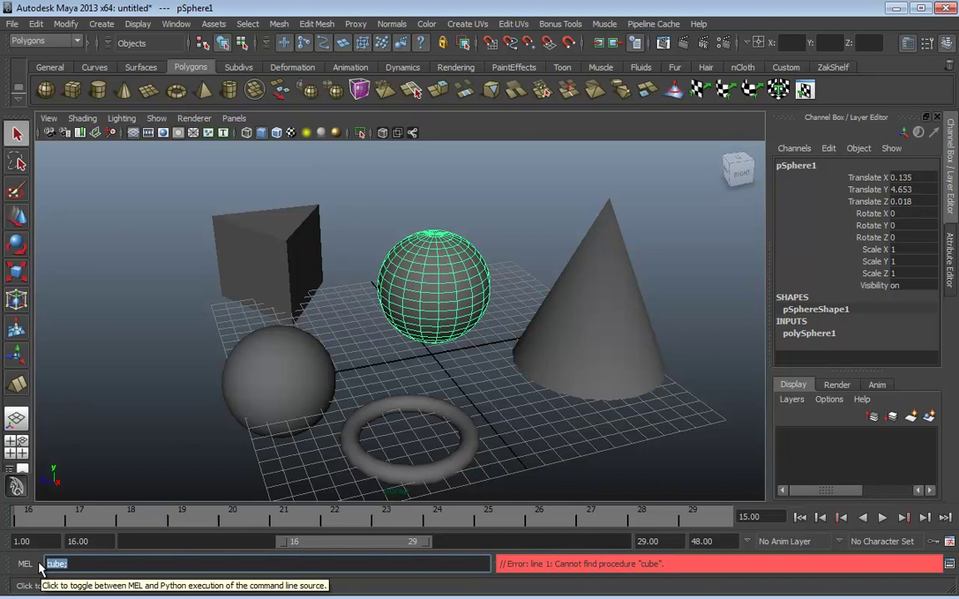
type("sphere;")
key("Return")
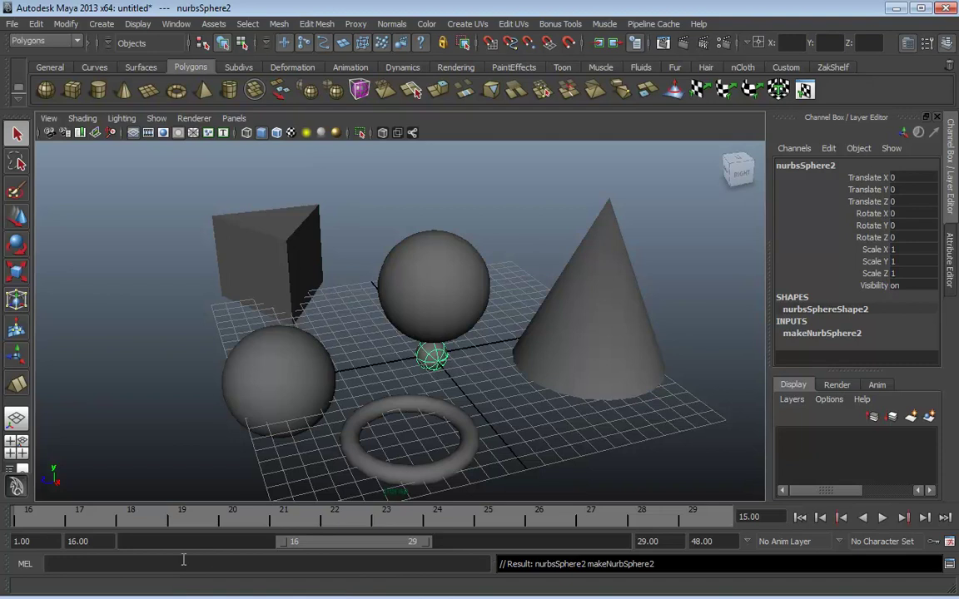
left_click(331, 571)
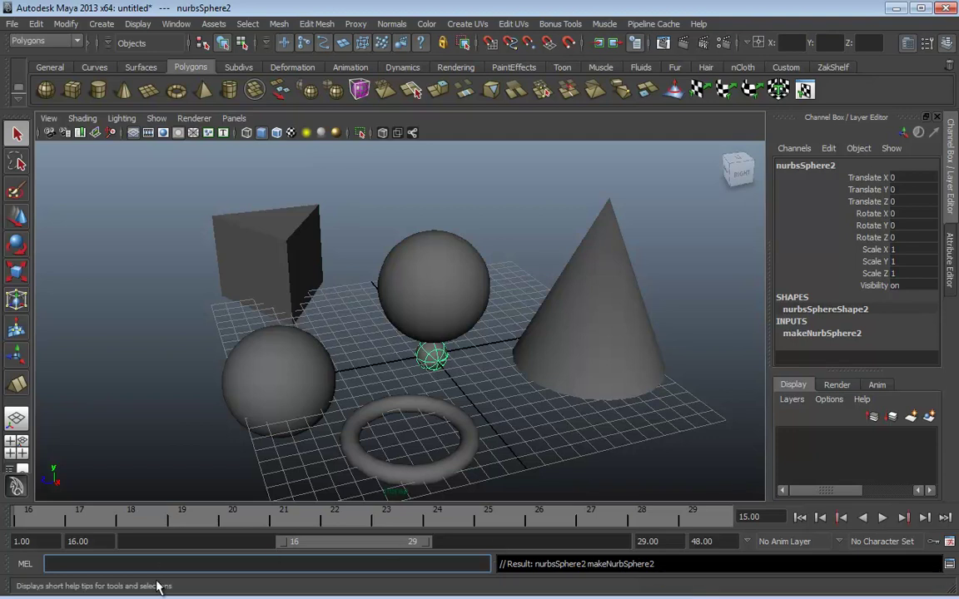
Select the large NURBS sphere, the central polygon sphere, the small sphere, the cone and the torus one after another to read the help line
left_click(272, 370)
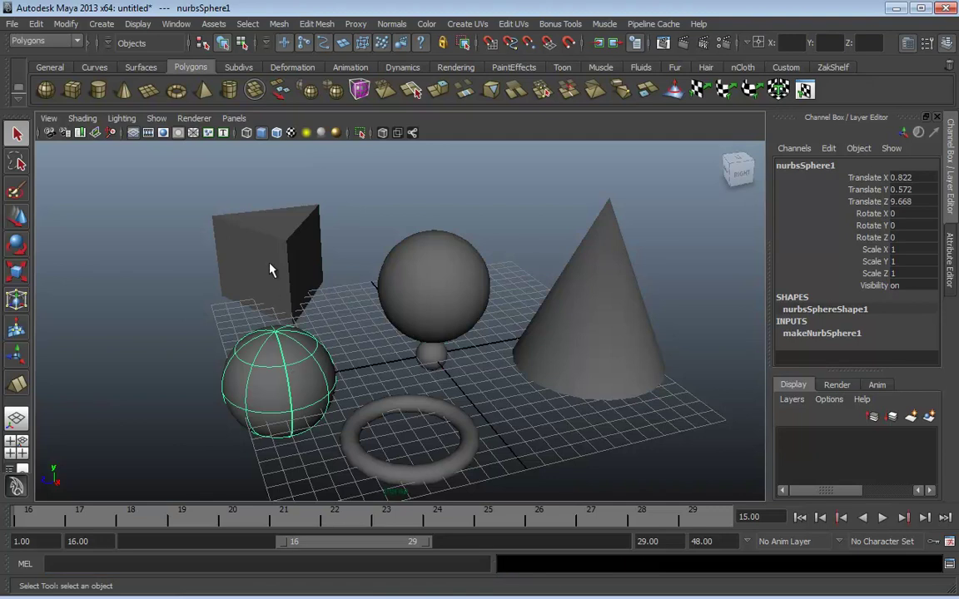
left_click(118, 336)
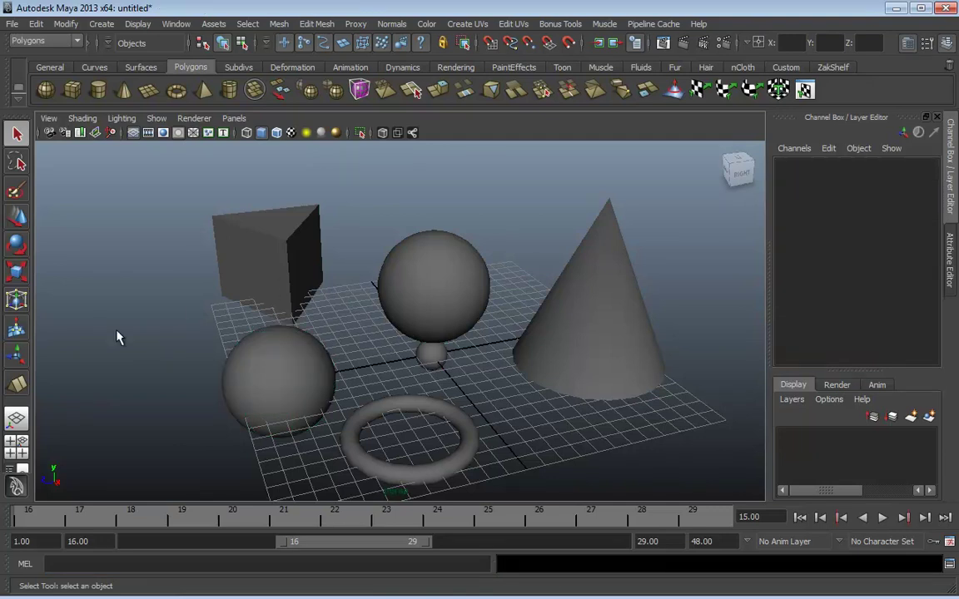
left_click(277, 381)
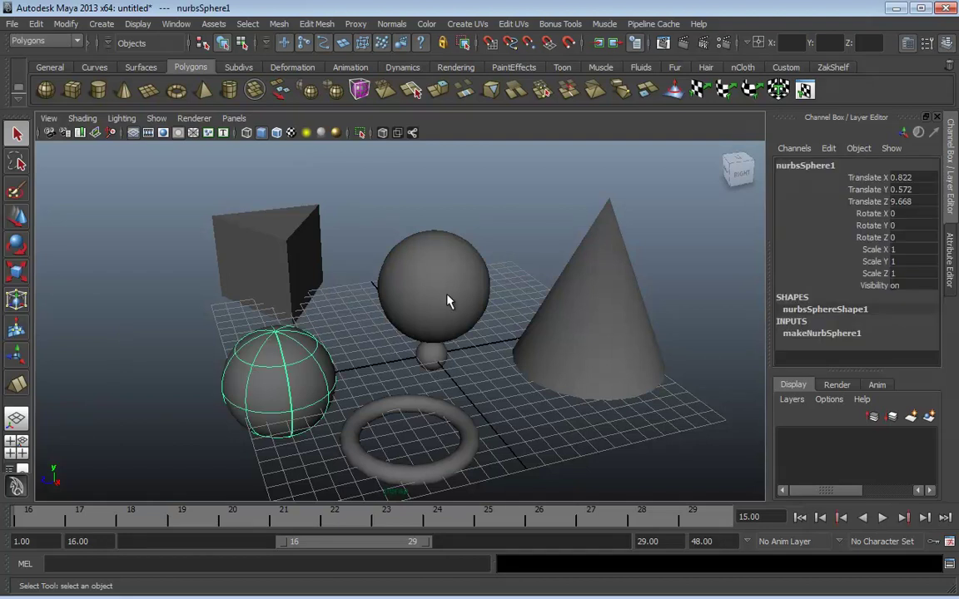
left_click(443, 300)
left_click(433, 358)
left_click(599, 333)
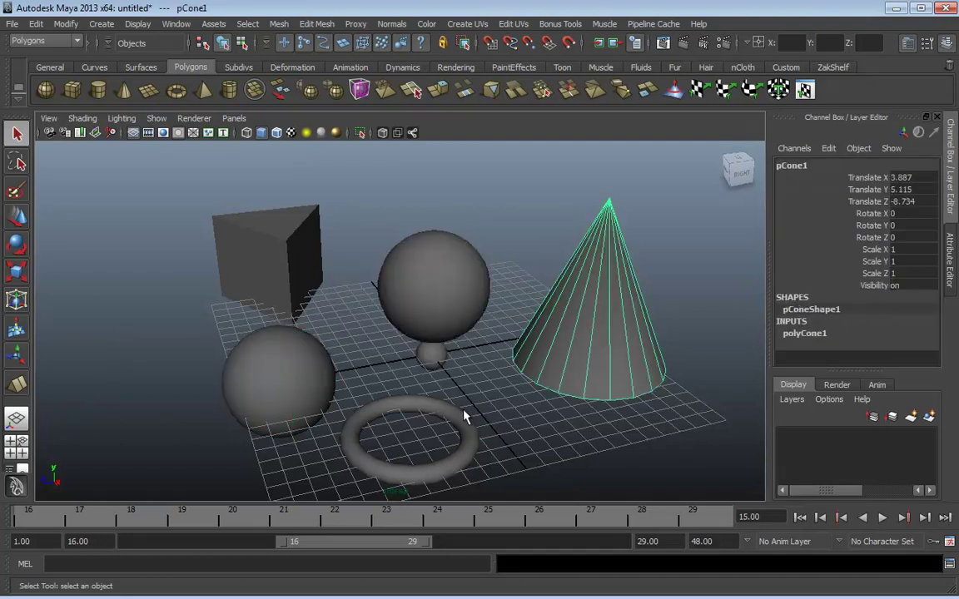
left_click(464, 417)
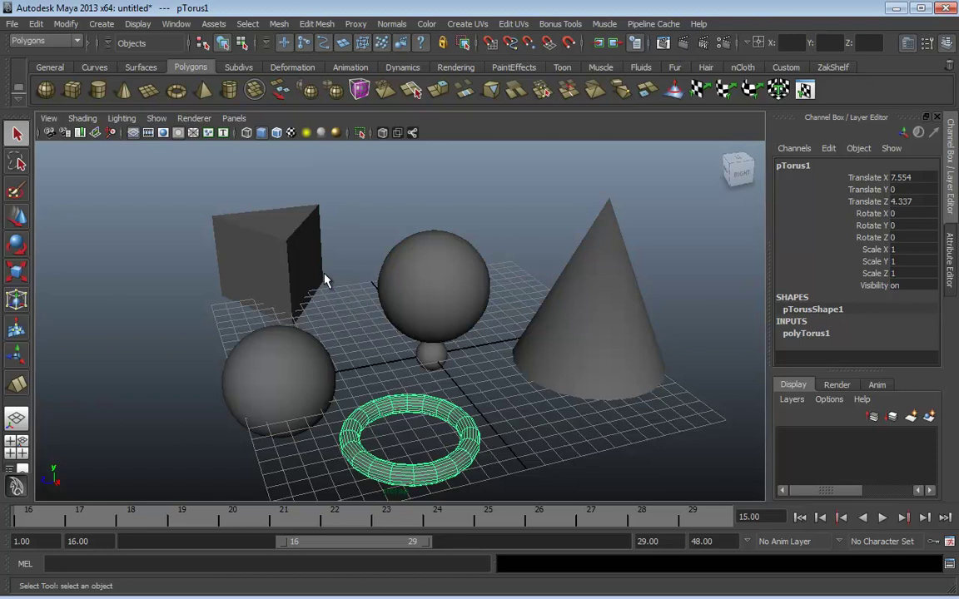
Activate the Move tool and select the prism and the spheres in turn, ending on the central polygon sphere
key("w")
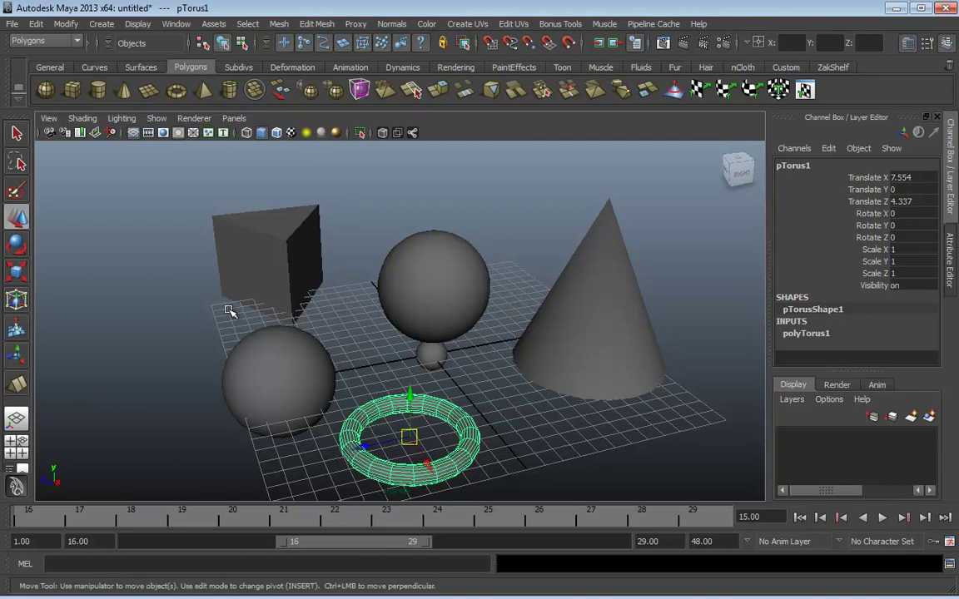
left_click(254, 230)
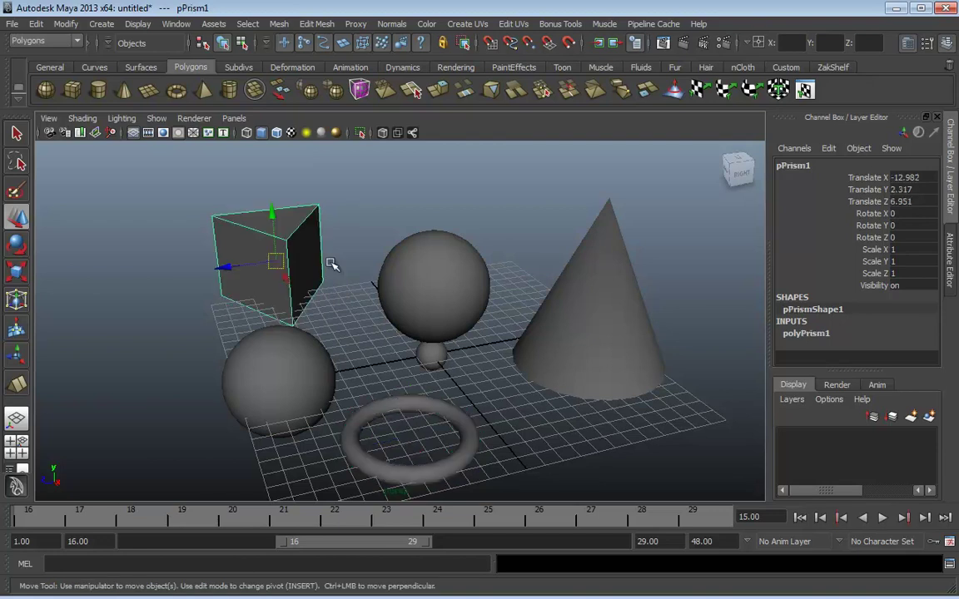
left_click(429, 252)
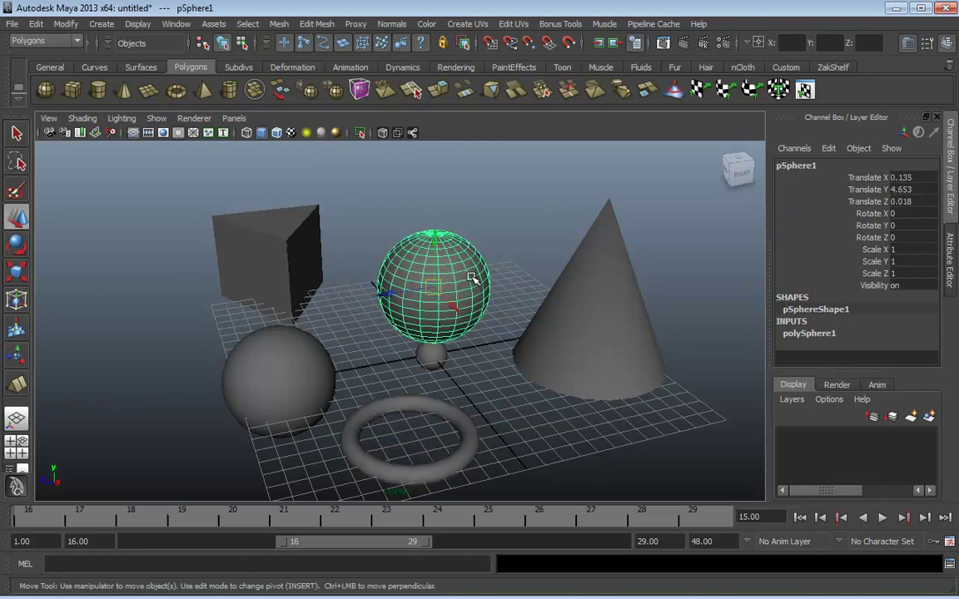
left_click(327, 389)
left_click(422, 296)
Toggle the viewport repeatedly between wireframe and smooth shaded display to compare them, finishing in shaded mode
key("4")
key("5")
key("4")
key("5")
key("4")
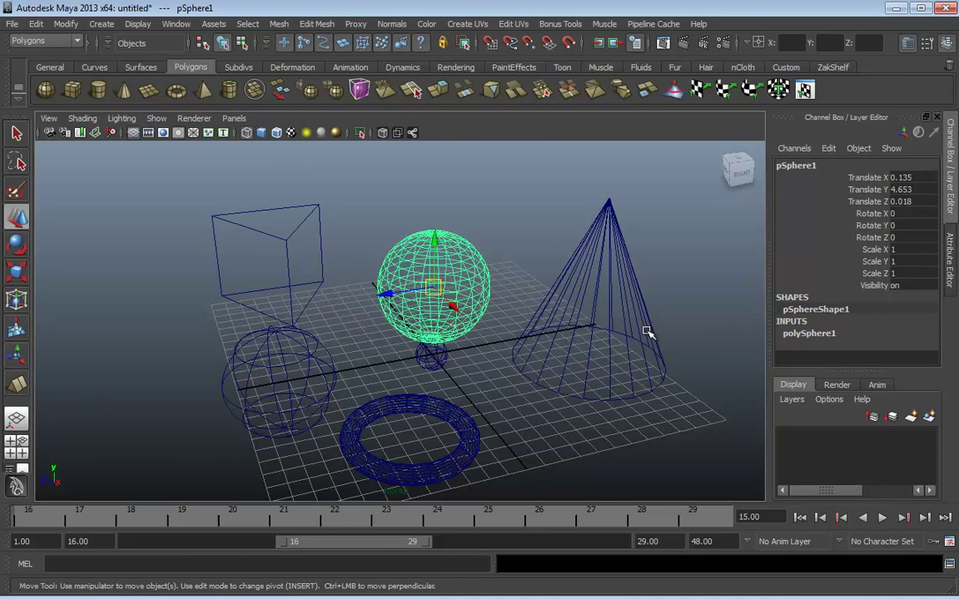
key("5")
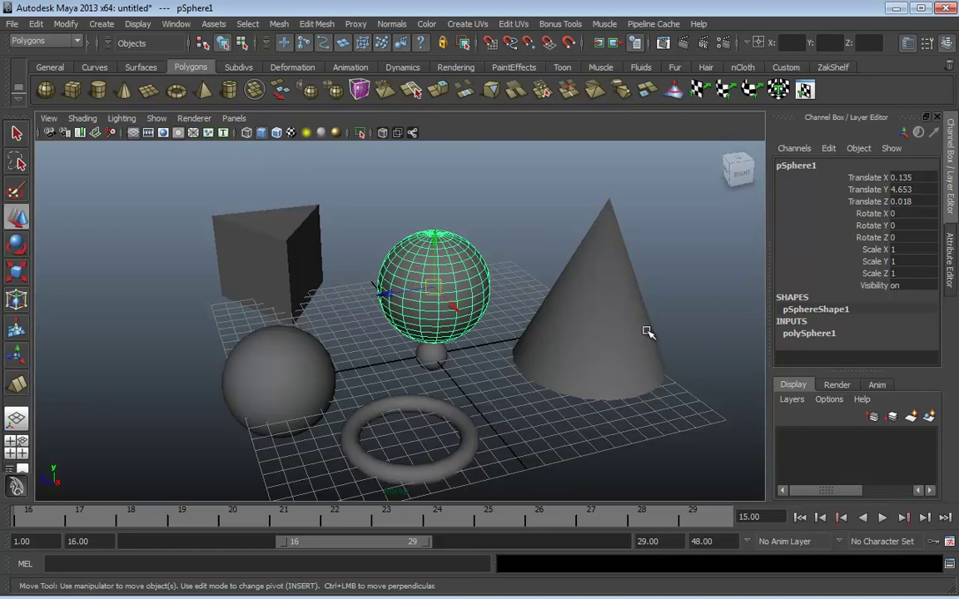
key("4")
key("5")
Pick the cone, clear the selection, and try the Rotate, Scale and Paint Selection tools before returning to the Select tool
left_click(605, 347)
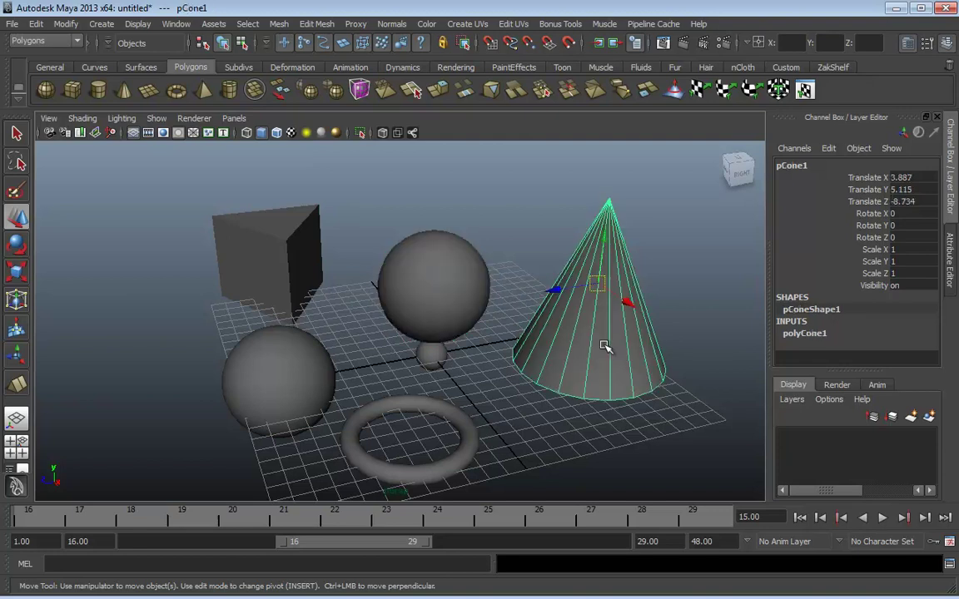
left_click(572, 439)
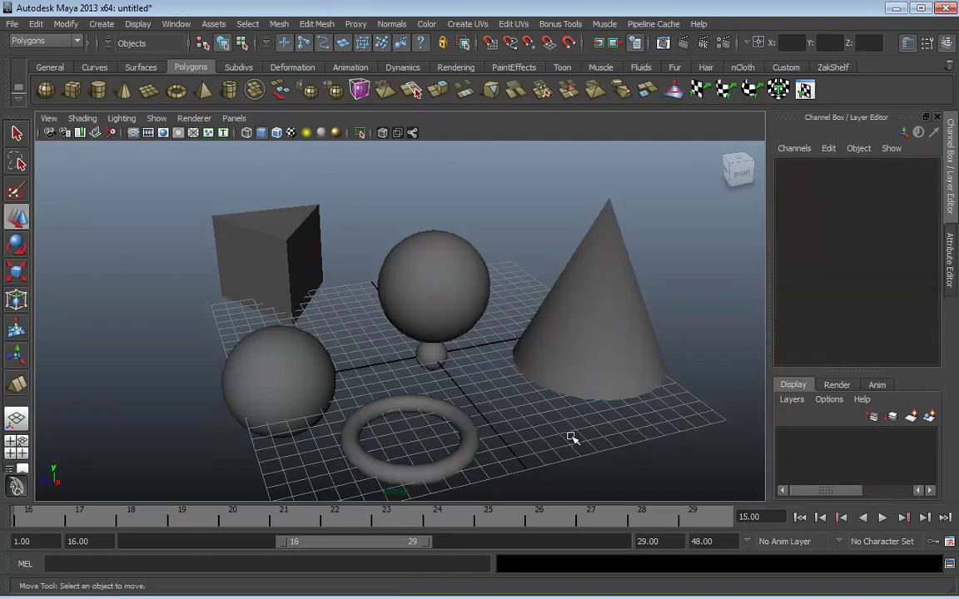
left_click(16, 244)
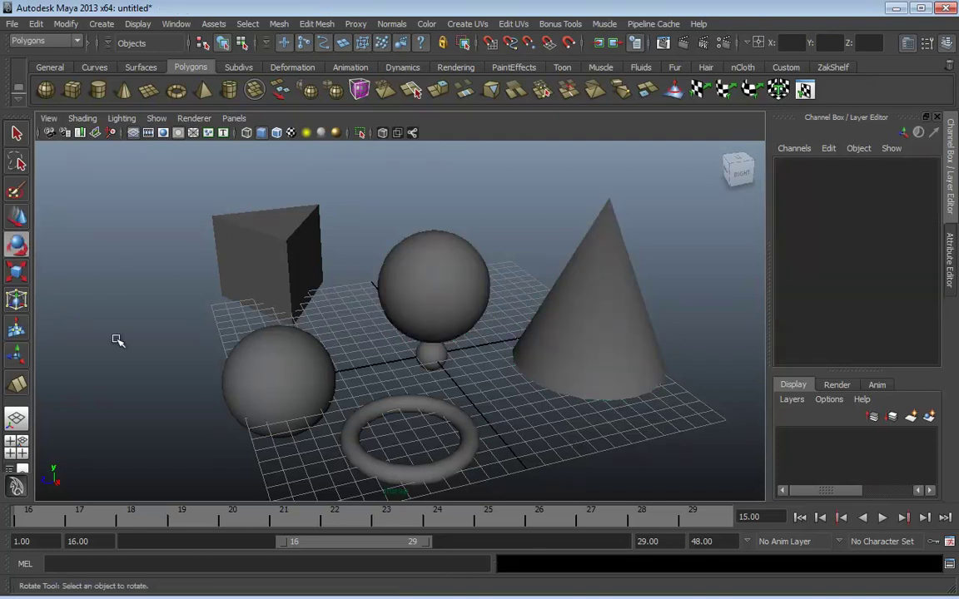
left_click(20, 267)
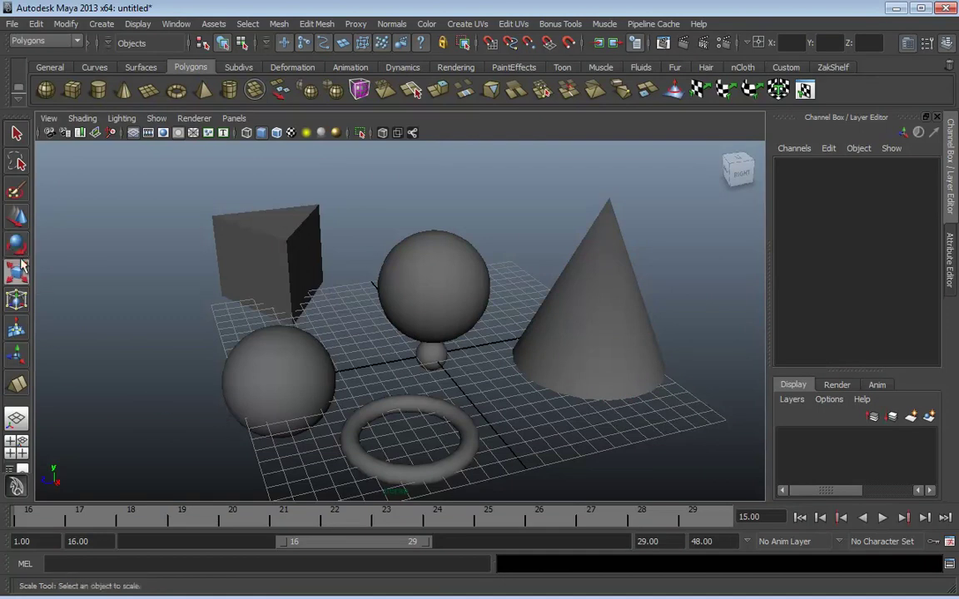
left_click(16, 191)
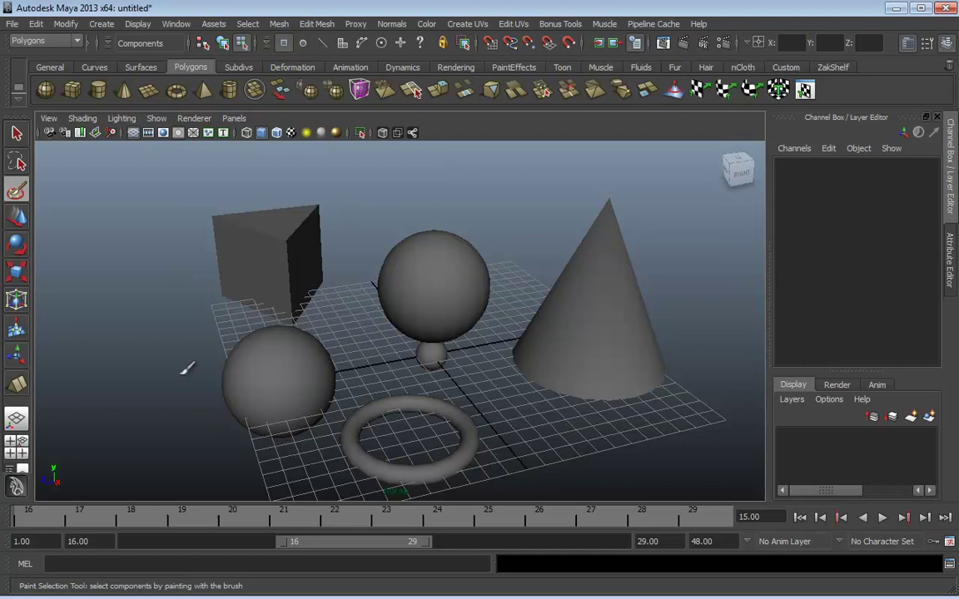
left_click(15, 138)
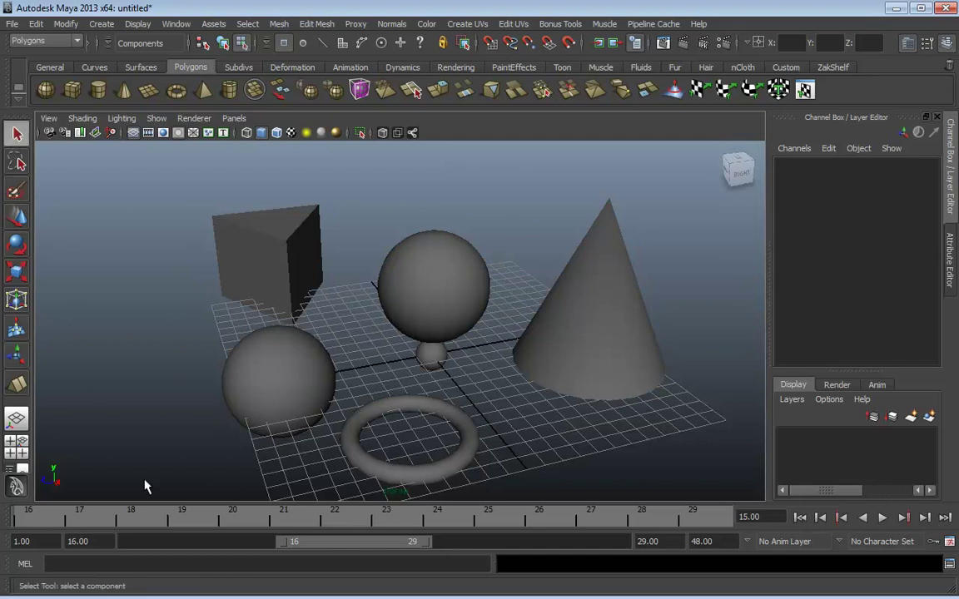
Hide the Help Line and show it again
right_click(6, 587)
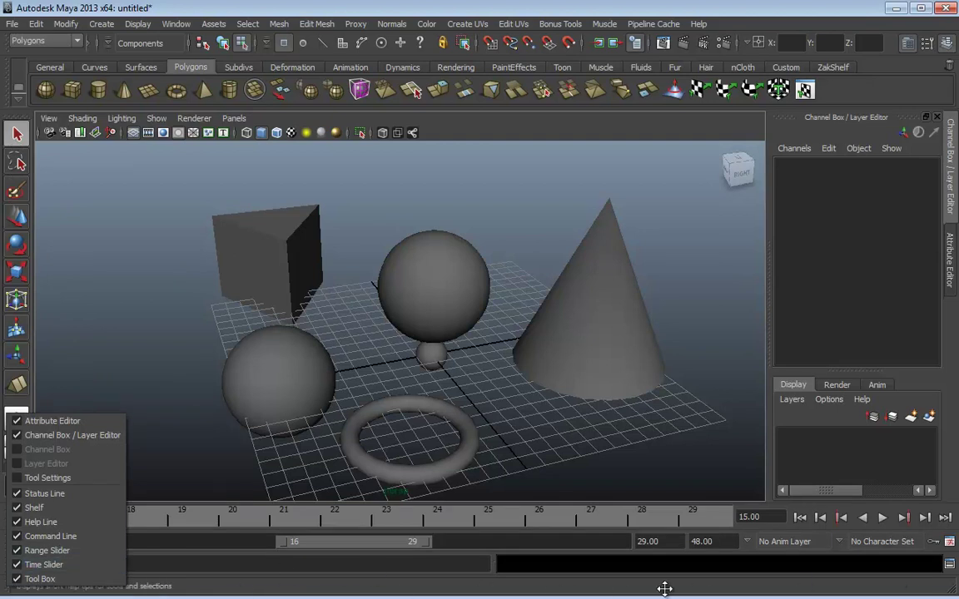
left_click(46, 522)
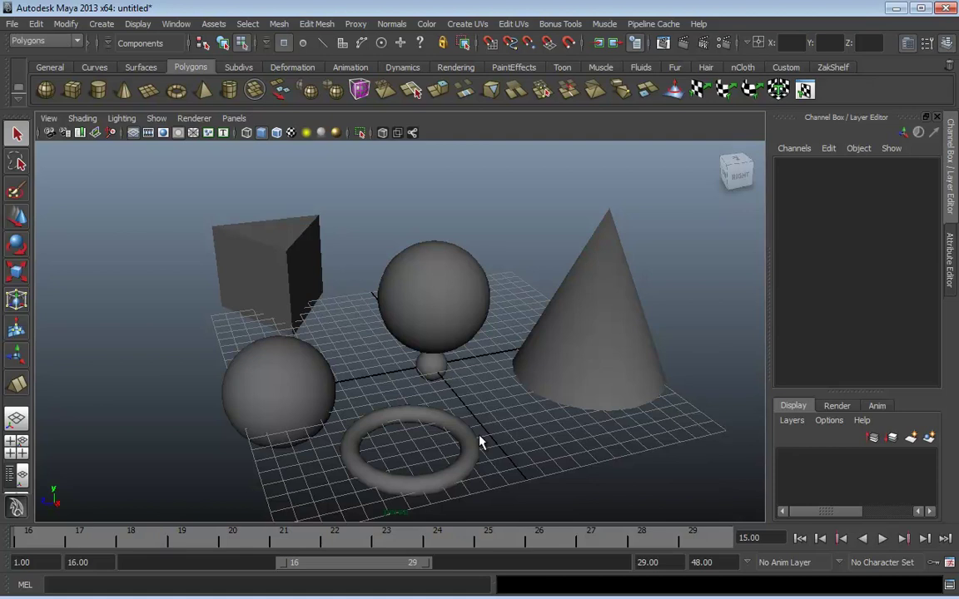
right_click(8, 531)
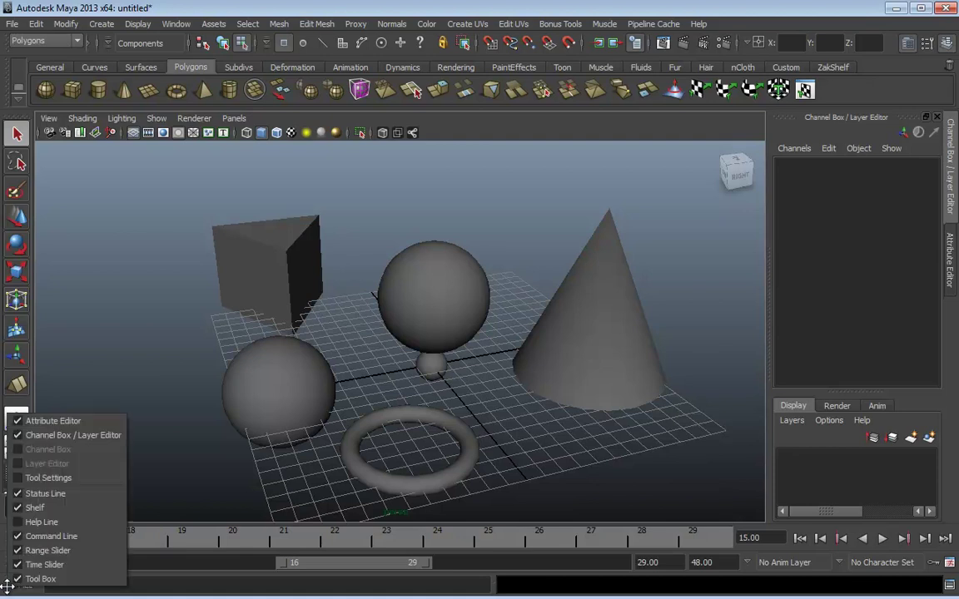
left_click(33, 522)
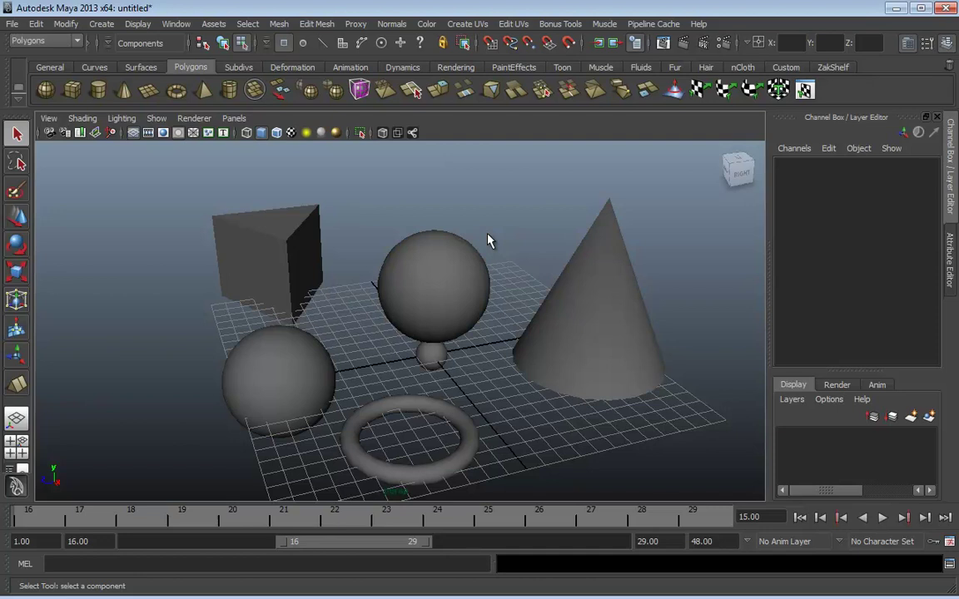
left_click_drag(503, 404, 479, 370, "alt")
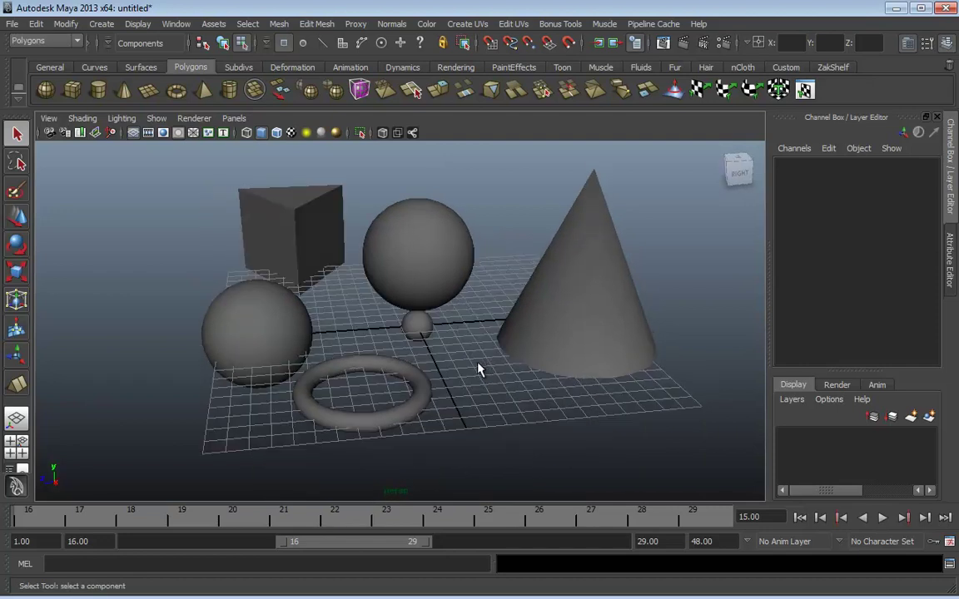